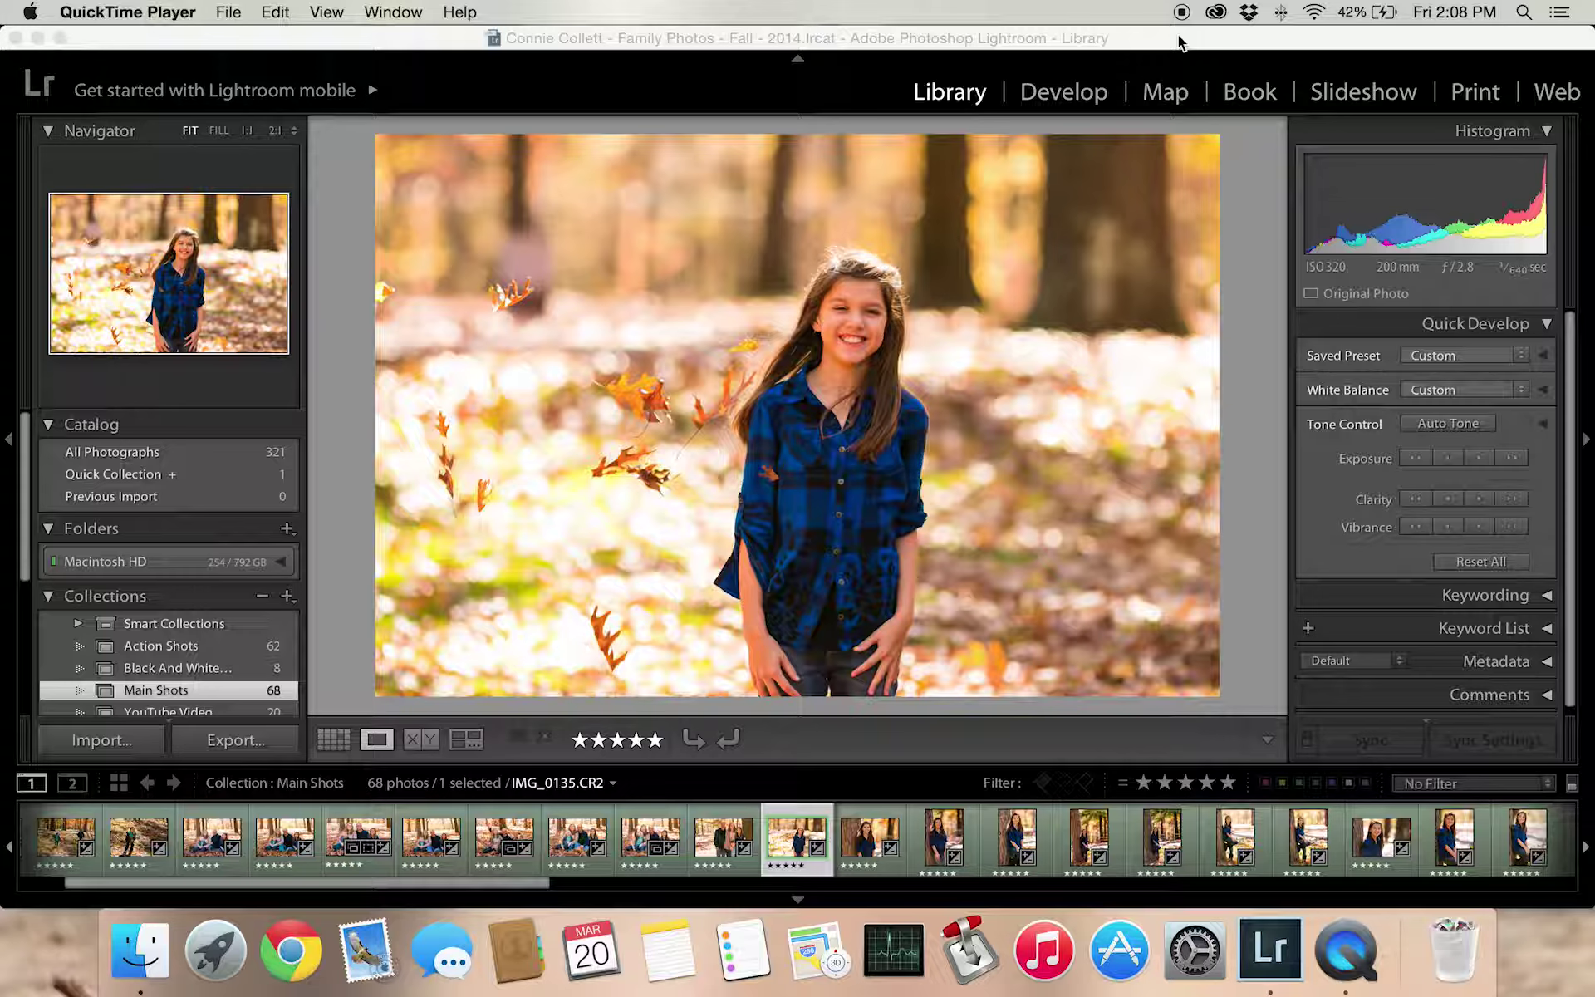
- Dismiss the stray QuickTime menu and return Lightroom's photo to fit view
{"action": "left_click", "coordinate": [237, 12]}
{"action": "key", "text": "Escape"}
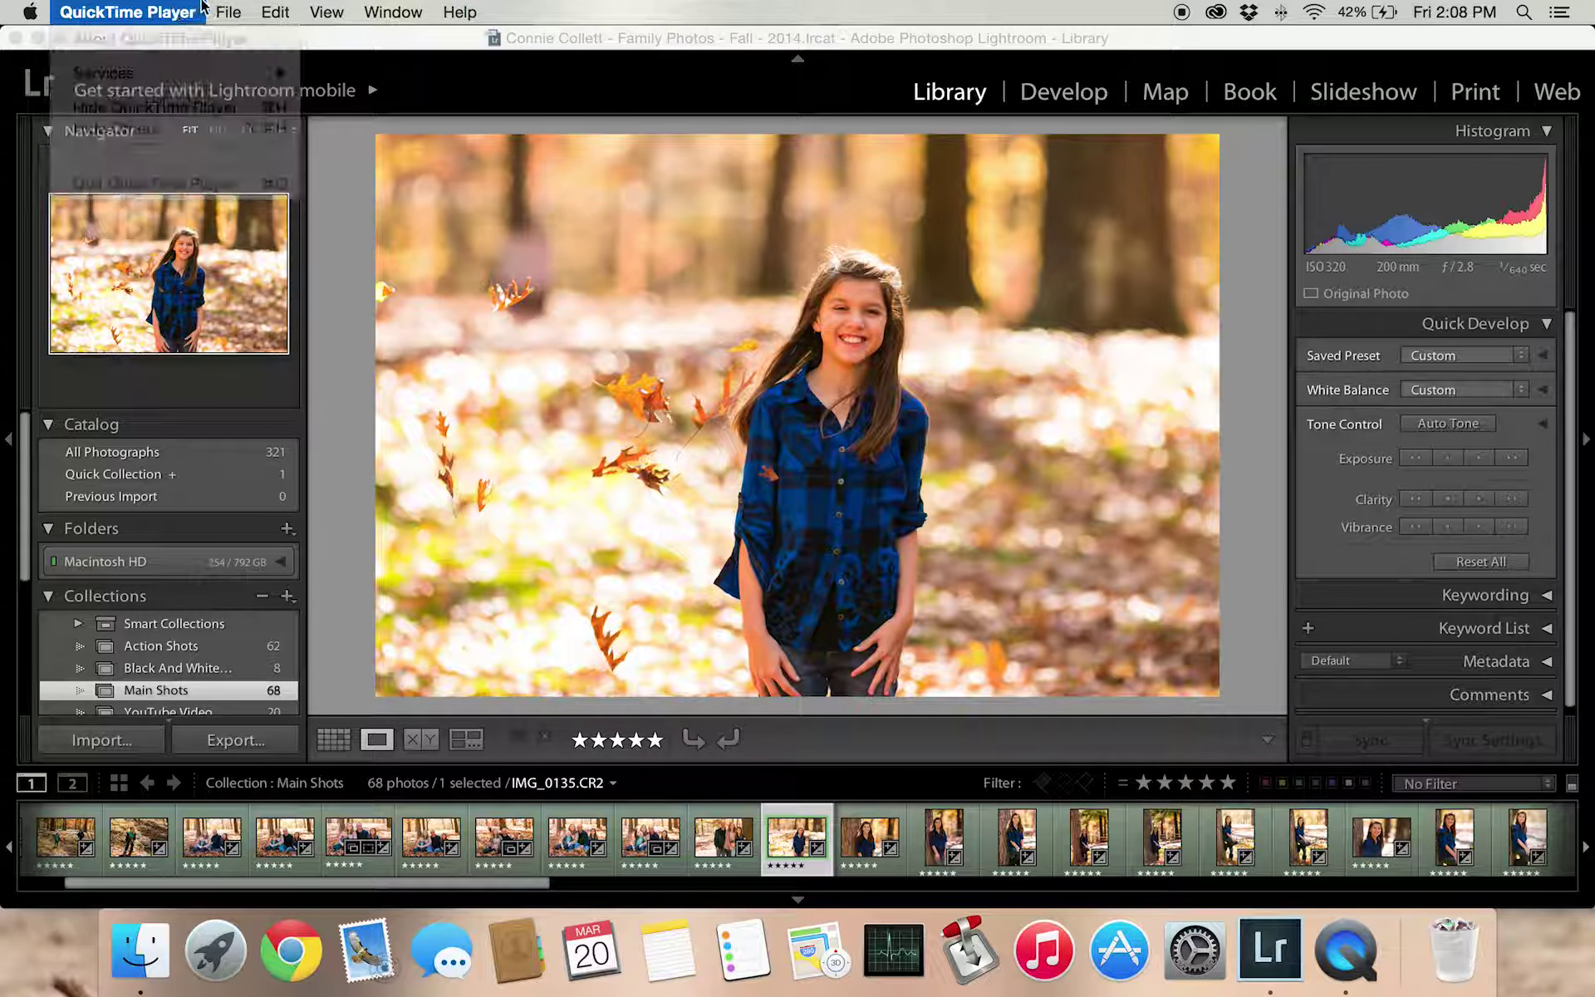
{"action": "left_click", "coordinate": [512, 172]}
{"action": "left_click", "coordinate": [520, 260]}
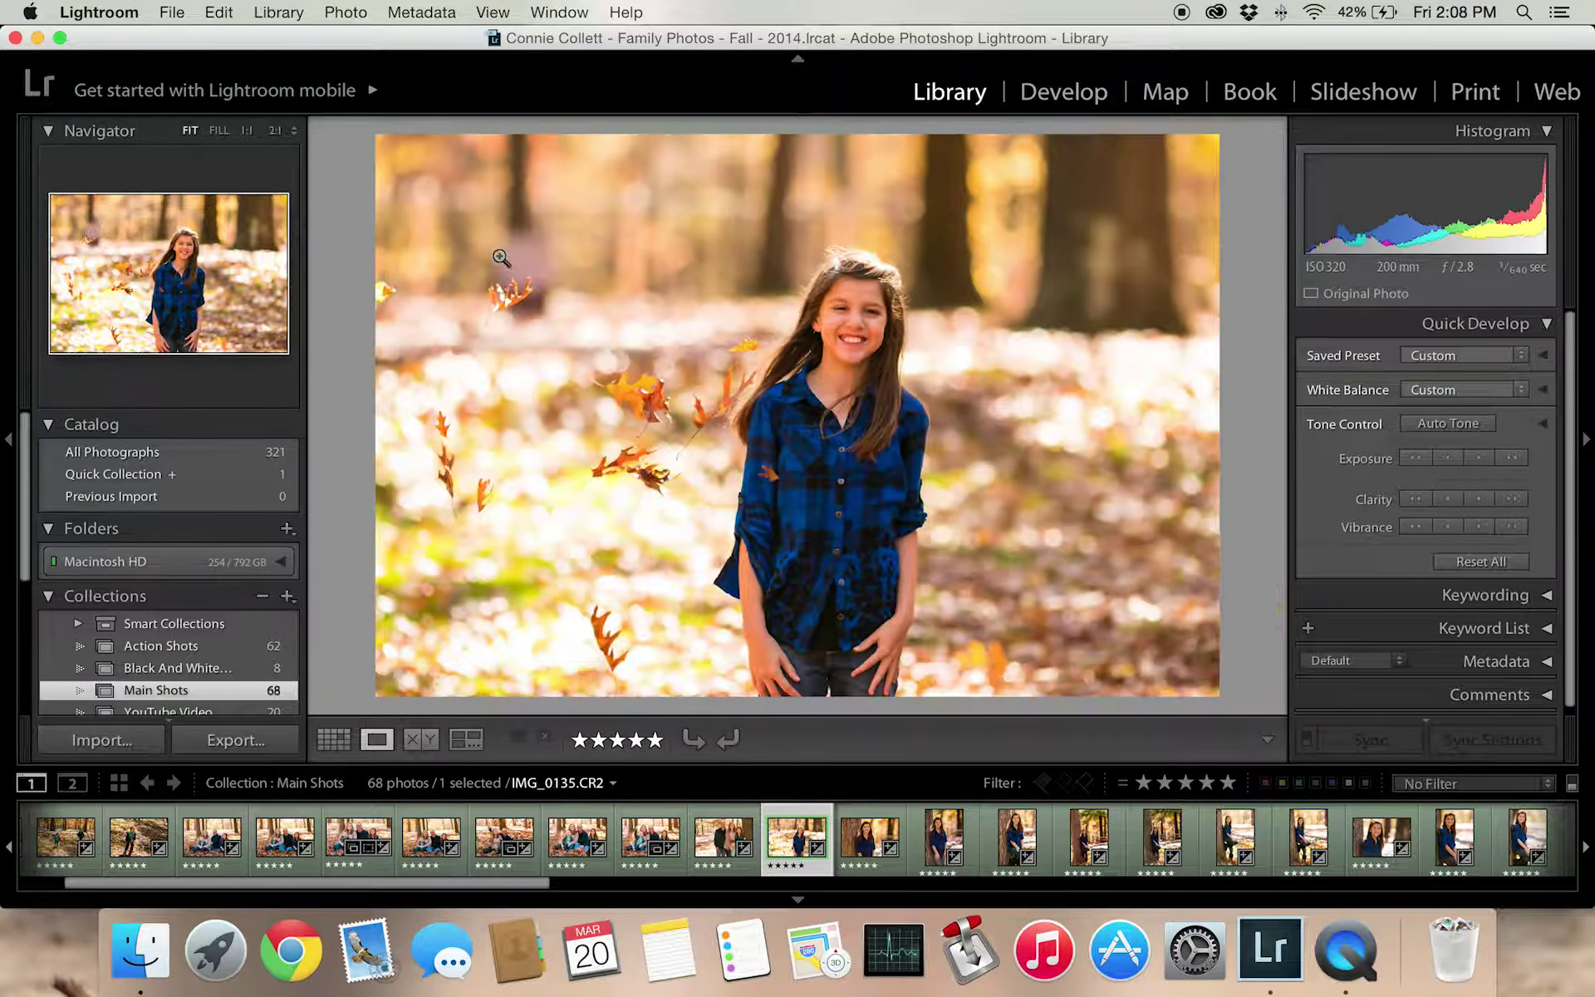
- Name a new catalog with the person's name plus ' - Zoo - Summer - 2014' in Pictures
{"action": "left_click", "coordinate": [172, 13]}
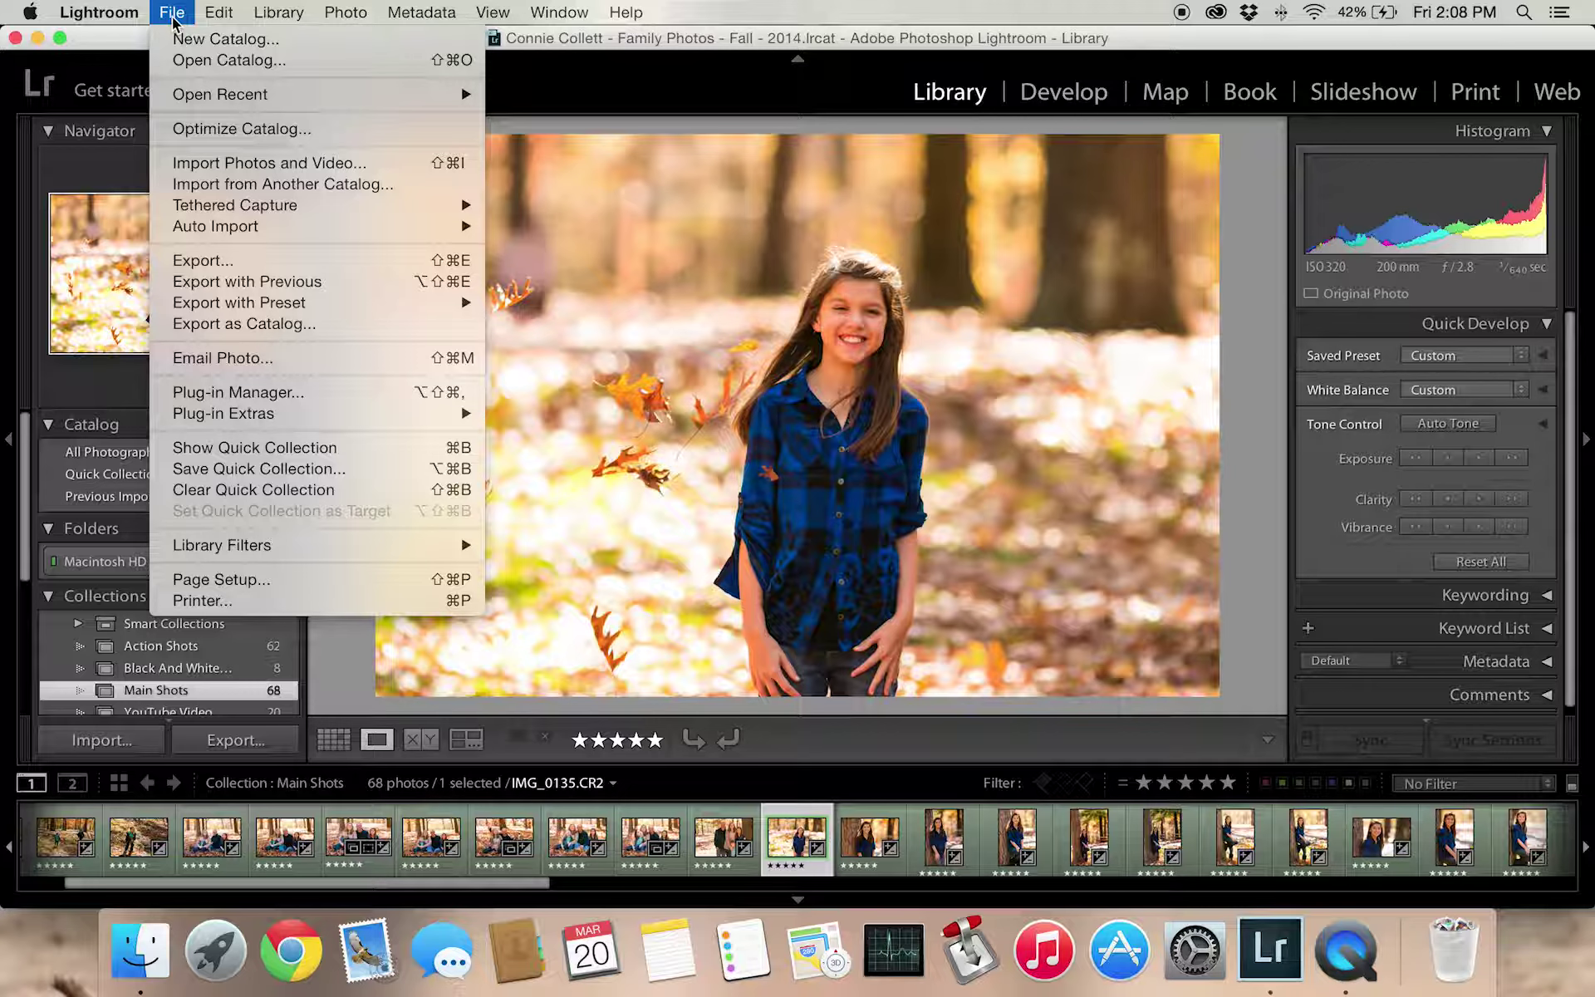
{"action": "left_click", "coordinate": [316, 39]}
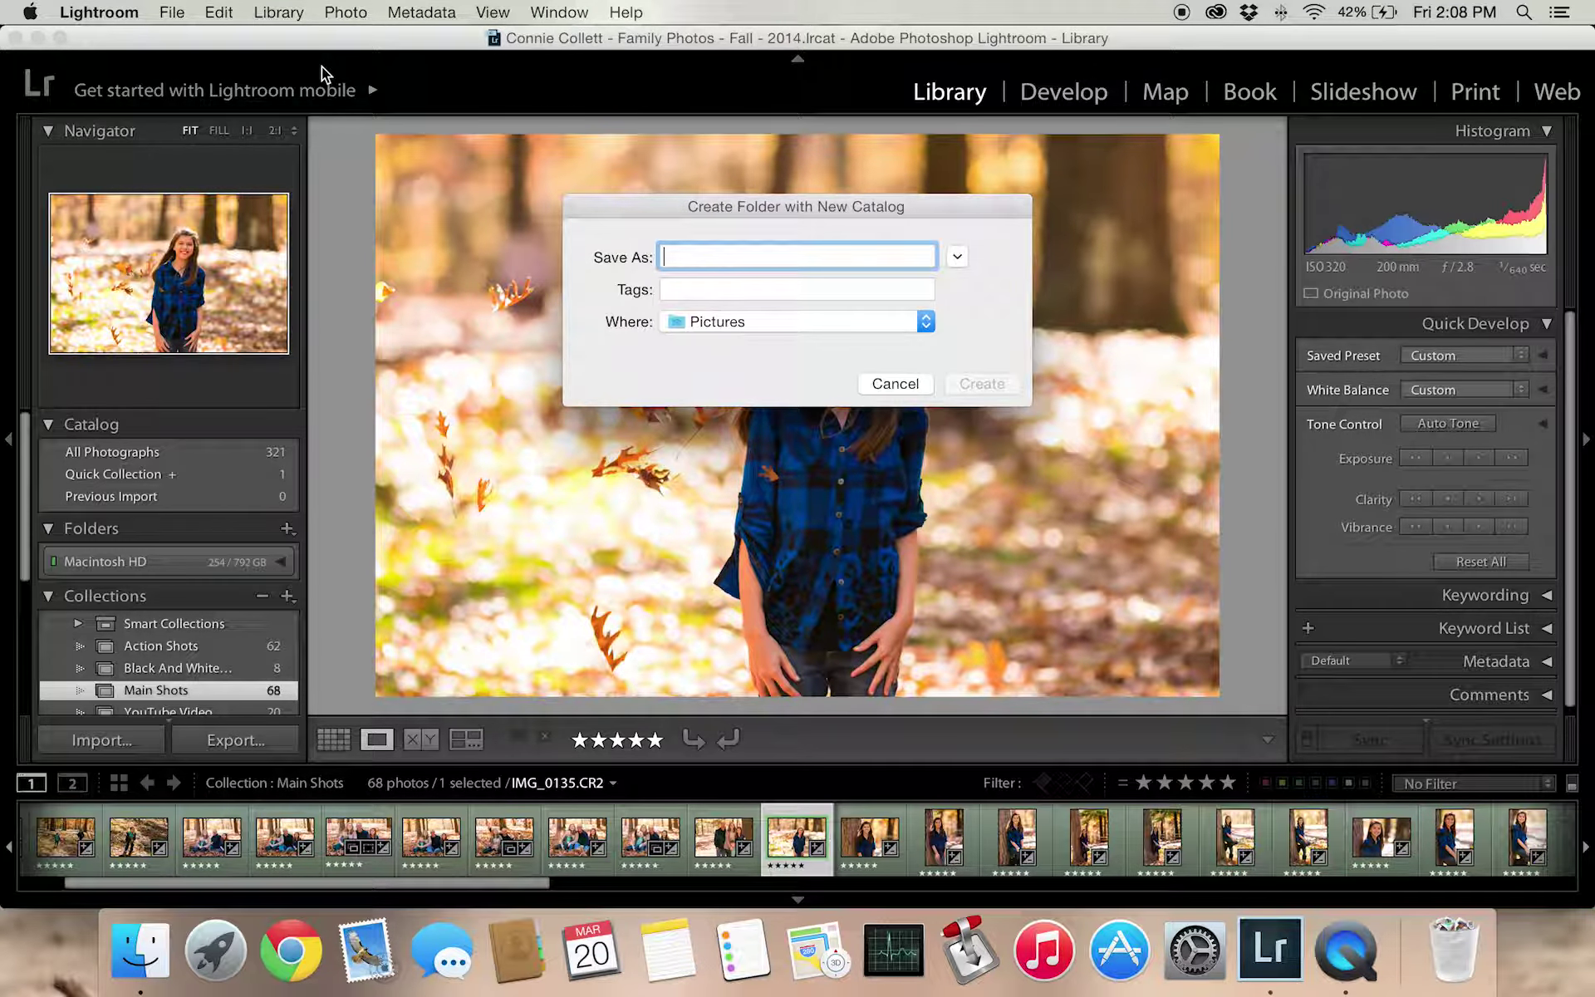
{"action": "type", "text": "Meliis"}
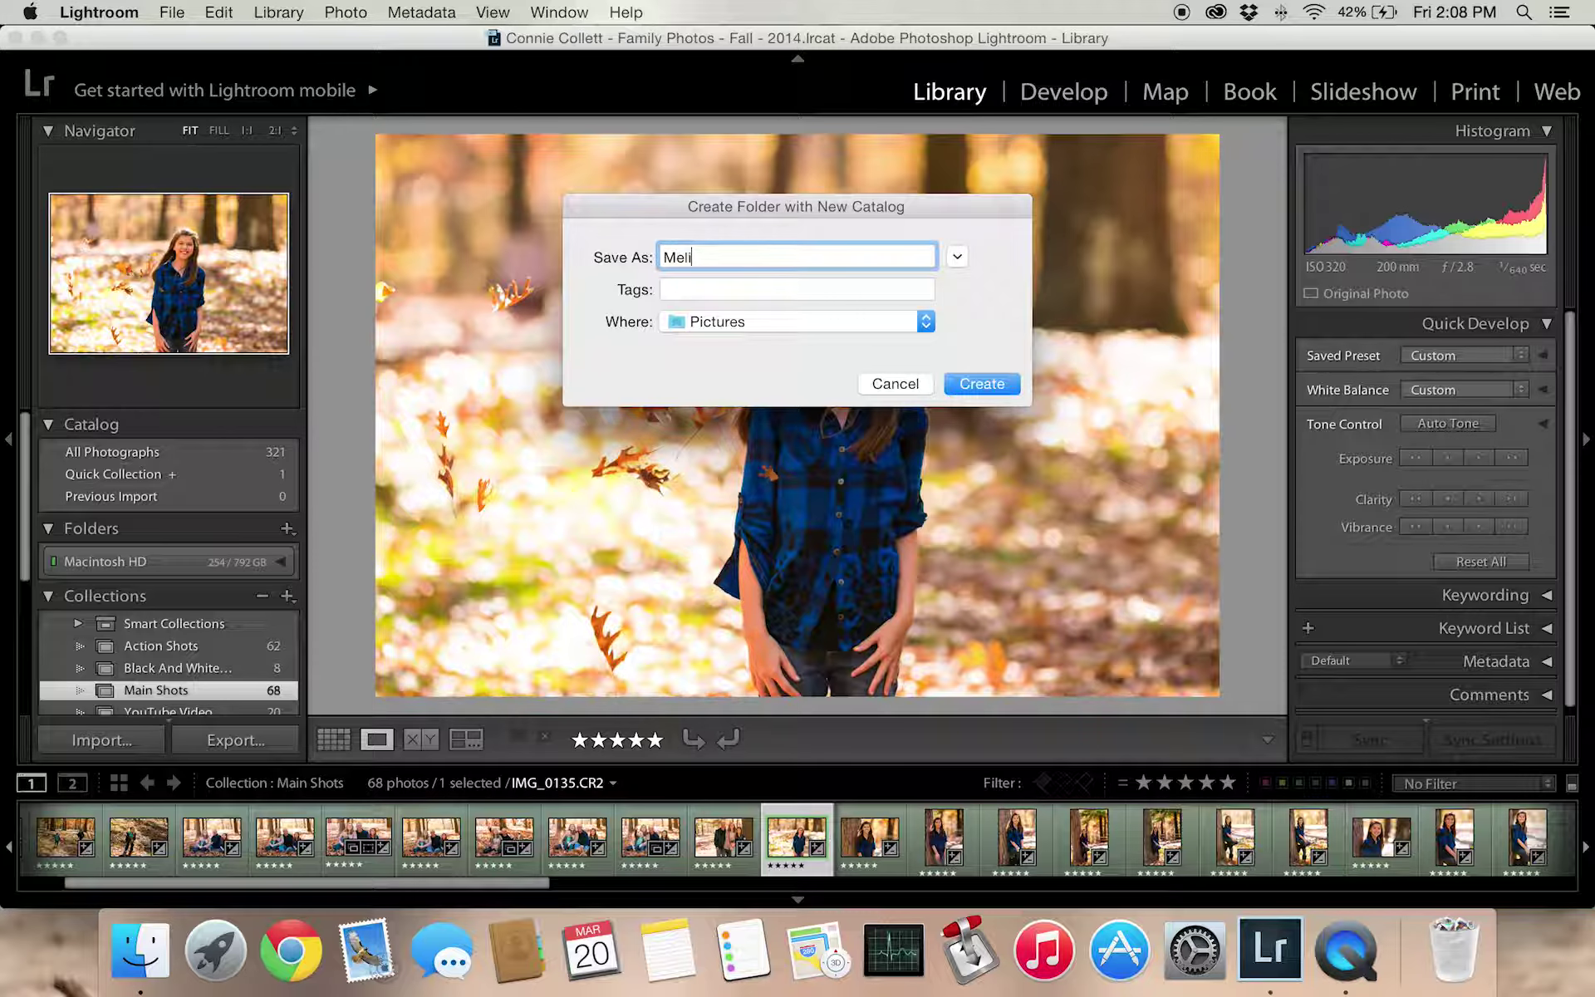
{"action": "key", "text": "BackSpace"}
{"action": "key", "text": "BackSpace"}
{"action": "type", "text": "ssa - Zoo -"}
{"action": "type", "text": "Summer - 2014"}
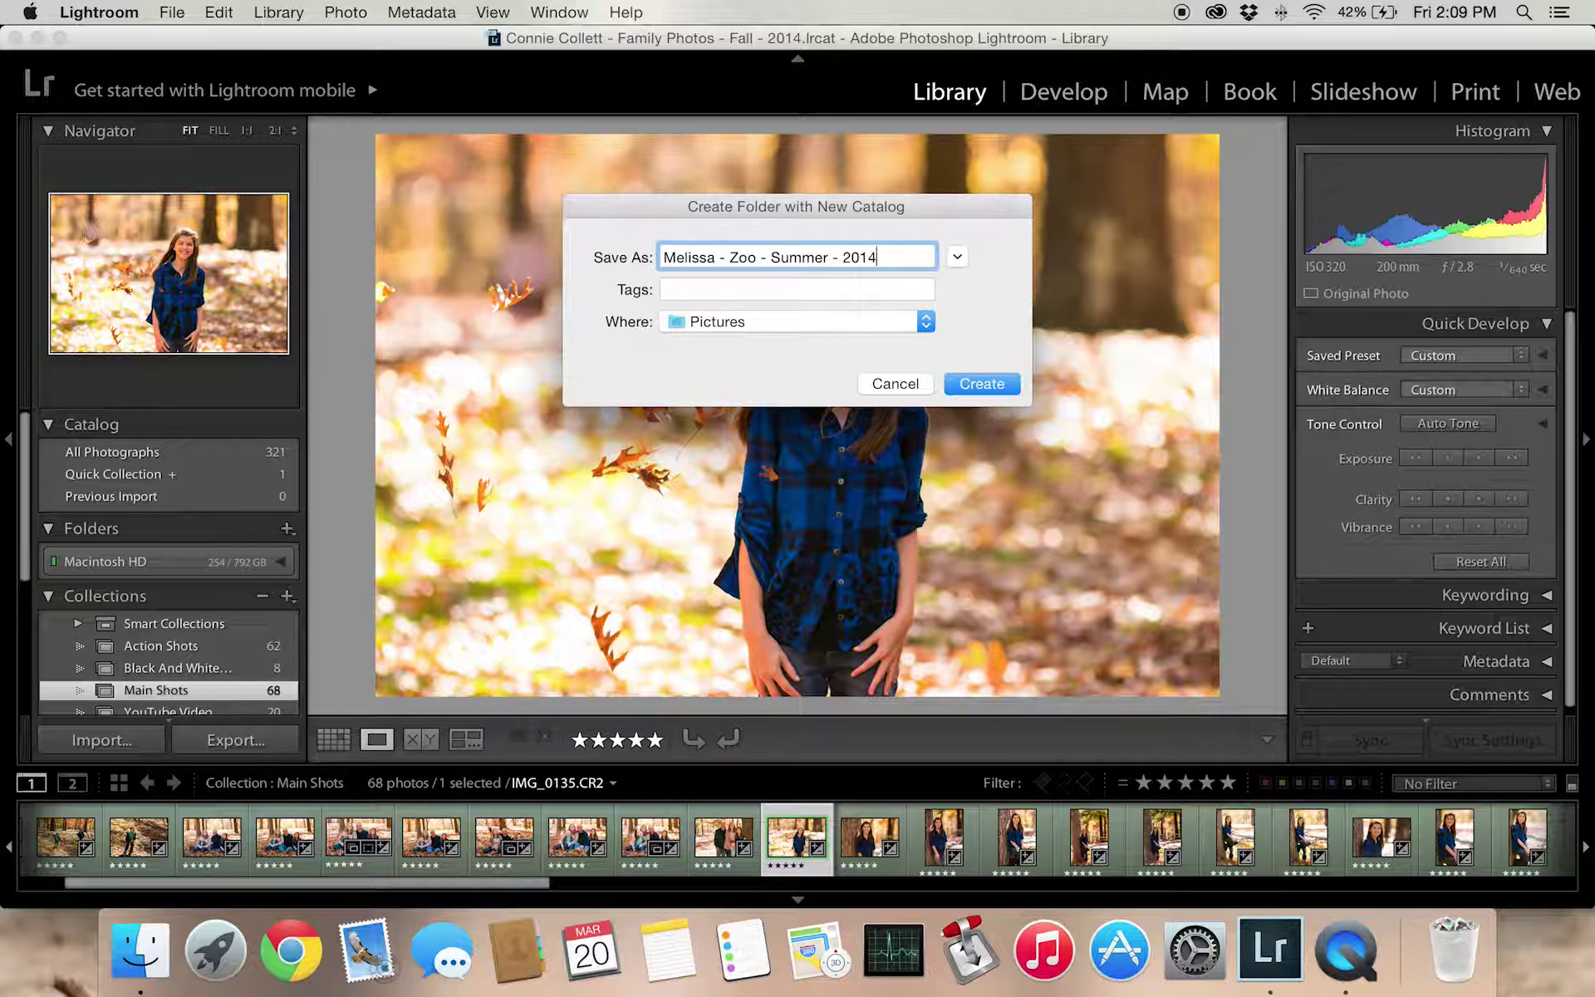
- Create the Zoo - Summer - 2014 catalog and check its empty photo source menu
{"action": "left_click", "coordinate": [978, 386]}
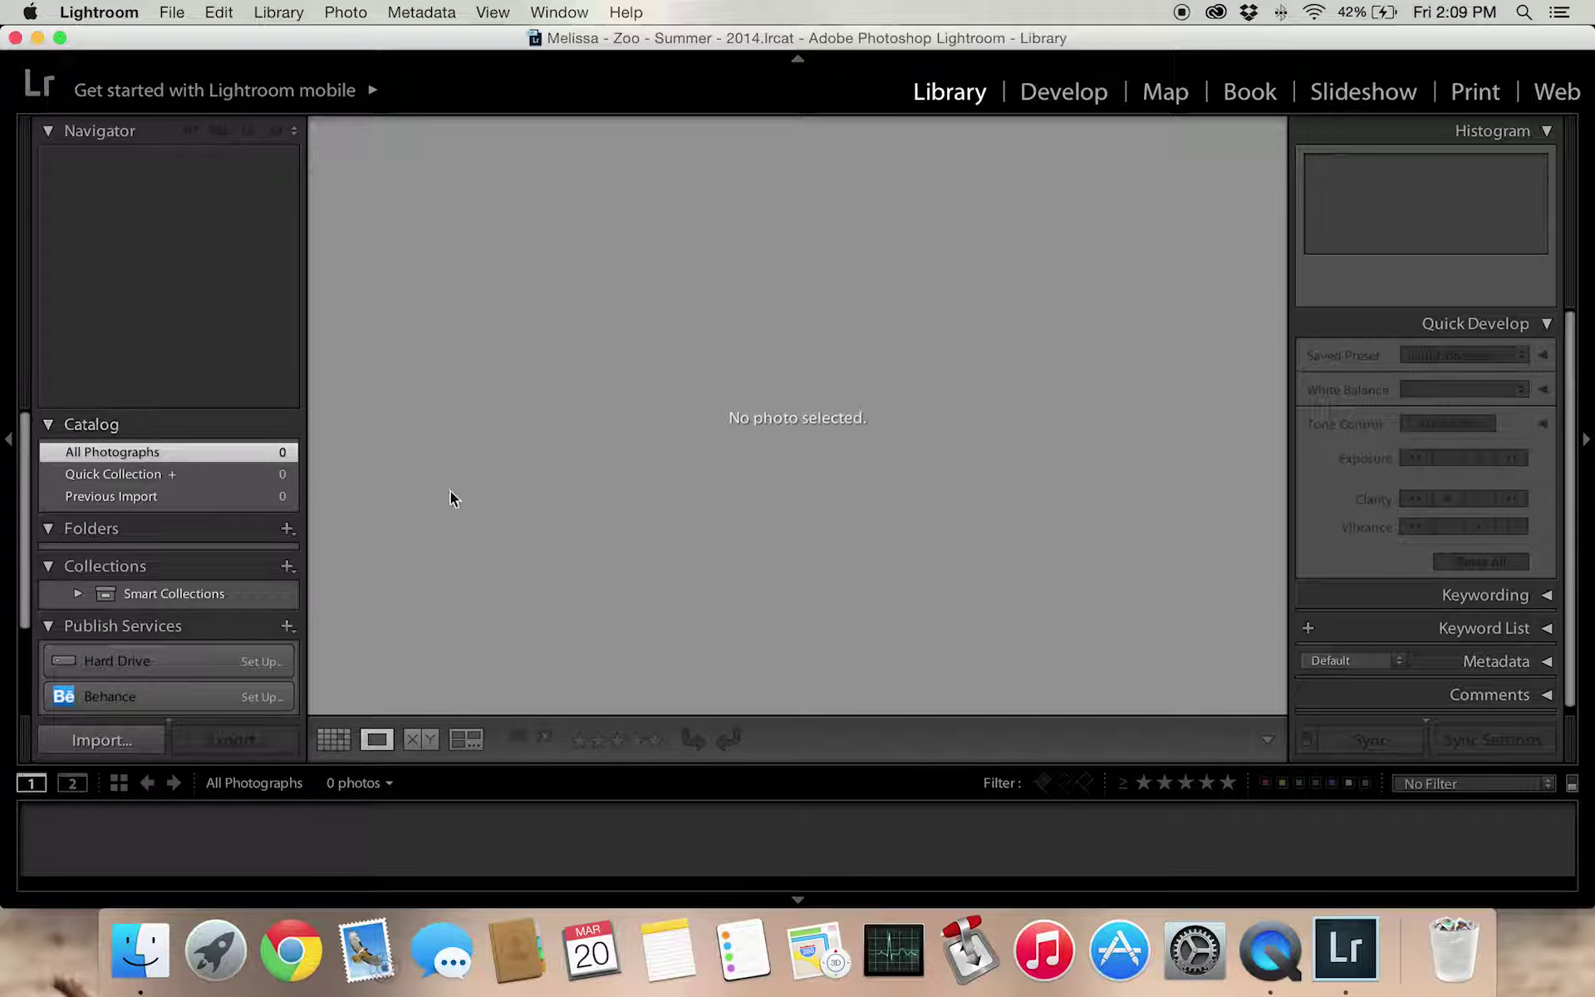
{"action": "left_click", "coordinate": [388, 784]}
{"action": "left_click", "coordinate": [415, 796]}
- Preview the 310 zoo photos in the Import window, then cancel without importing
{"action": "left_click", "coordinate": [100, 750]}
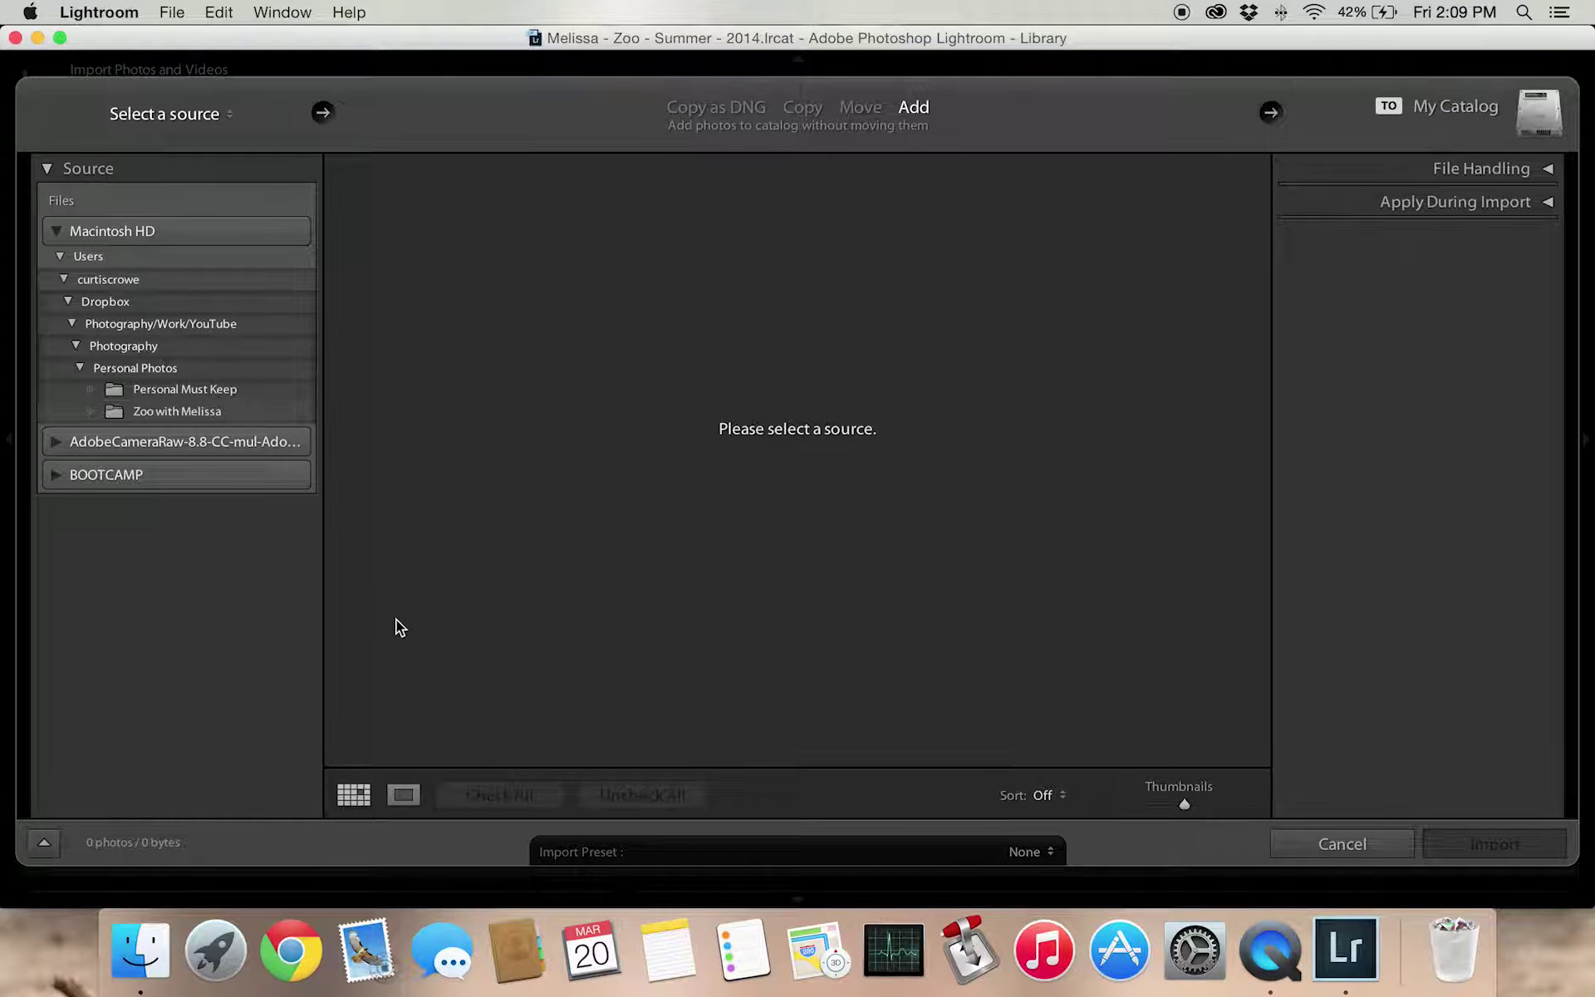
{"action": "left_click", "coordinate": [186, 391]}
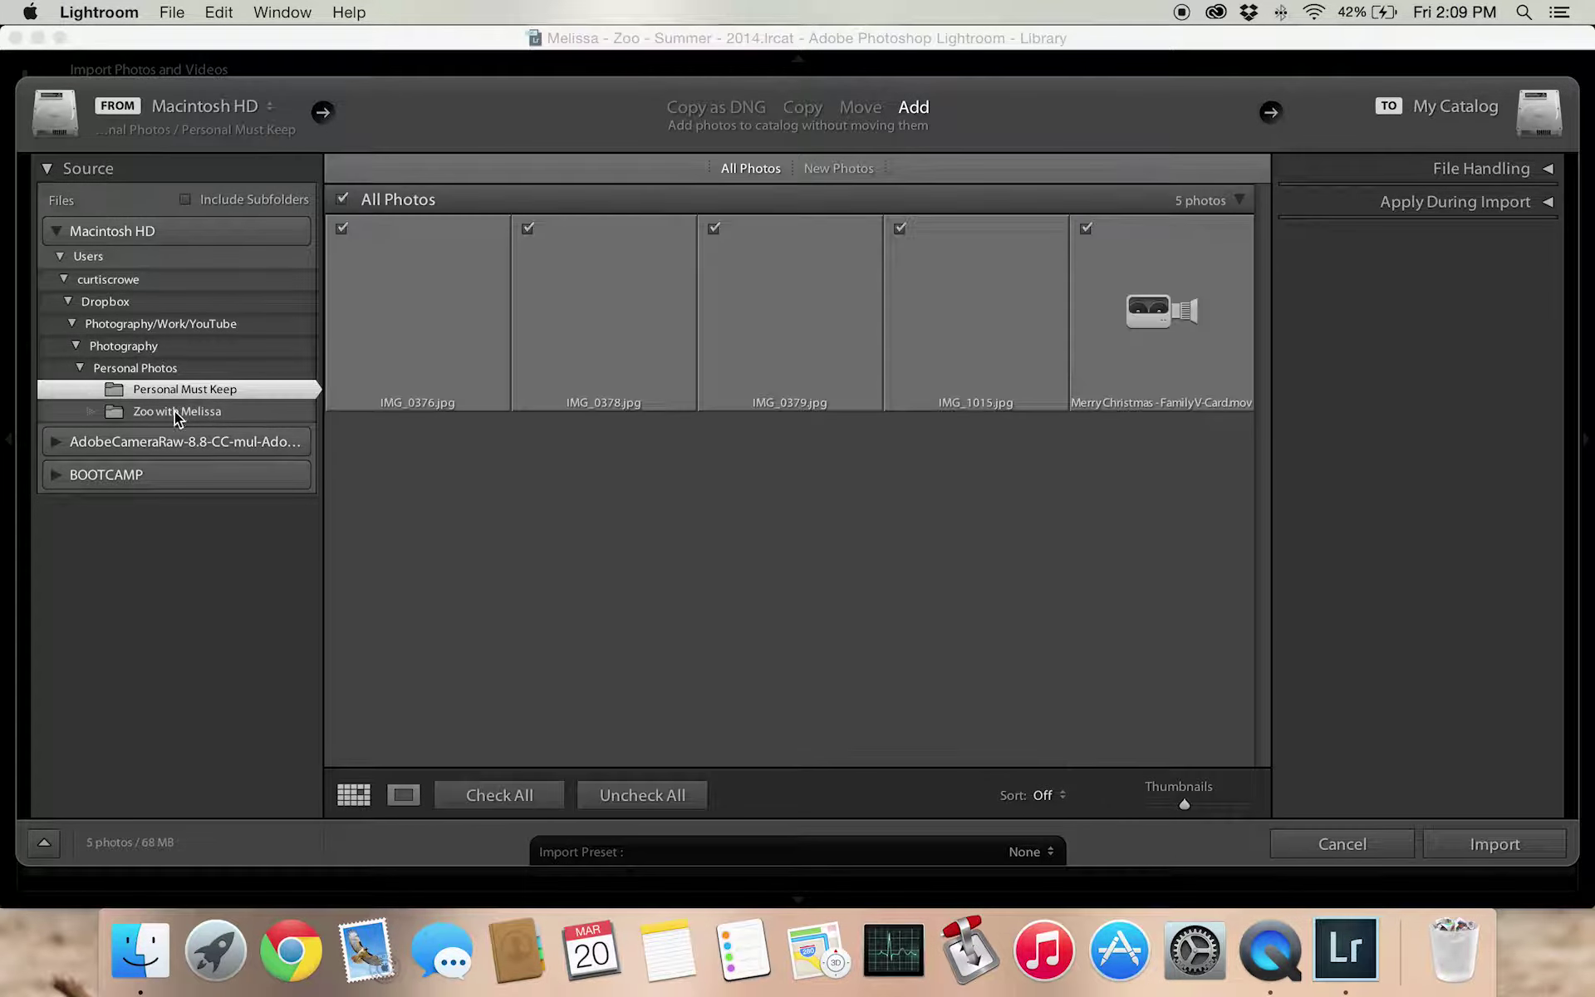
{"action": "left_click", "coordinate": [178, 413]}
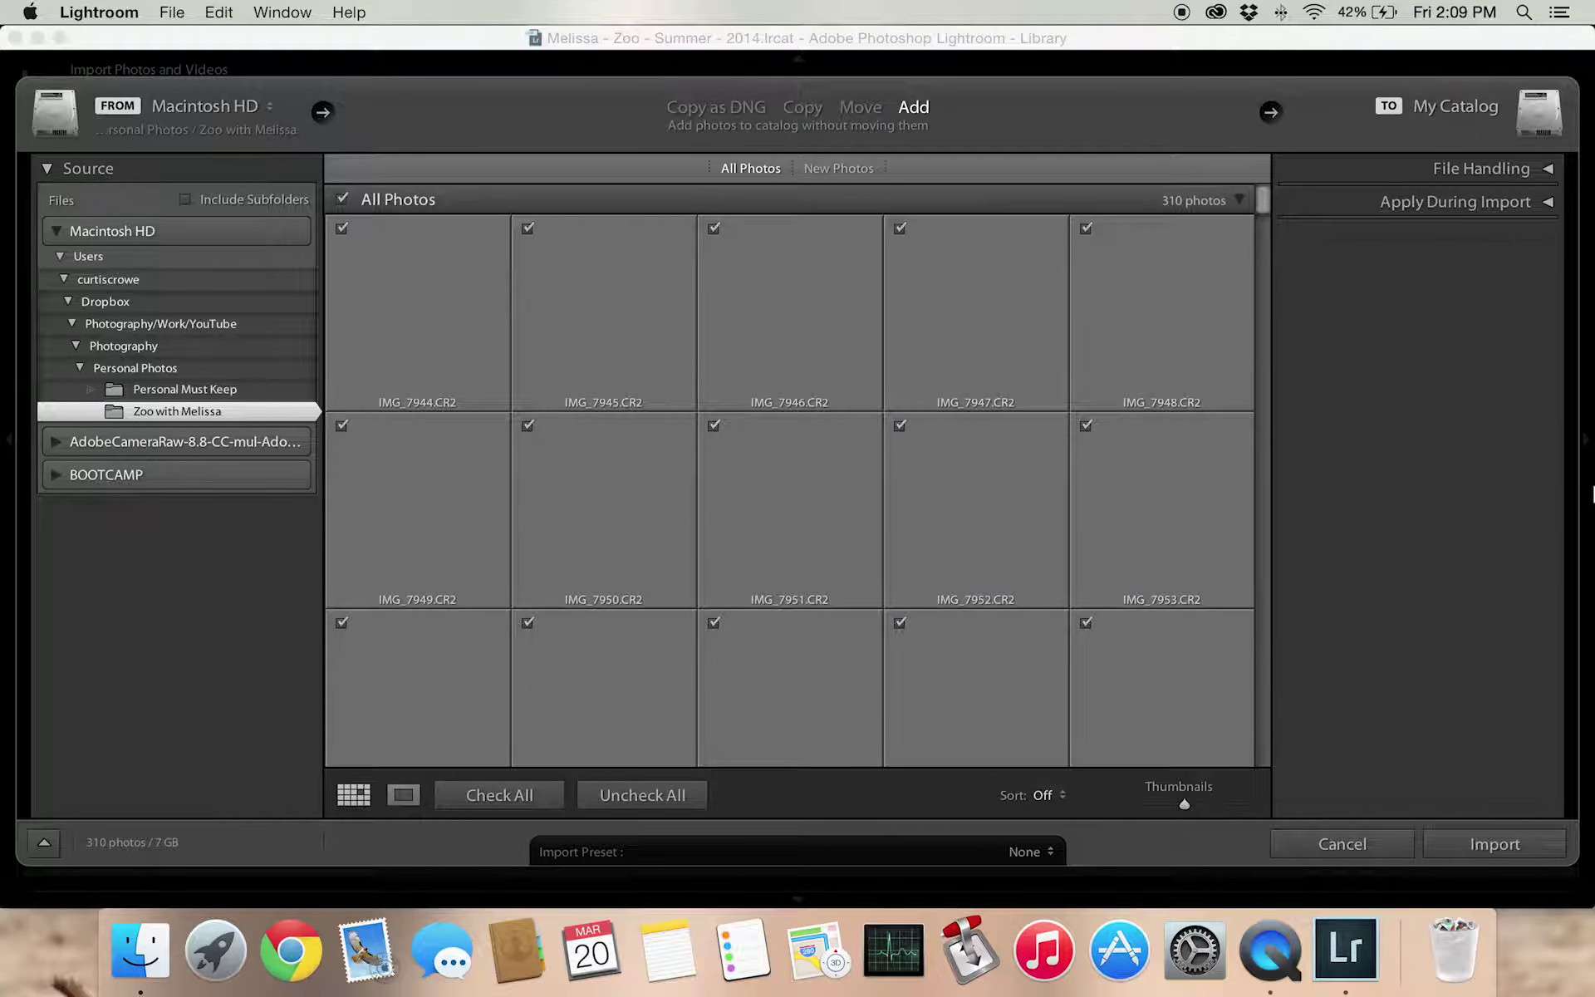
{"action": "scroll", "coordinate": [665, 402], "scroll_direction": "down", "scroll_amount": 15}
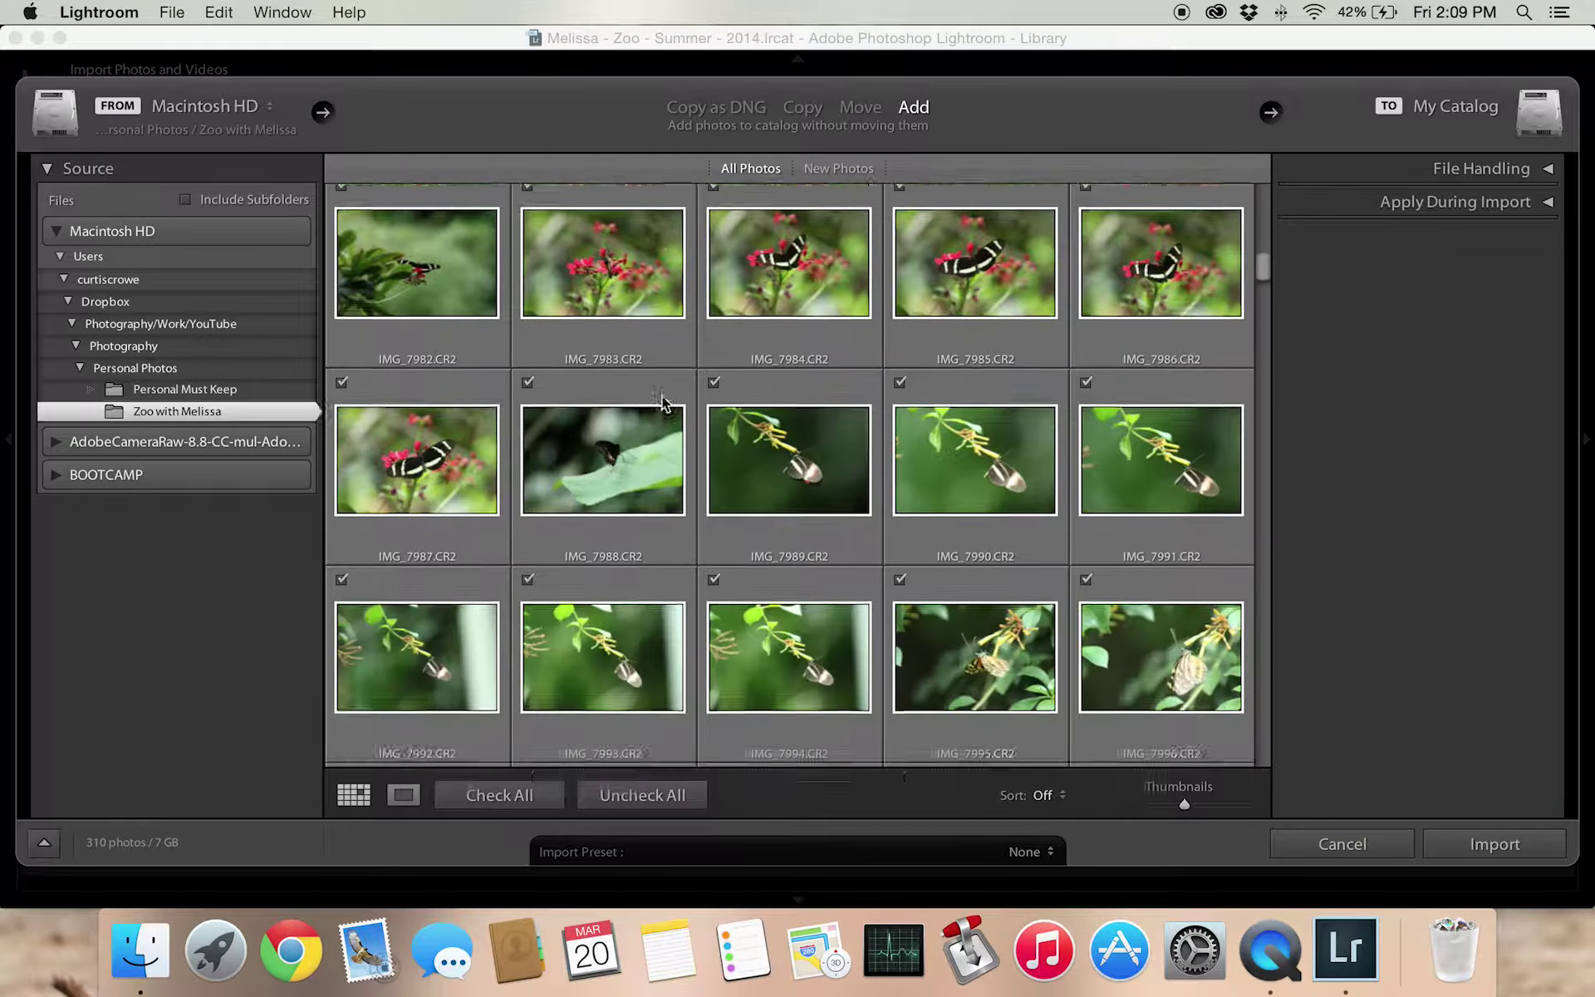
{"action": "scroll", "coordinate": [664, 402], "scroll_direction": "down", "scroll_amount": 15}
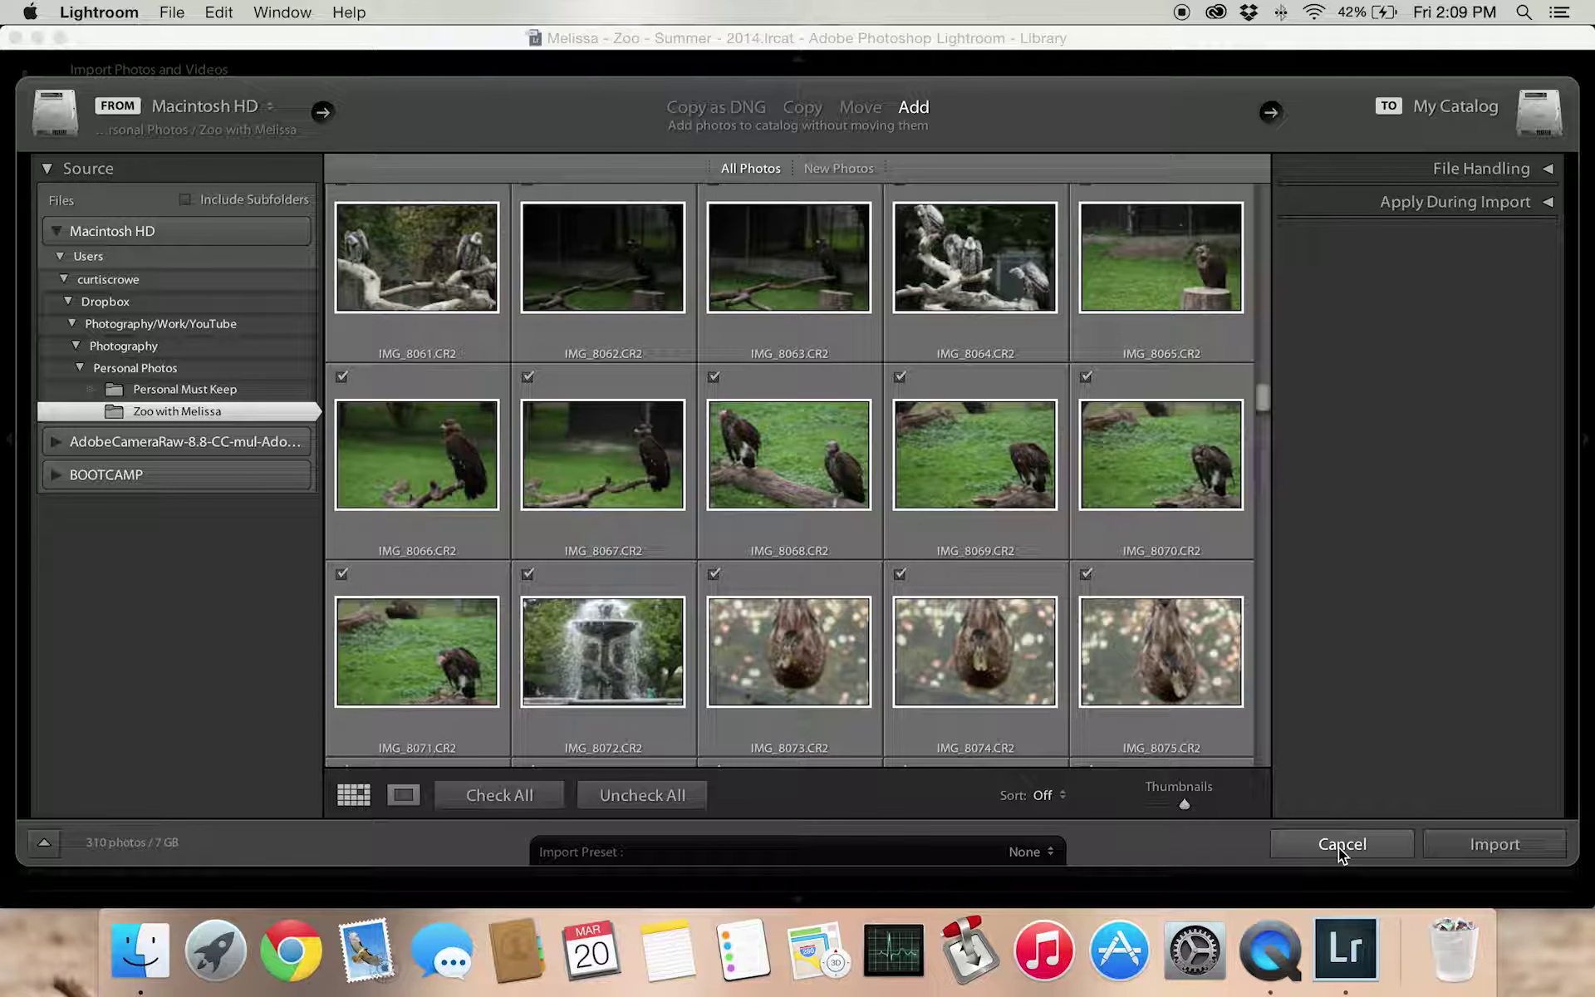
{"action": "left_click", "coordinate": [1340, 844]}
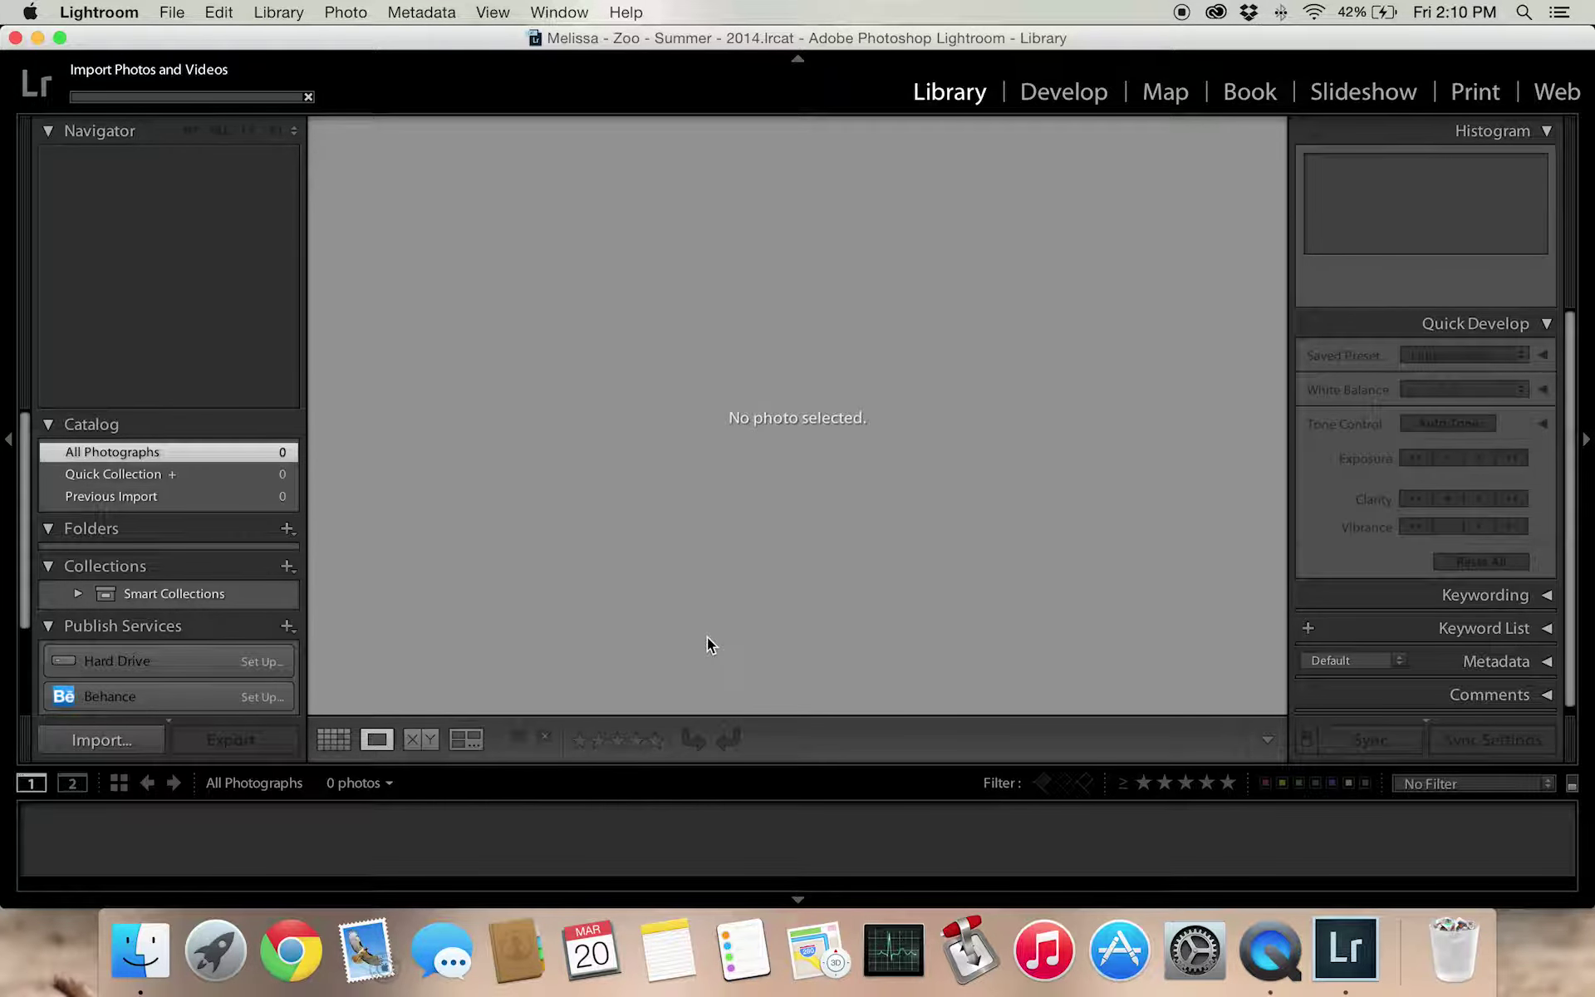
- Drag the zoo folder from Finder into Lightroom and import all 310 photos in place
{"action": "left_click", "coordinate": [141, 949]}
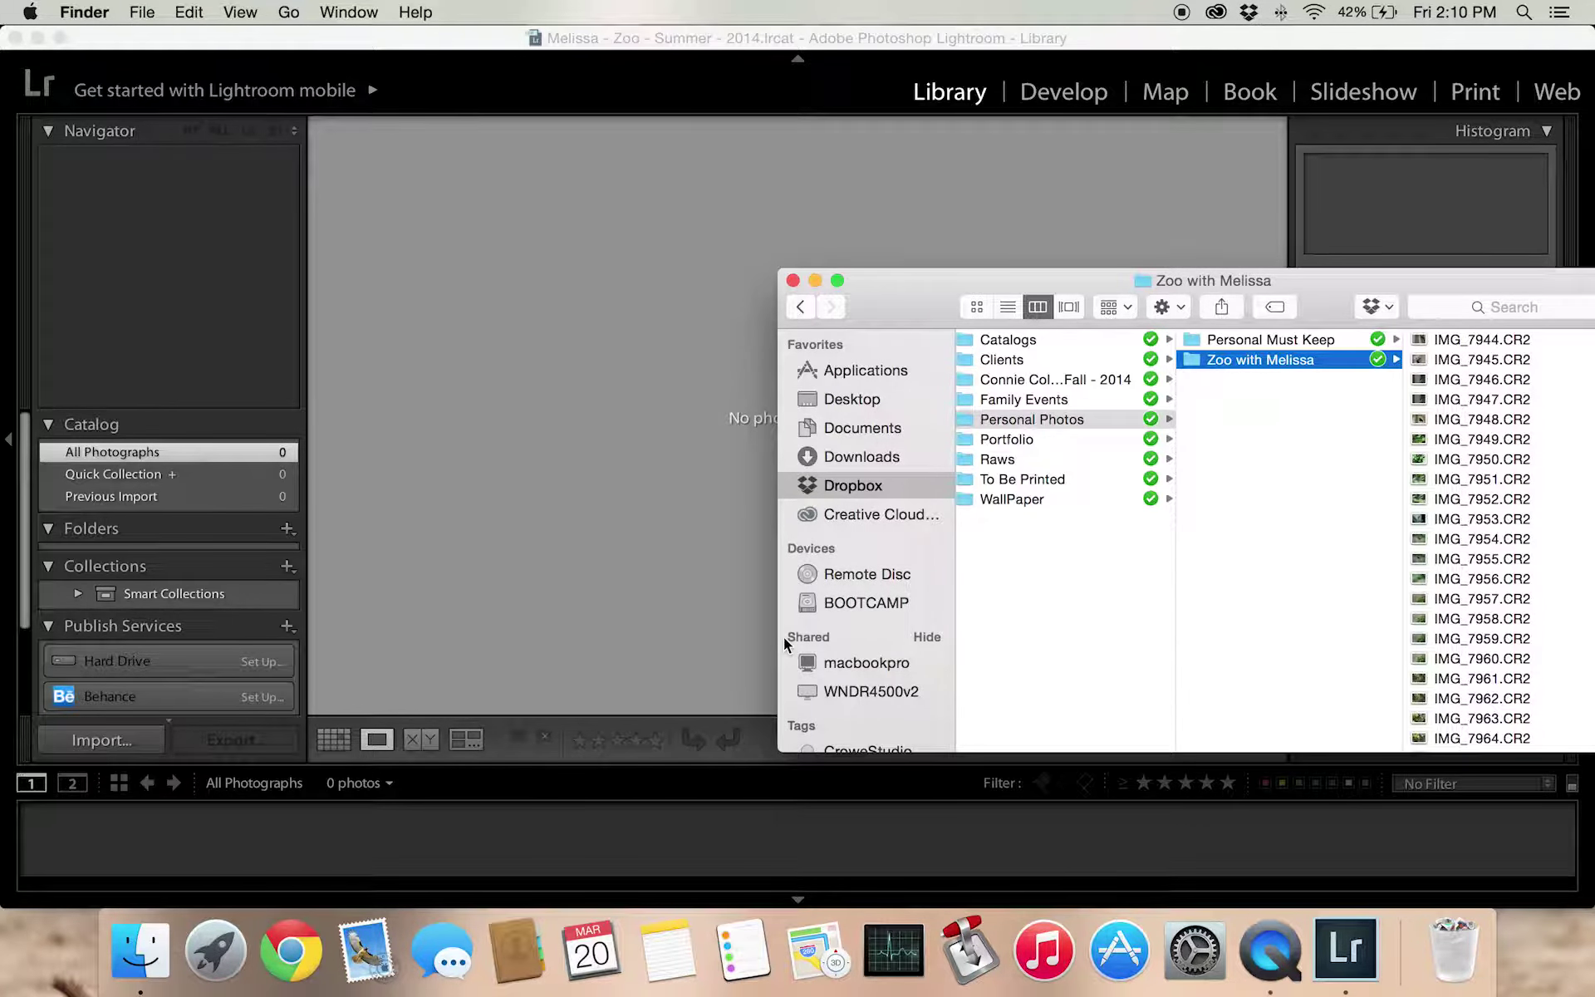
{"action": "left_click", "coordinate": [1296, 364]}
{"action": "left_click_drag", "start_coordinate": [1295, 363], "coordinate": [630, 348]}
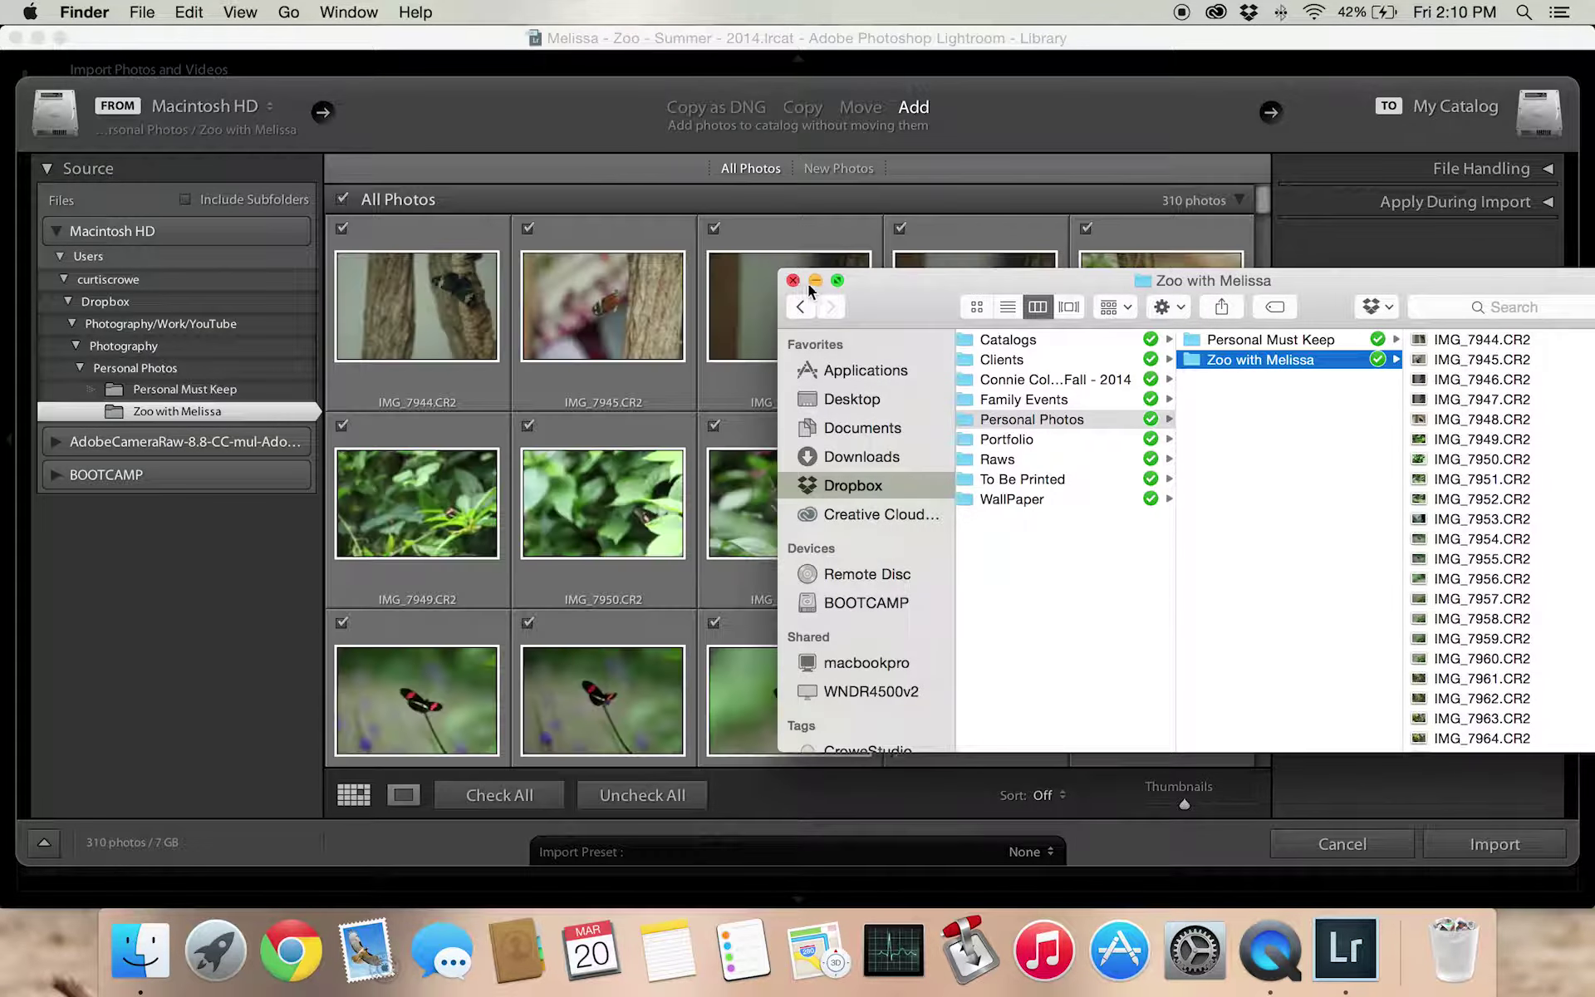
{"action": "left_click", "coordinate": [631, 75]}
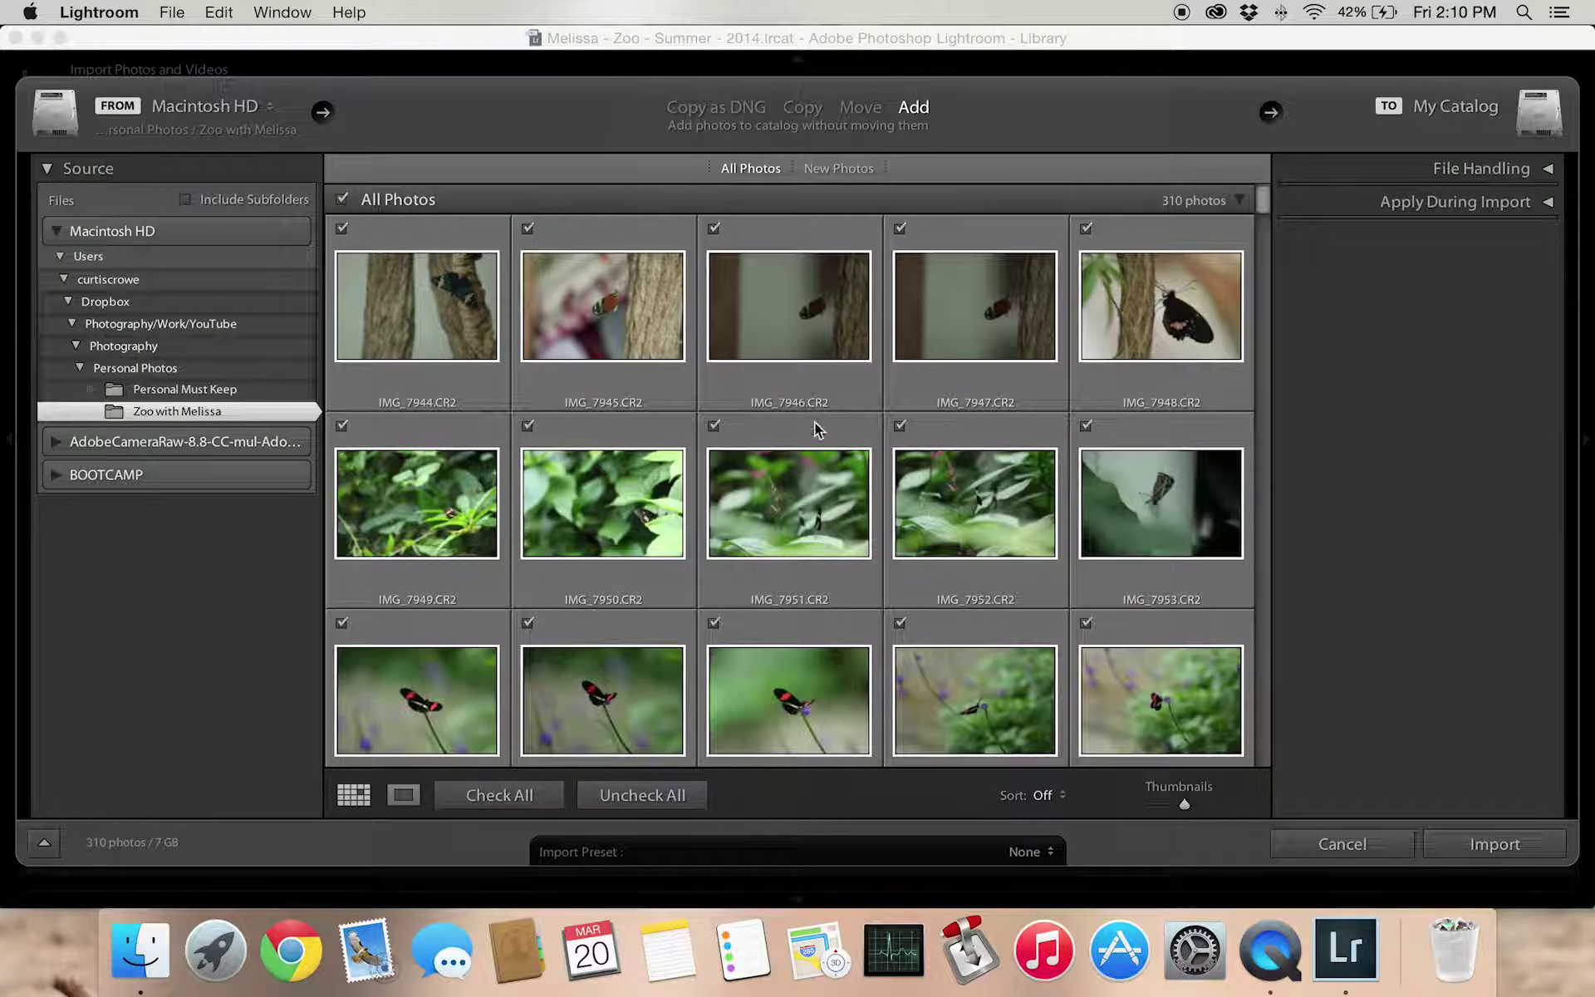
{"action": "scroll", "coordinate": [818, 449], "scroll_direction": "down", "scroll_amount": 5}
{"action": "scroll", "coordinate": [818, 449], "scroll_direction": "down", "scroll_amount": 5}
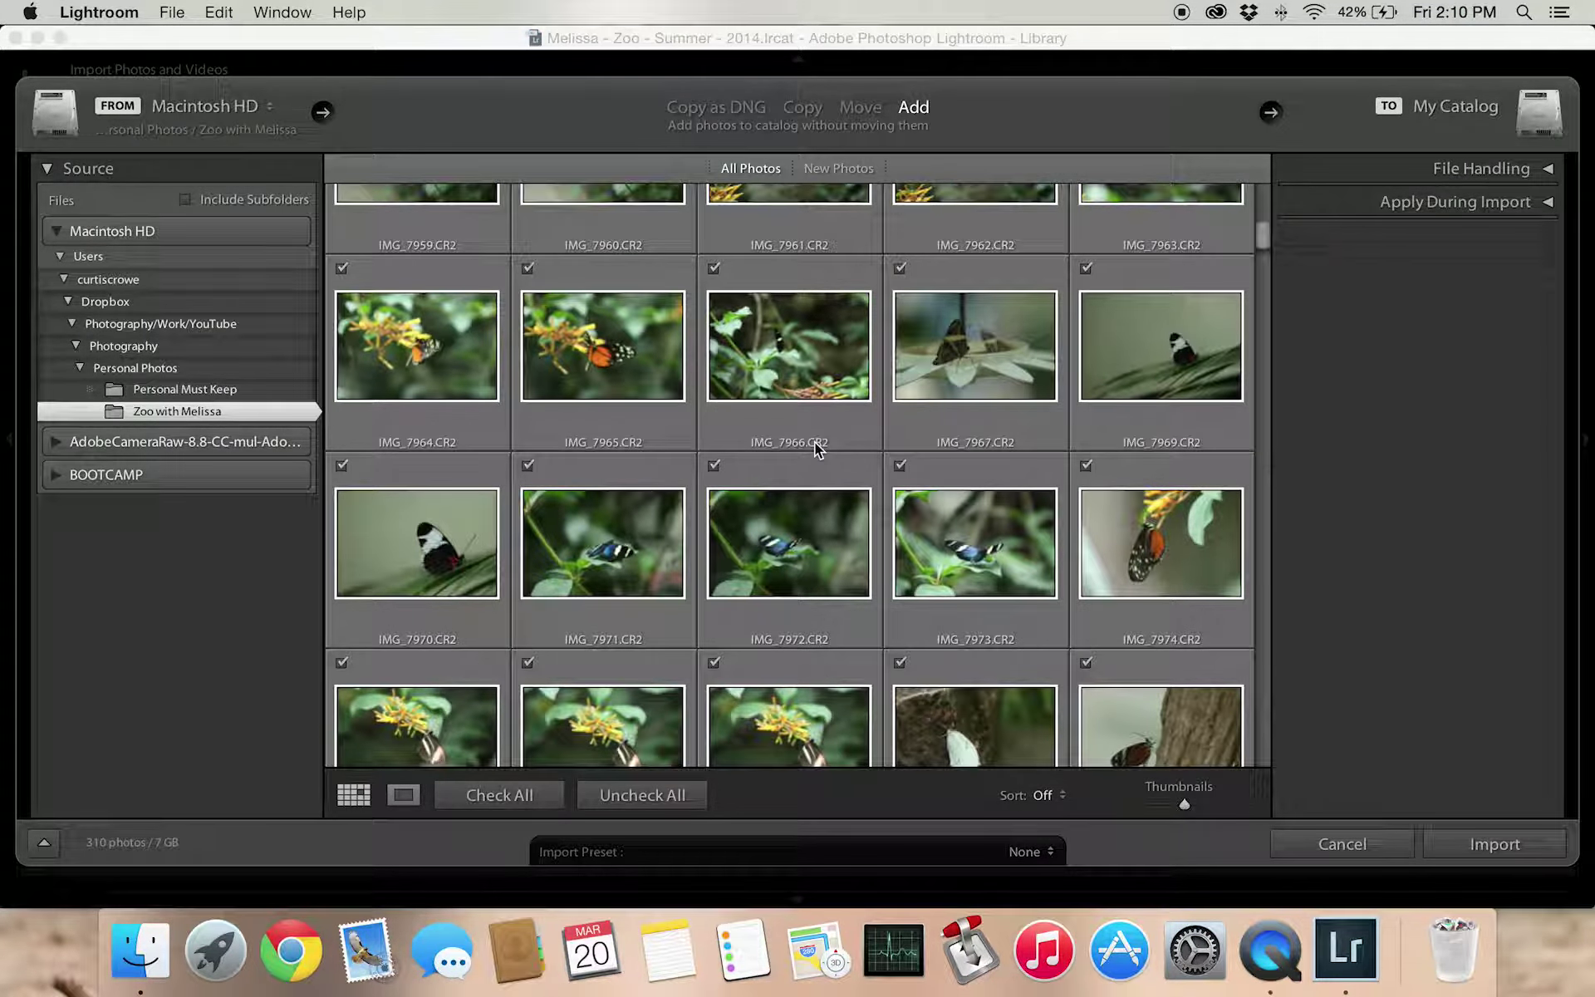
{"action": "scroll", "coordinate": [818, 449], "scroll_direction": "down", "scroll_amount": 20}
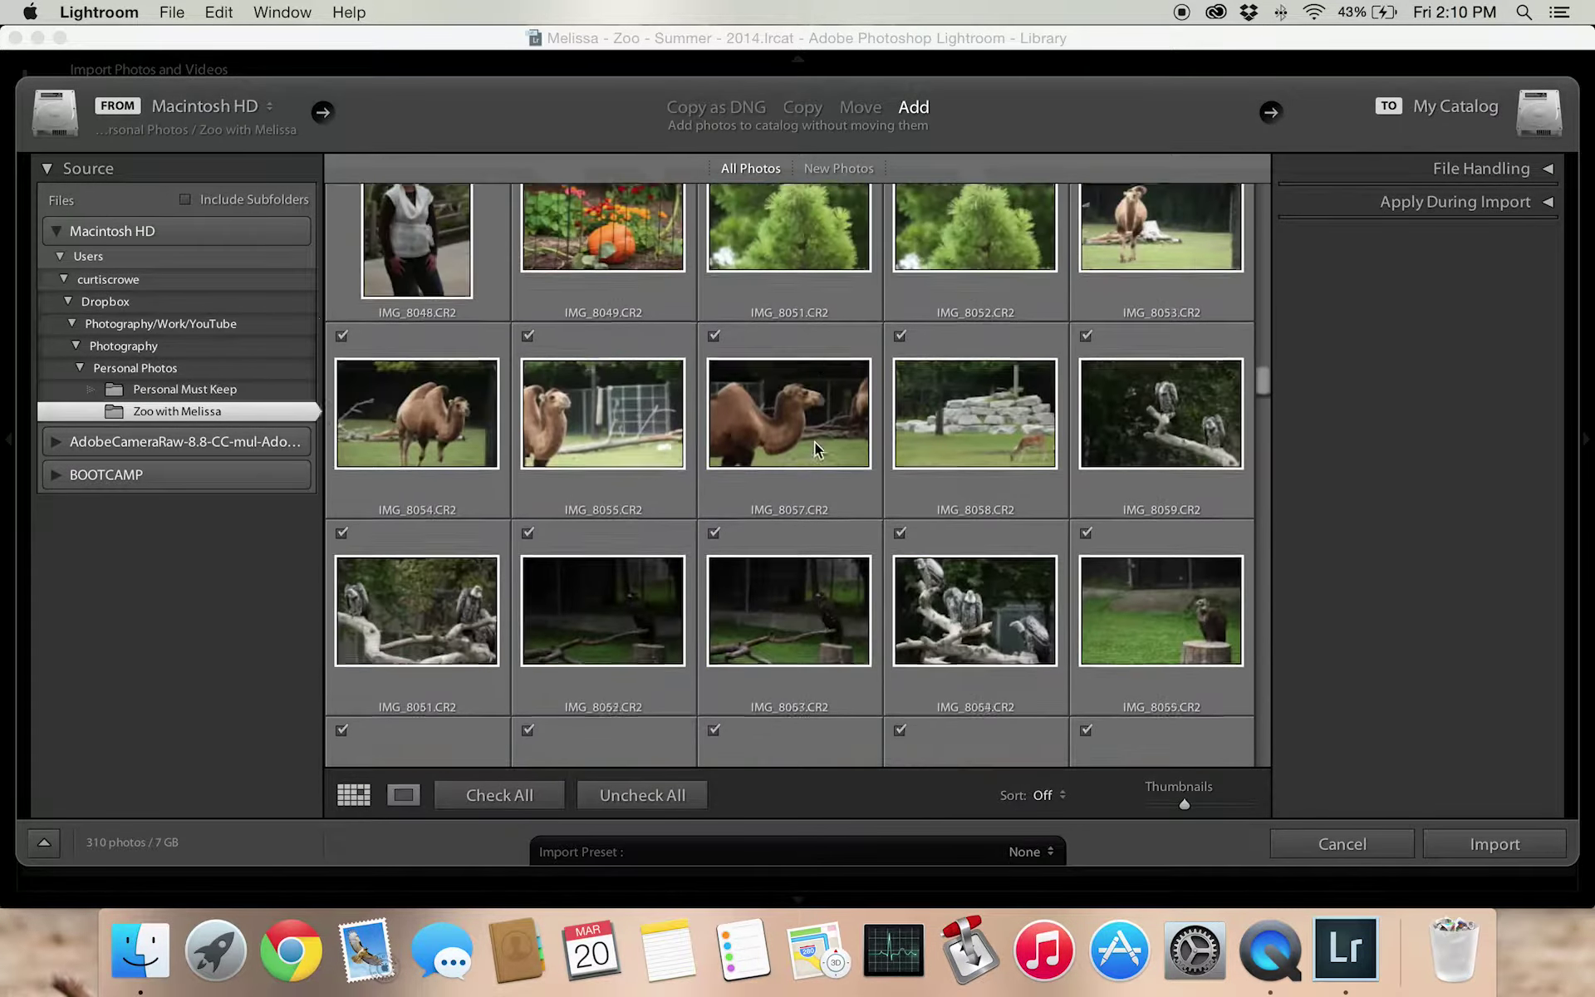
{"action": "scroll", "coordinate": [818, 449], "scroll_direction": "down", "scroll_amount": 20}
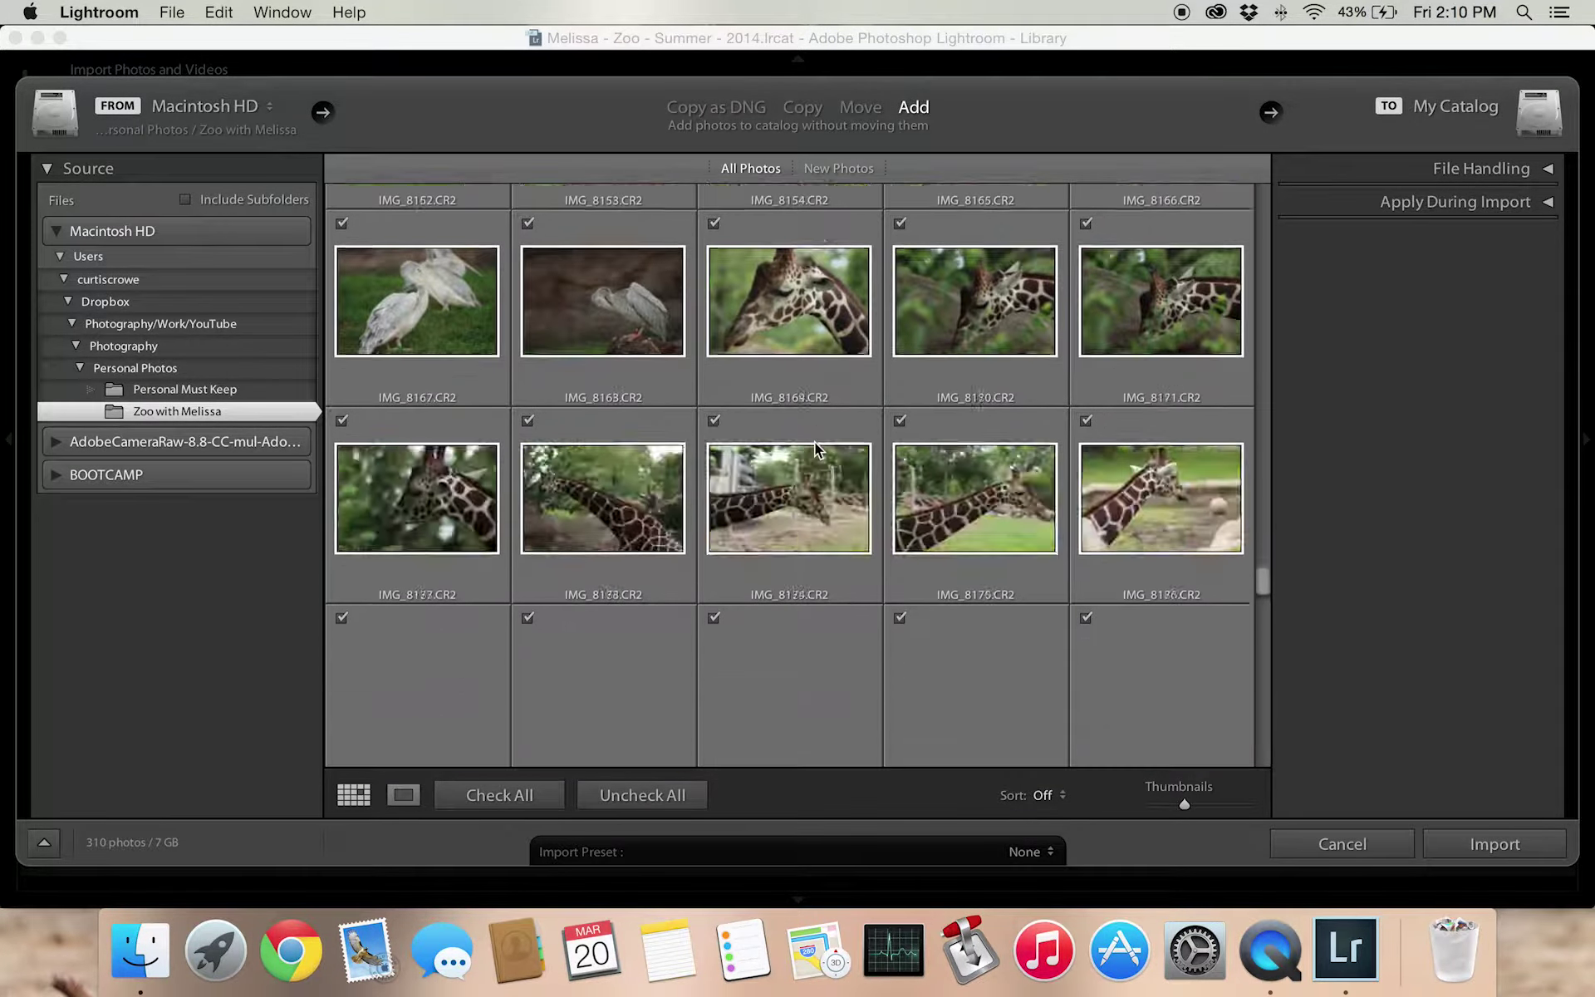
{"action": "scroll", "coordinate": [816, 449], "scroll_direction": "down", "scroll_amount": 3}
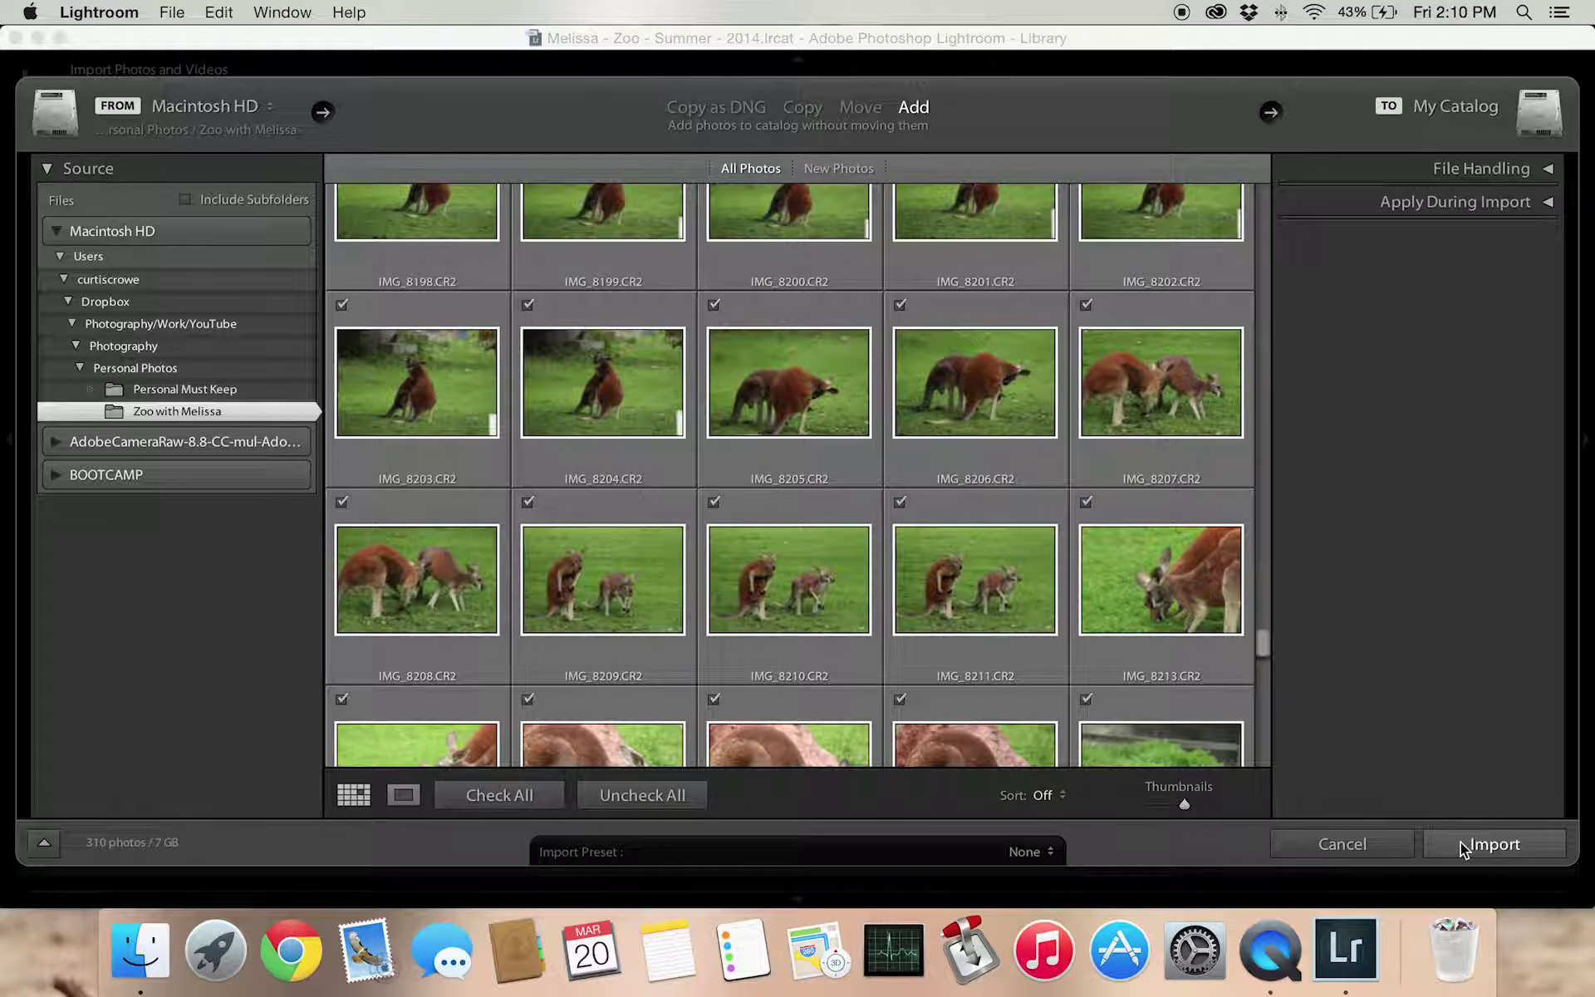
{"action": "left_click", "coordinate": [1487, 844]}
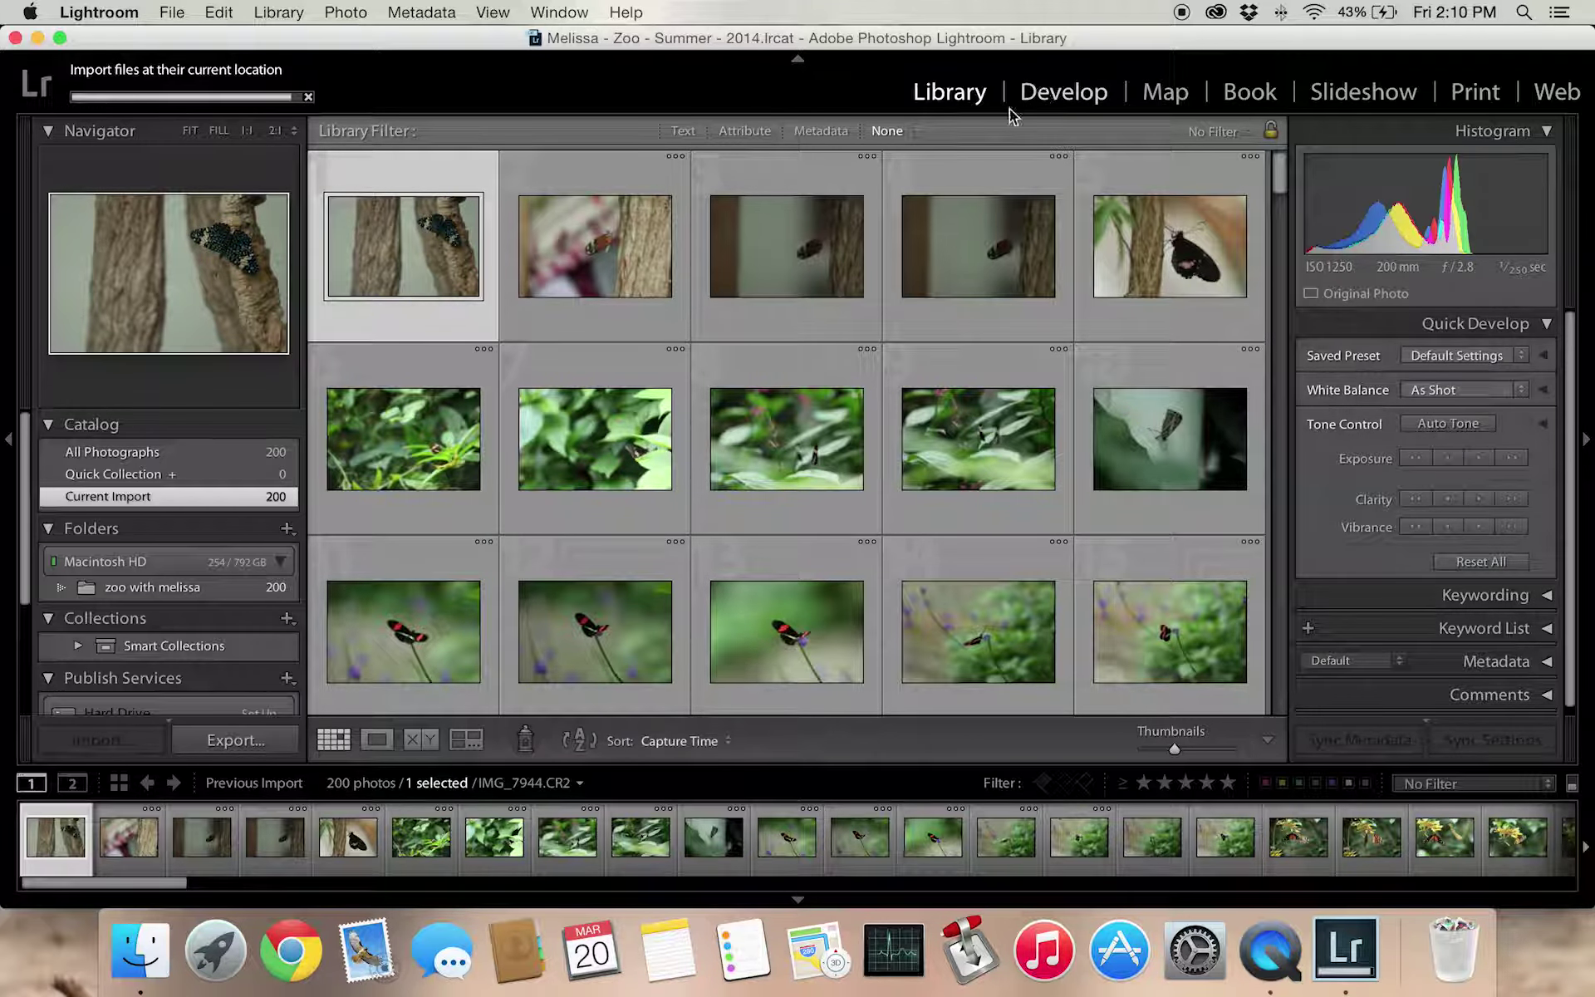
- Switch to Develop to edit the selected butterfly photo IMG_7944.CR2
{"action": "key", "text": "d"}
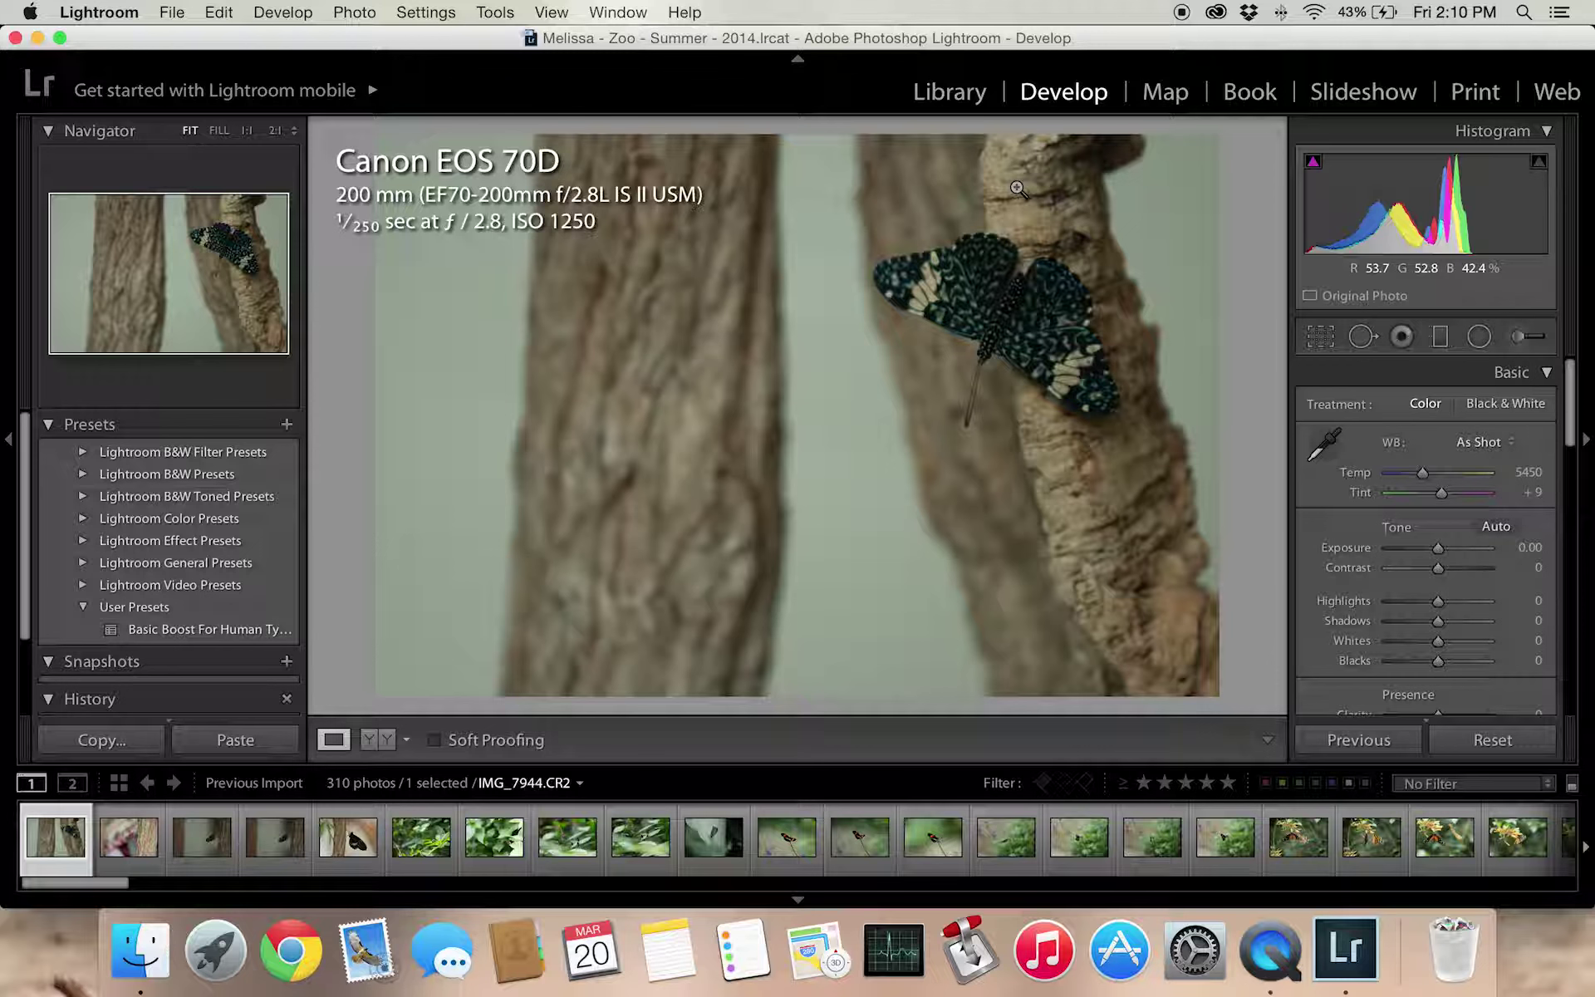
- Step ahead three photos and inspect the butterfly at 1:1 zoom
{"action": "key", "text": "Right"}
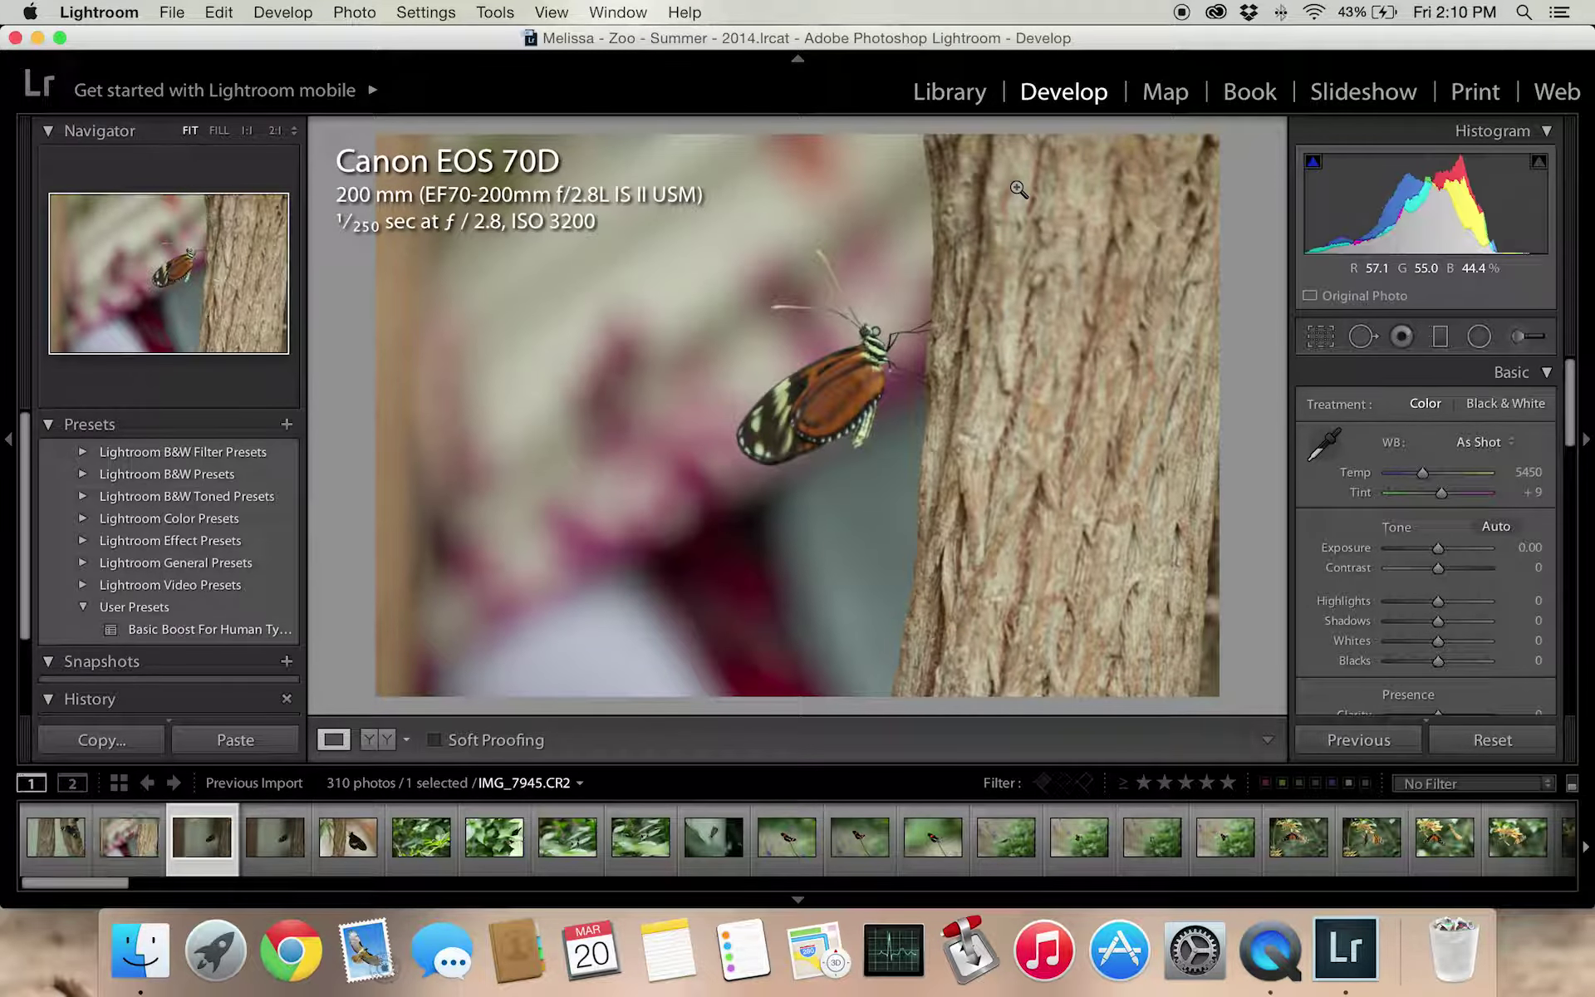
{"action": "key", "text": "Right"}
{"action": "key", "text": "Right"}
{"action": "key", "text": "Right"}
{"action": "key", "text": "Right"}
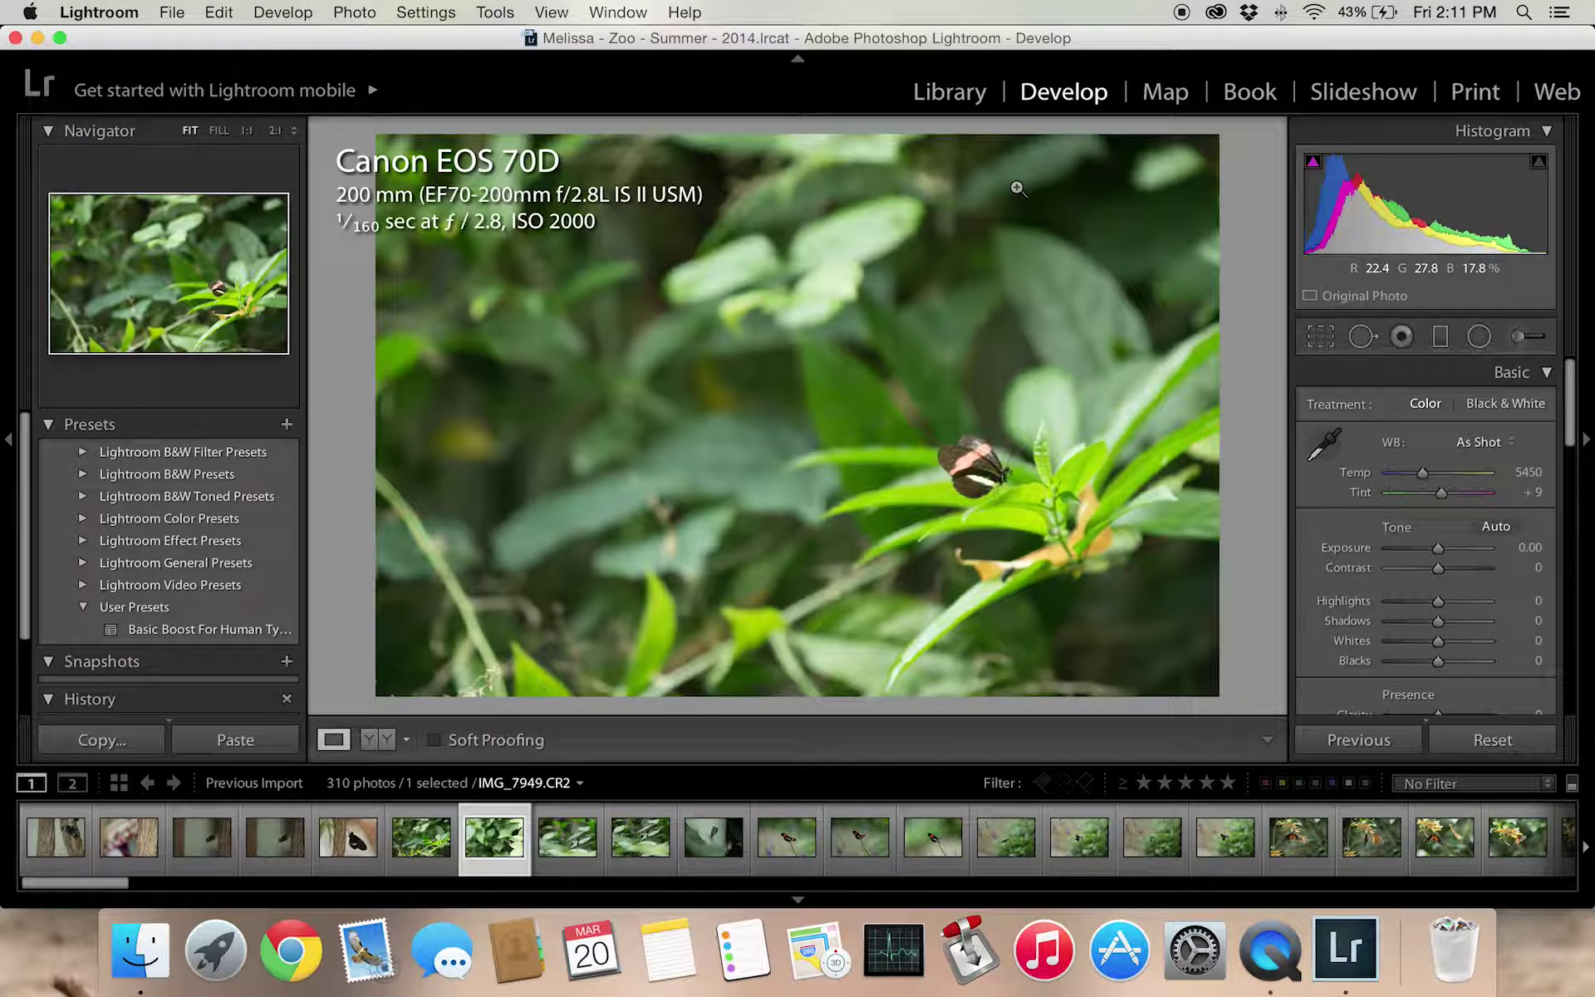
{"action": "key", "text": "Right"}
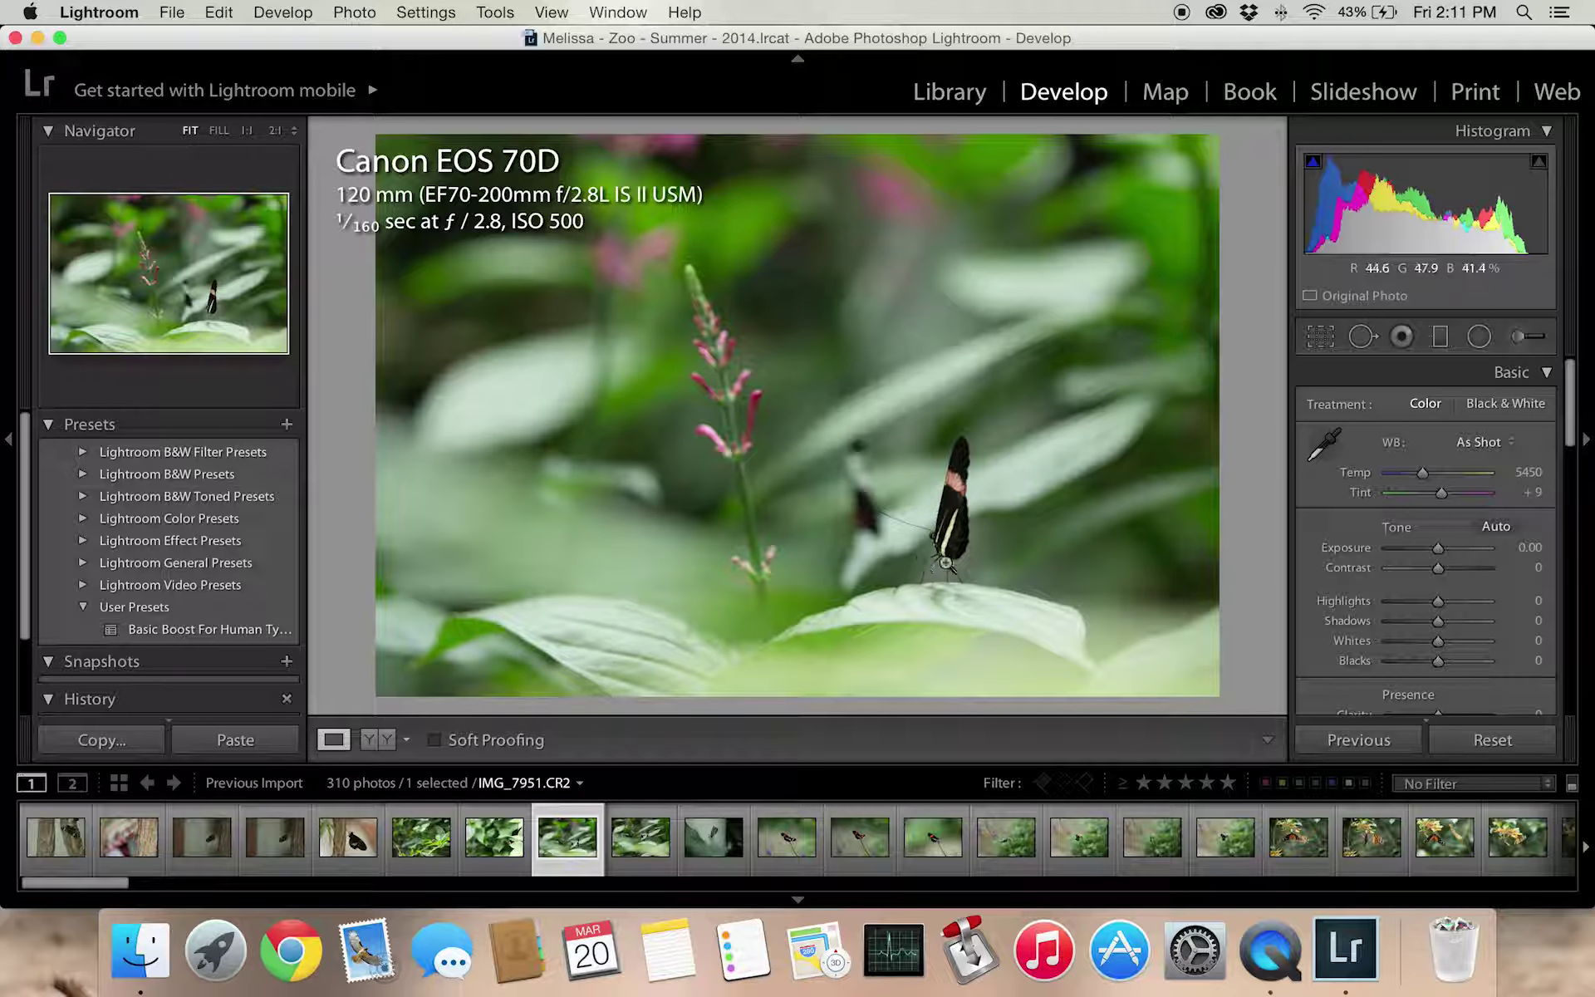
{"action": "left_click", "coordinate": [922, 562]}
{"action": "left_click", "coordinate": [918, 550]}
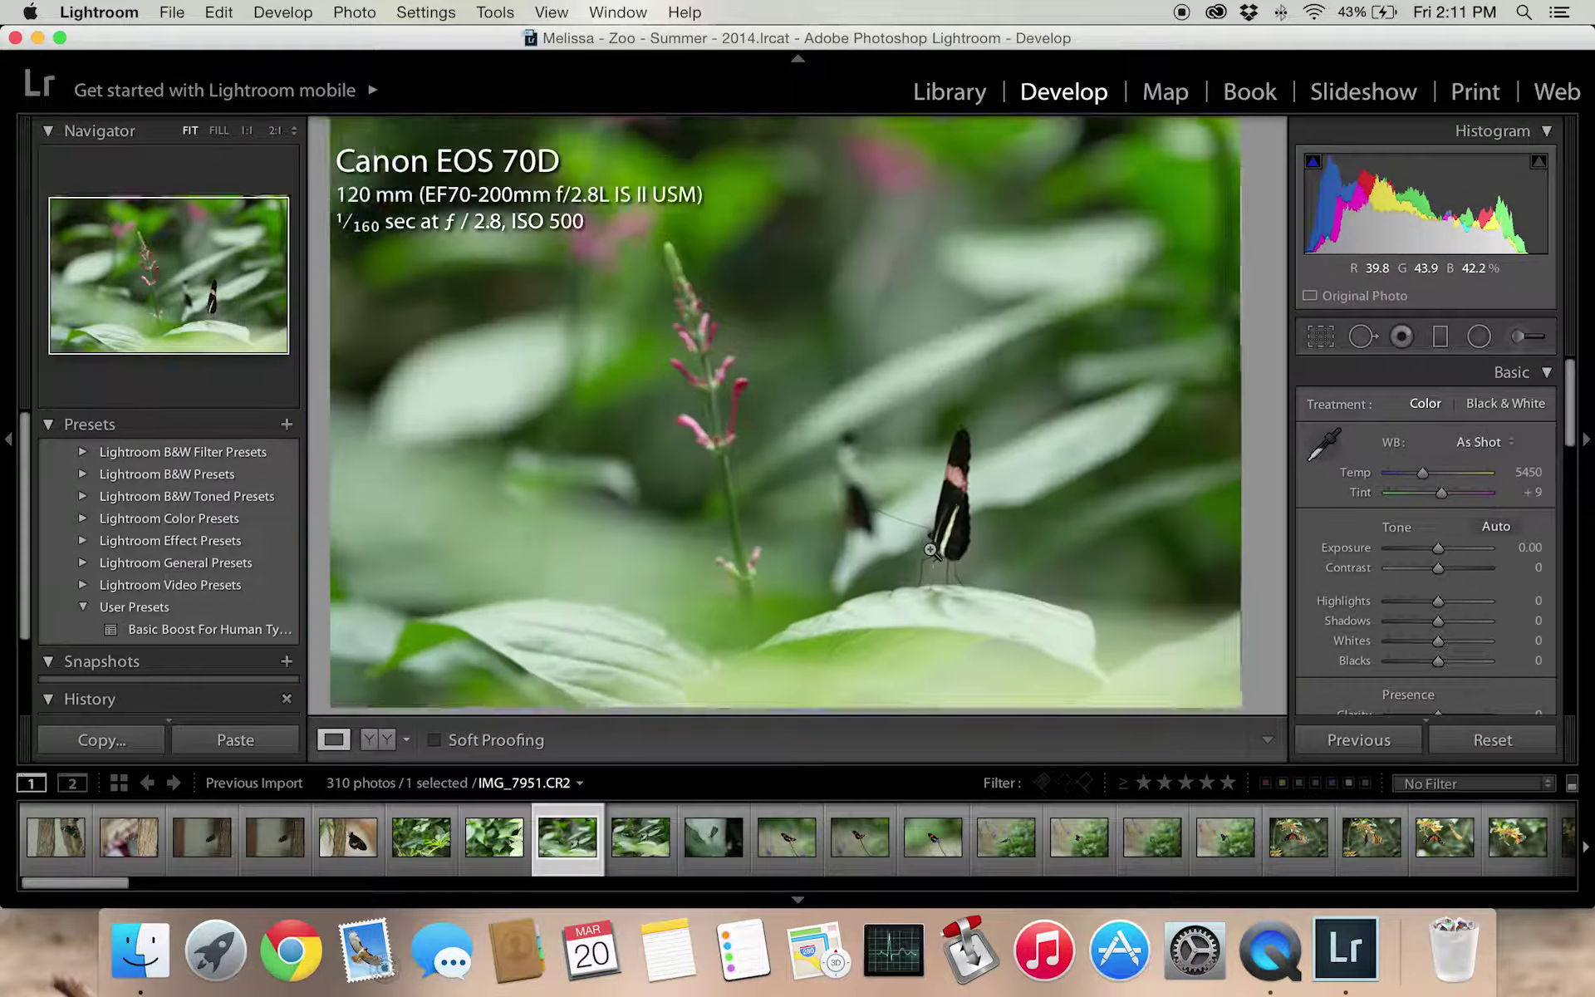
- Step forward five more photos to the butterfly shot IMG_7973.CR2
{"action": "key", "text": "Right"}
{"action": "key", "text": "Right"}
{"action": "key", "text": "Right"}
{"action": "key", "text": "Right"}
{"action": "key", "text": "Right"}
{"action": "key", "text": "Right"}
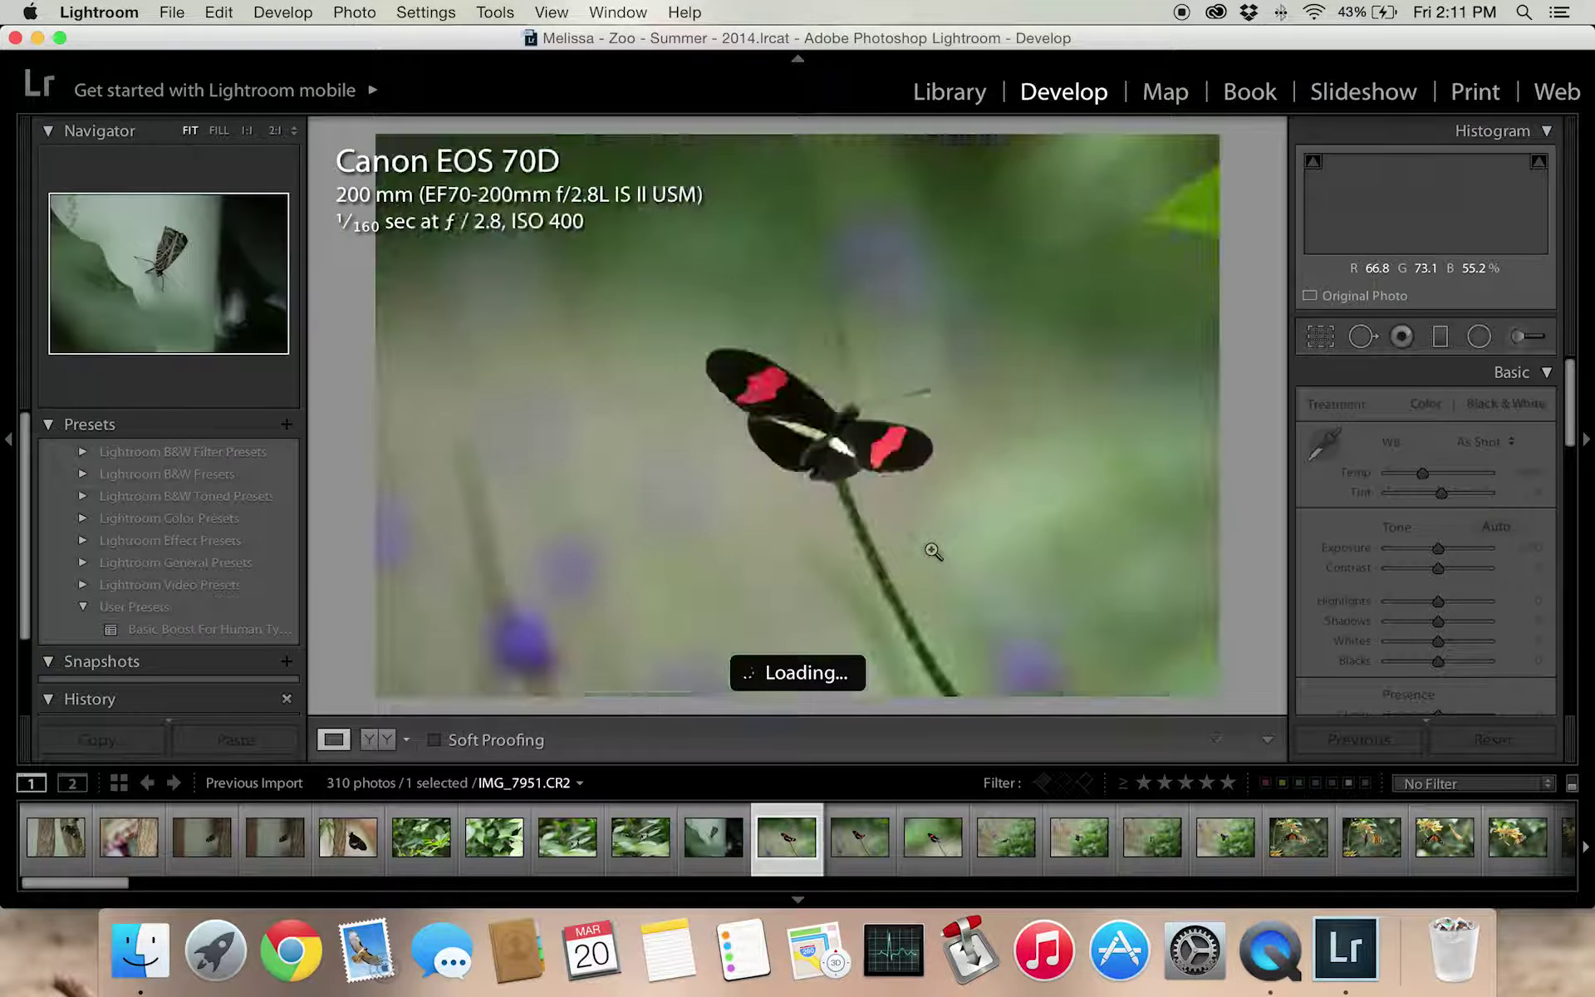
{"action": "key", "text": "Right"}
{"action": "key", "text": "Right"}
{"action": "key", "text": "Right"}
{"action": "key", "text": "Right"}
{"action": "key", "text": "Right"}
{"action": "key", "text": "Right"}
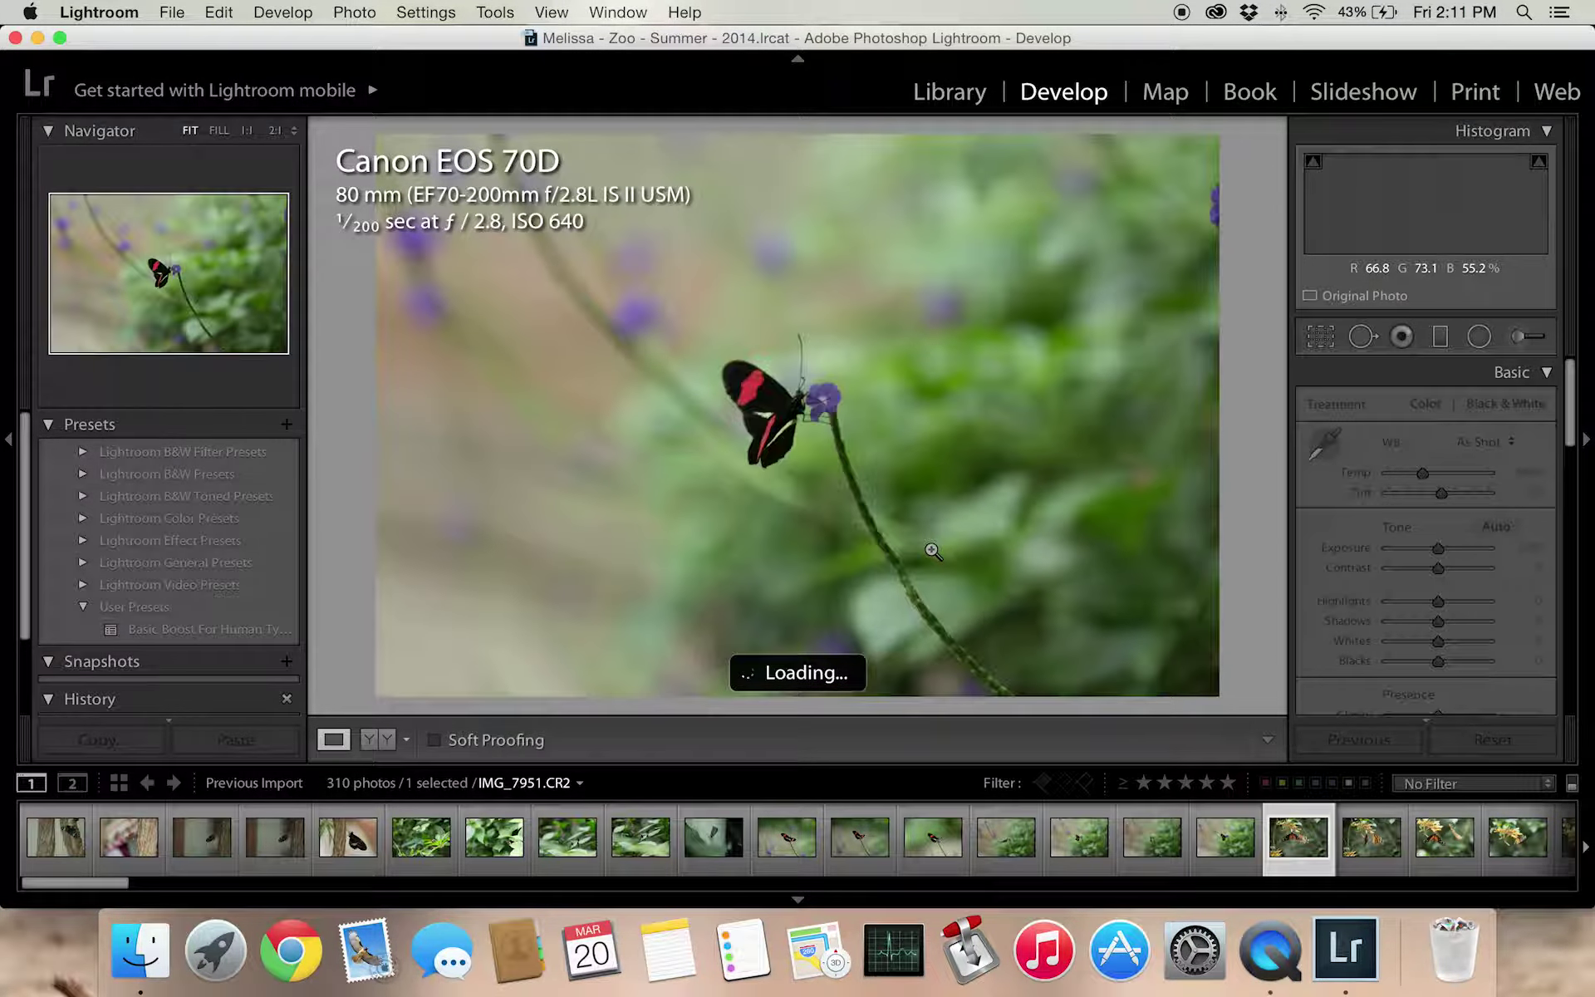
{"action": "key", "text": "Right"}
{"action": "key", "text": "Right"}
{"action": "key", "text": "Right"}
{"action": "key", "text": "Right"}
{"action": "key", "text": "Right"}
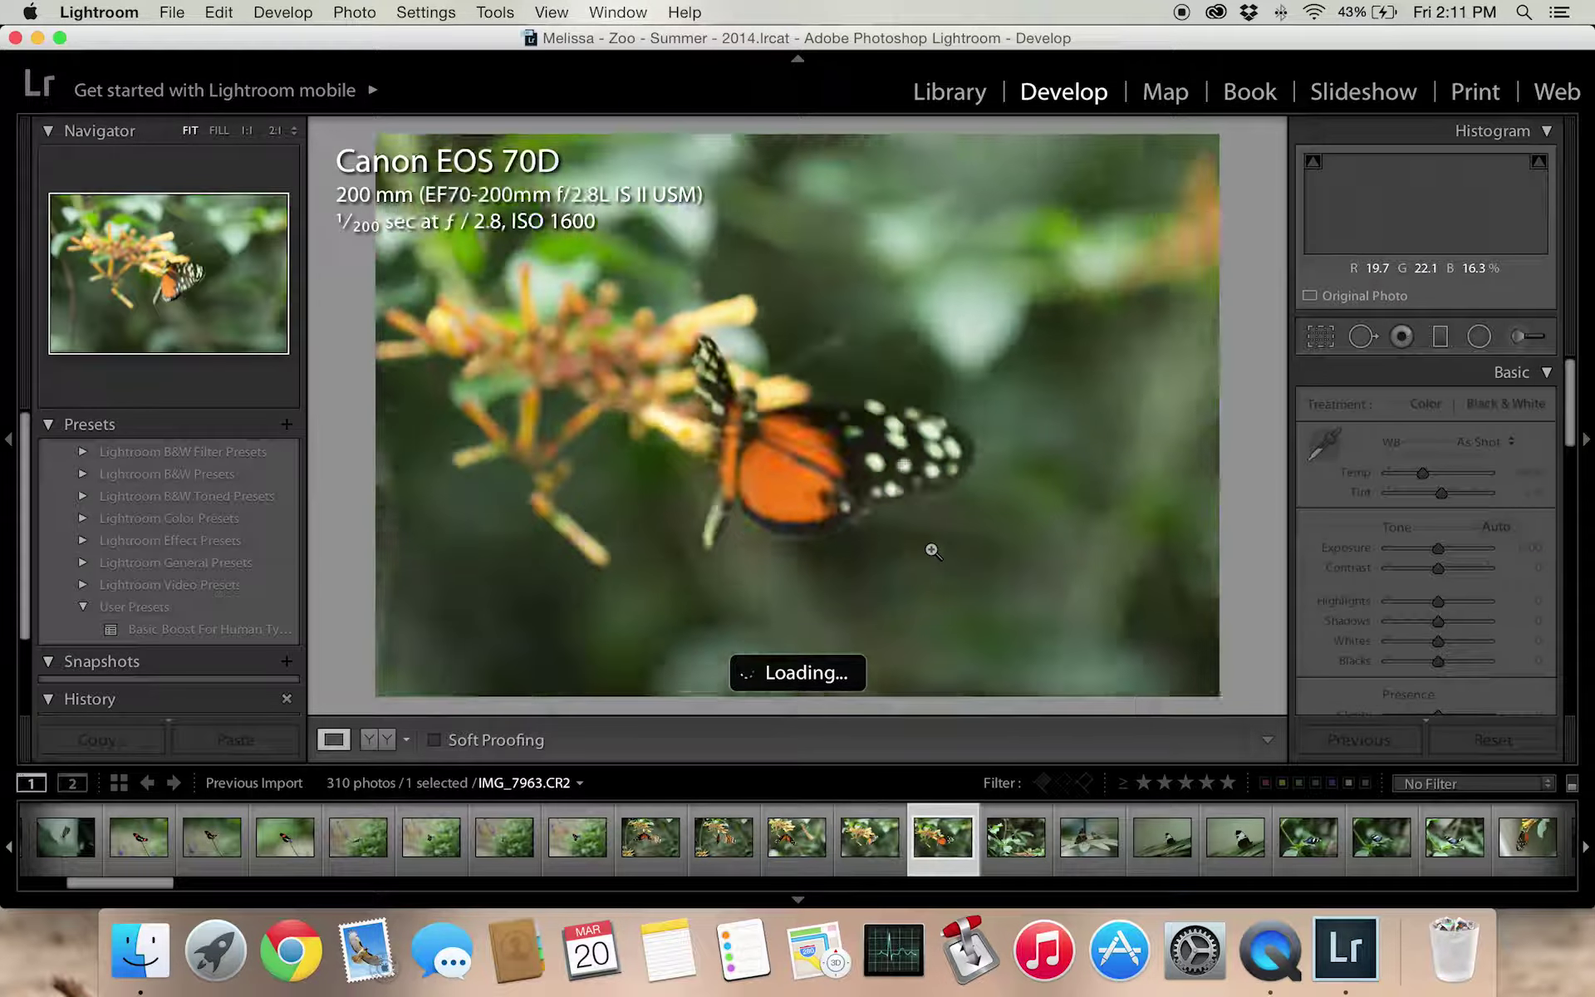
{"action": "key", "text": "Right"}
{"action": "key", "text": "Right"}
{"action": "key", "text": "Right"}
{"action": "key", "text": "Right"}
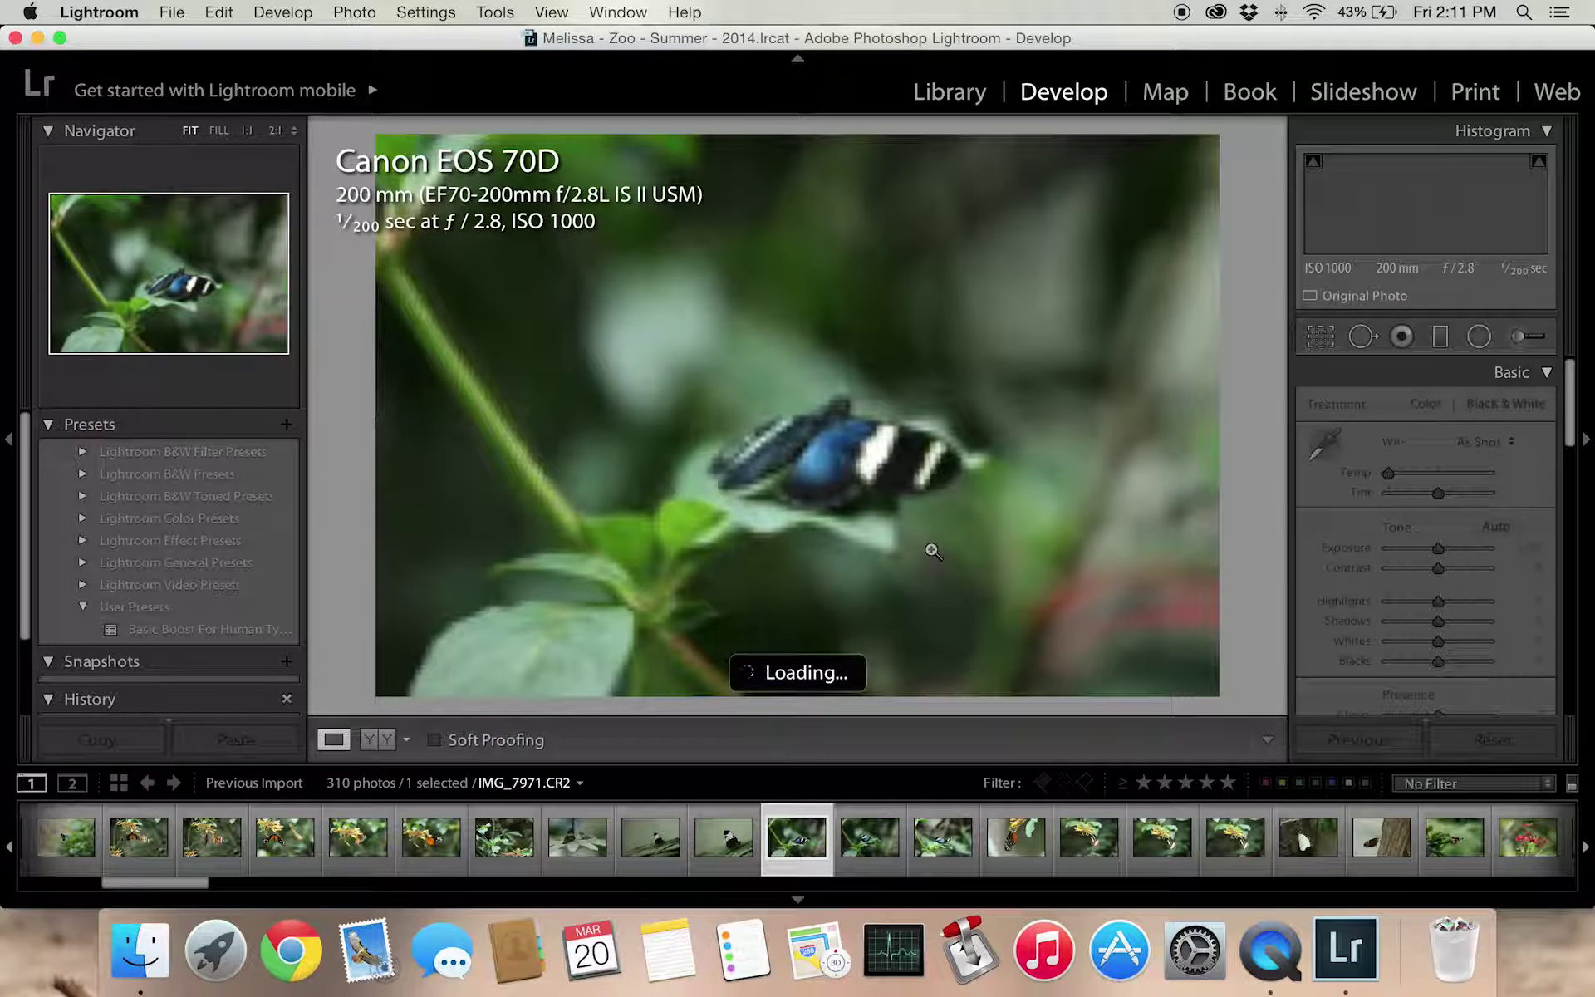
{"action": "key", "text": "Right"}
{"action": "key", "text": "Right"}
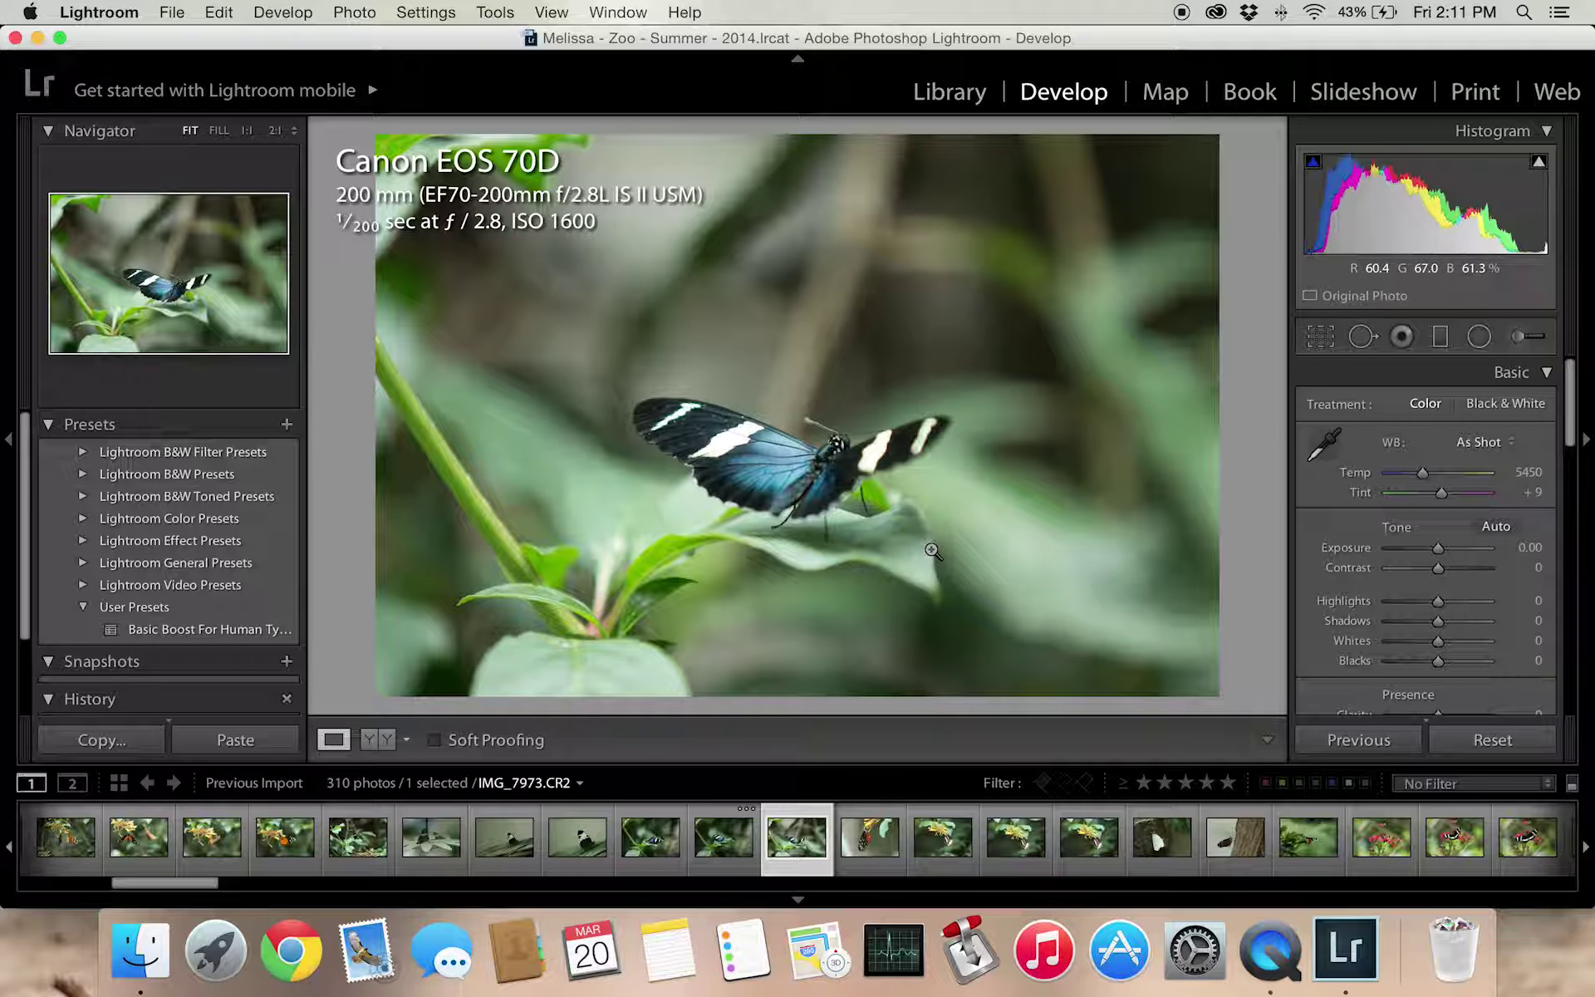
- Select all 310 photos and open Export with a subfolder named 'Zoo'
{"action": "key", "text": "super+a"}
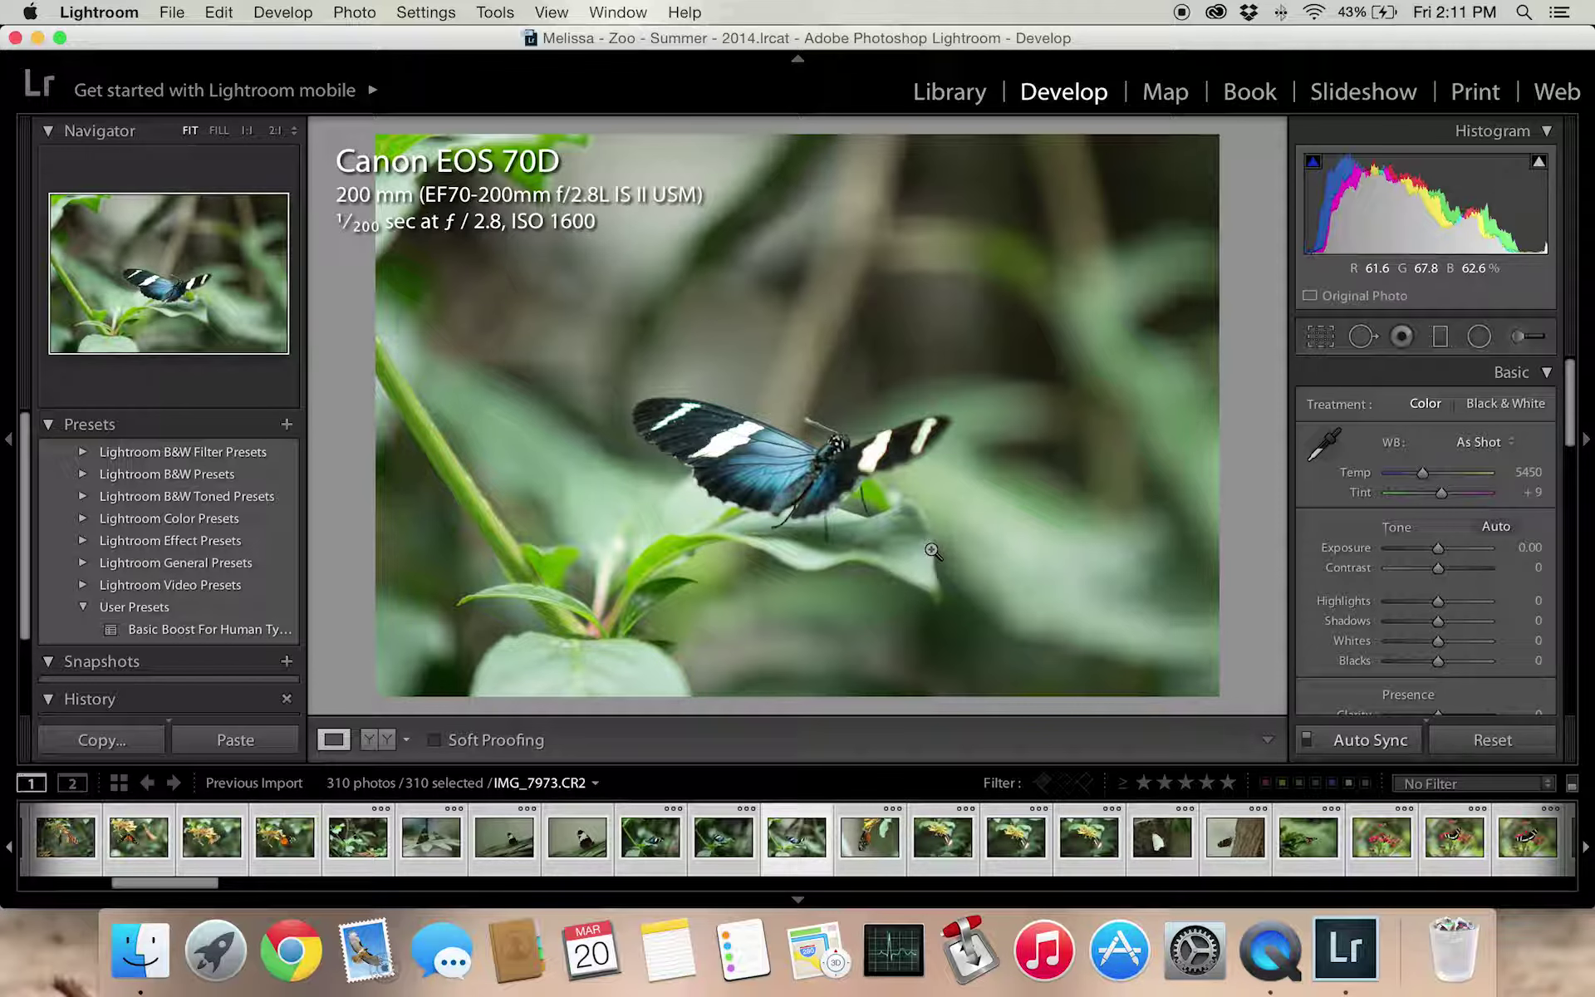
{"action": "right_click", "coordinate": [797, 847]}
{"action": "mouse_move", "coordinate": [922, 777]}
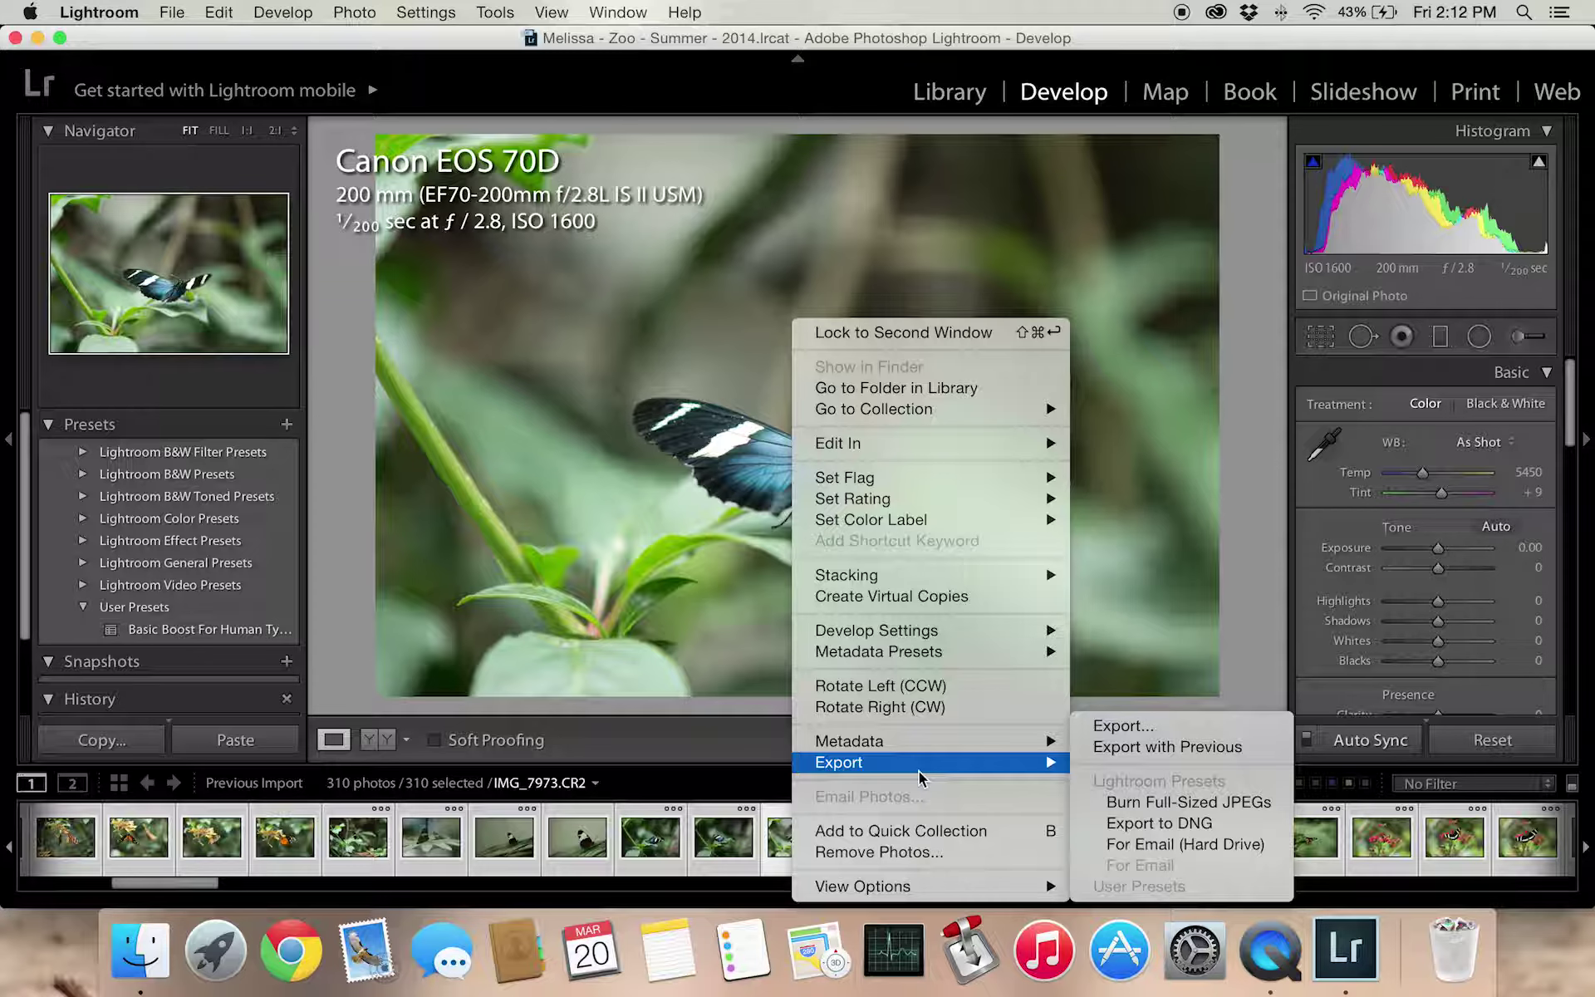
{"action": "left_click", "coordinate": [1121, 727]}
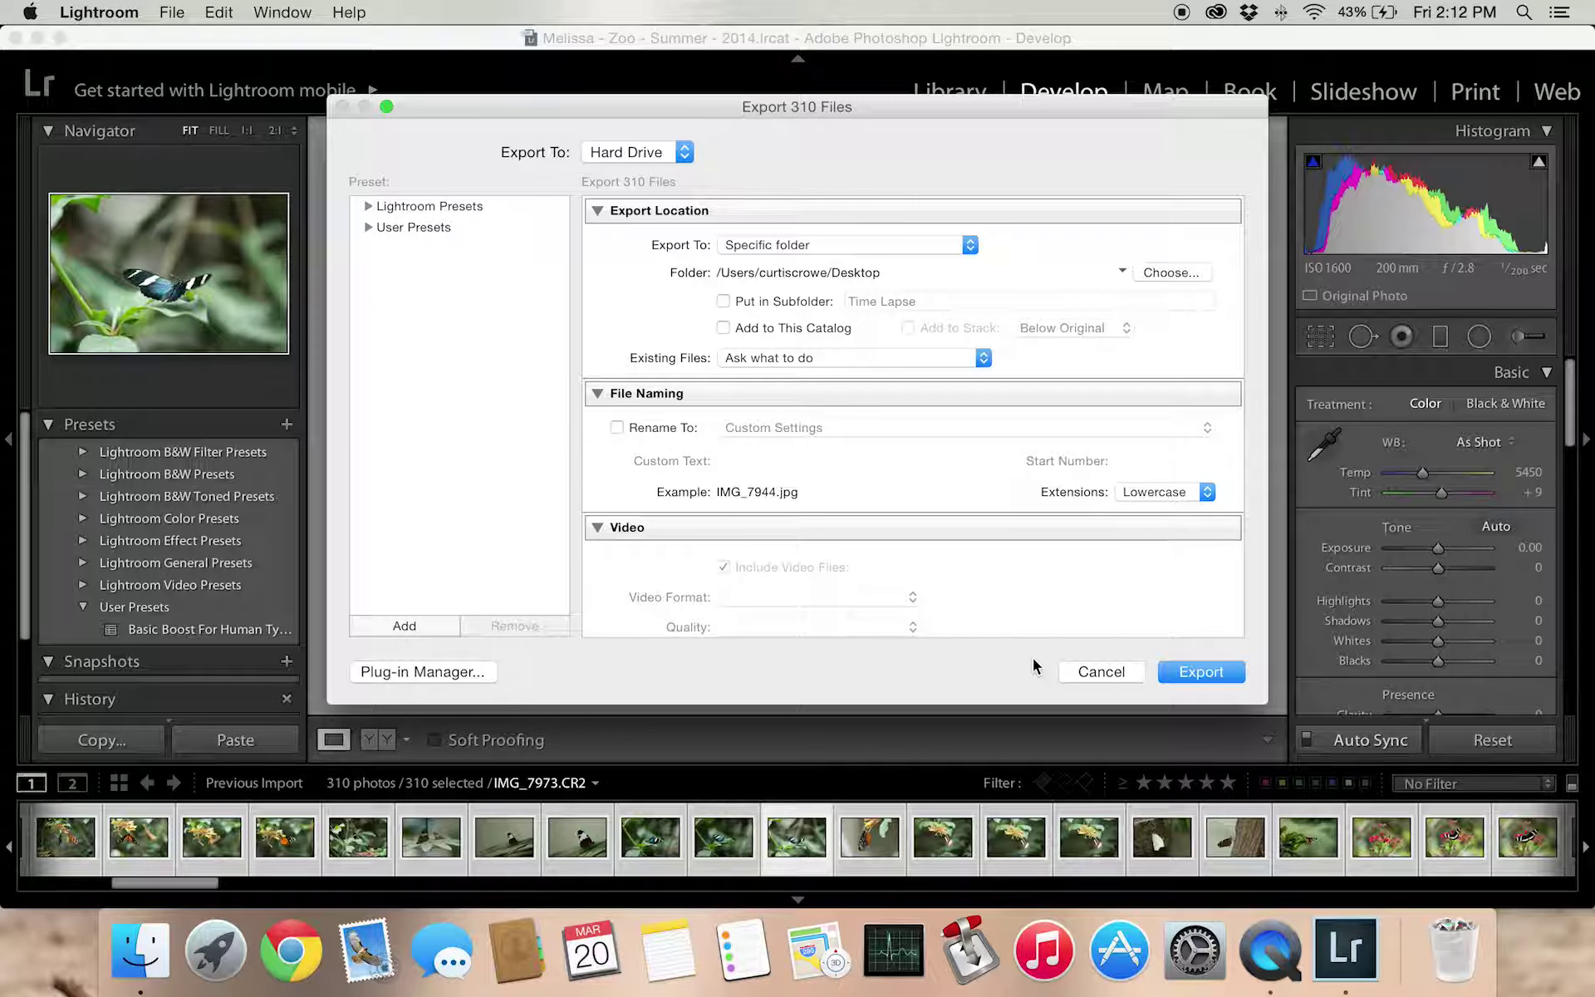
{"action": "left_click", "coordinate": [724, 301]}
{"action": "left_click", "coordinate": [999, 297]}
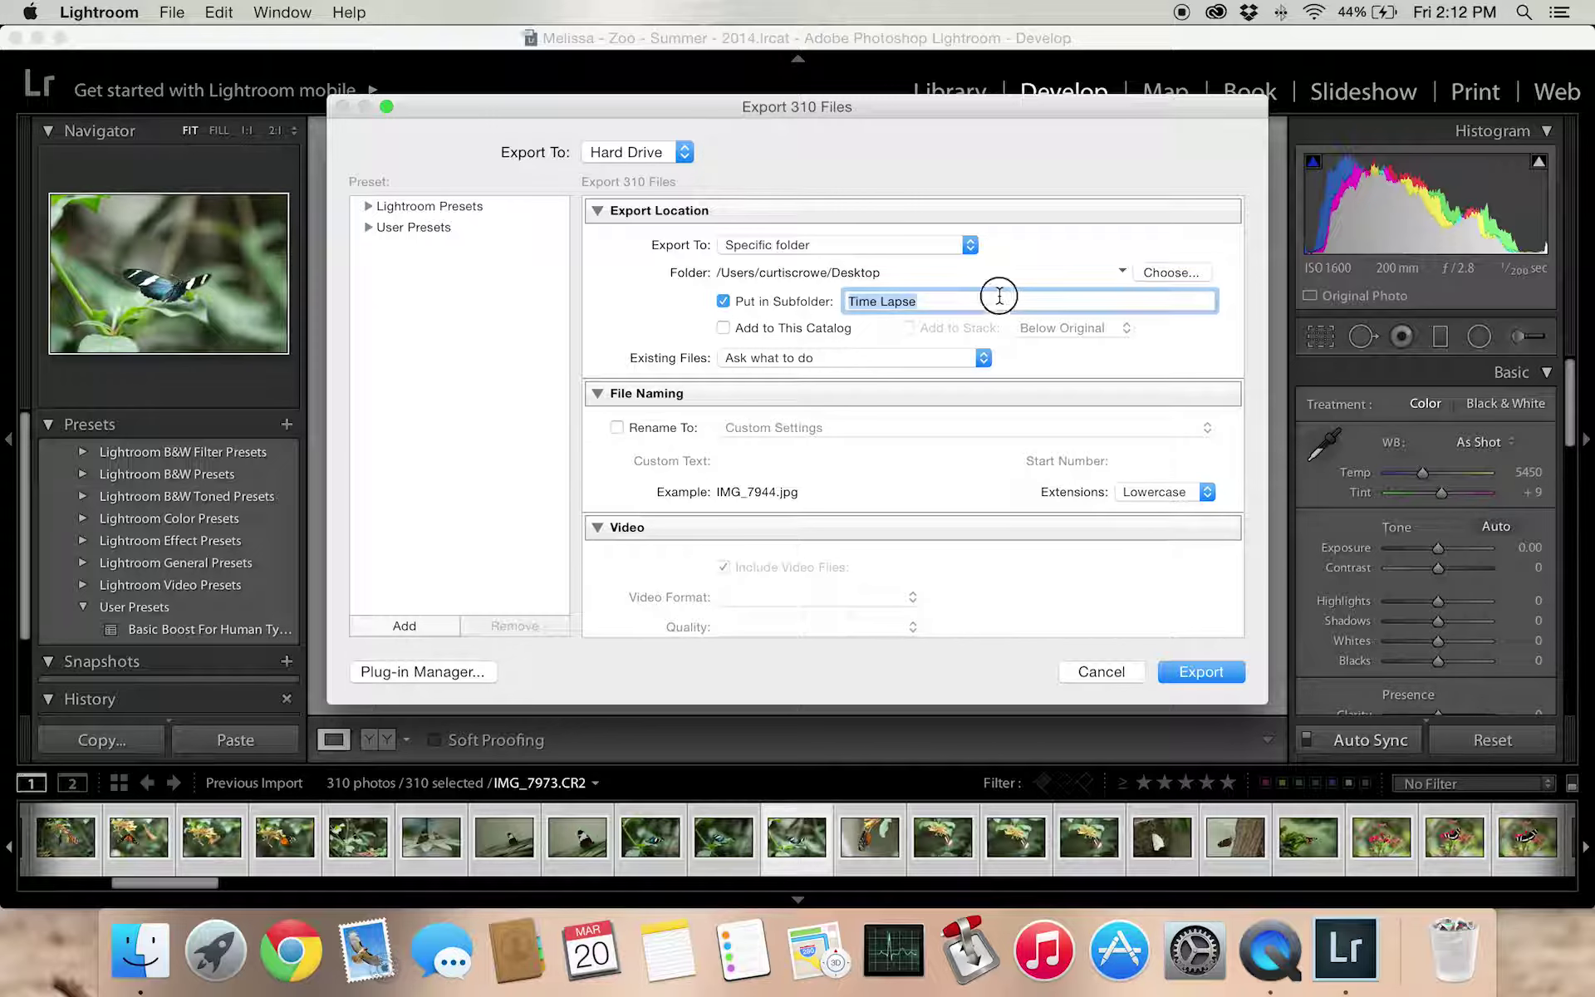
{"action": "type", "text": "Zoo"}
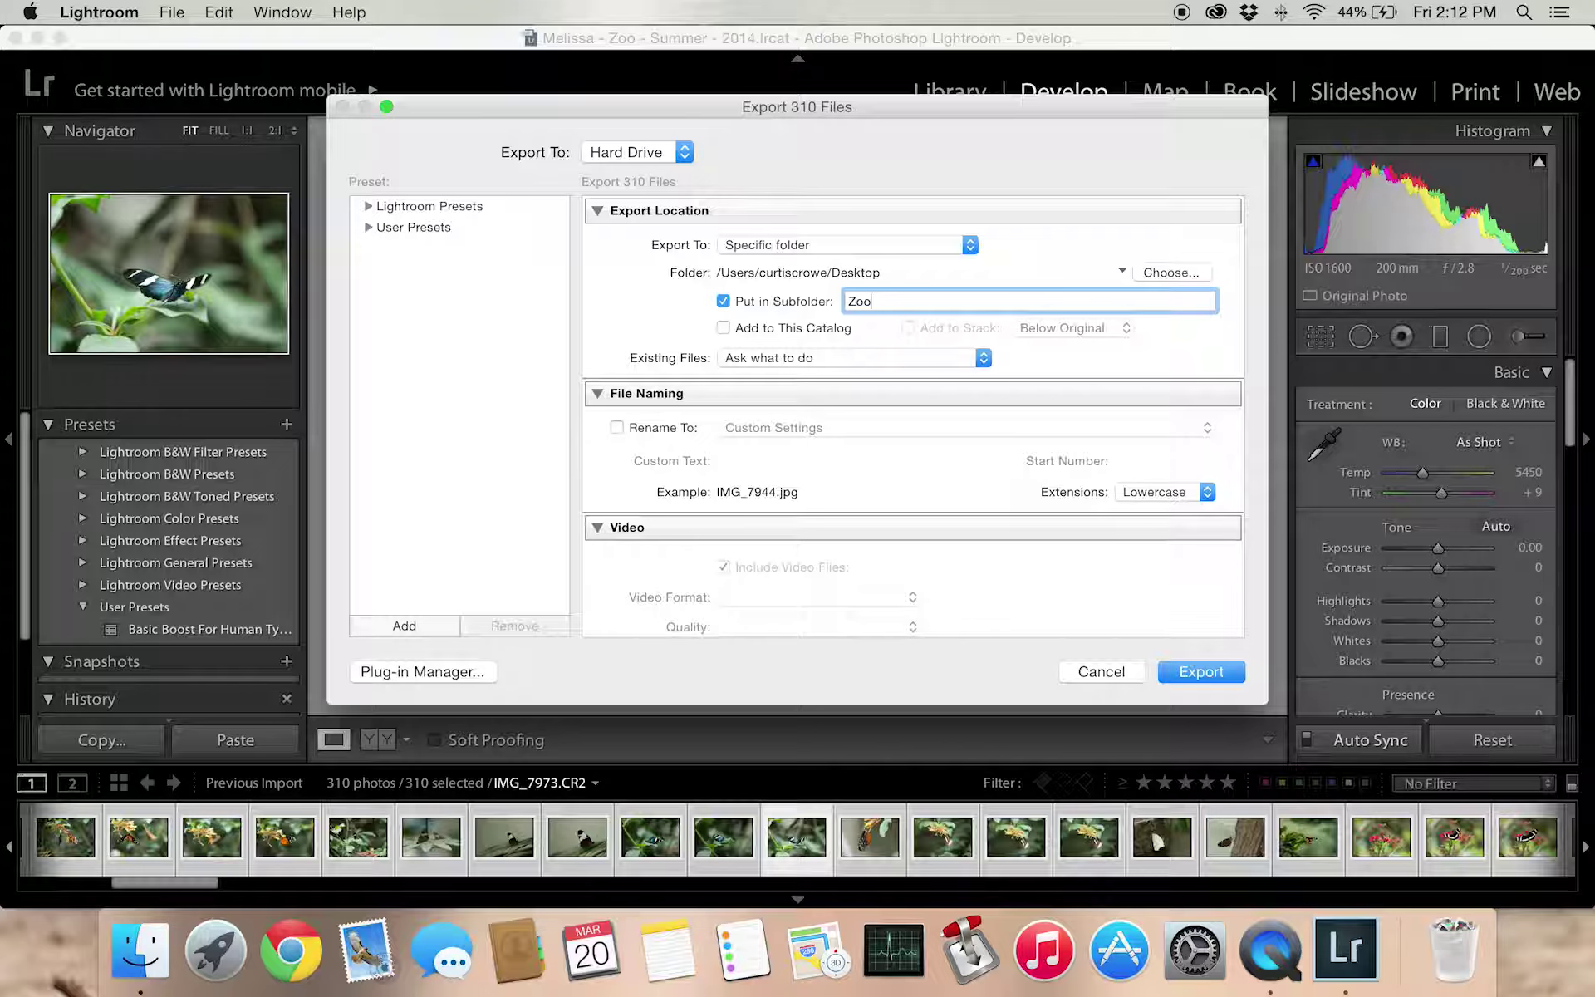
{"action": "left_click", "coordinate": [960, 387]}
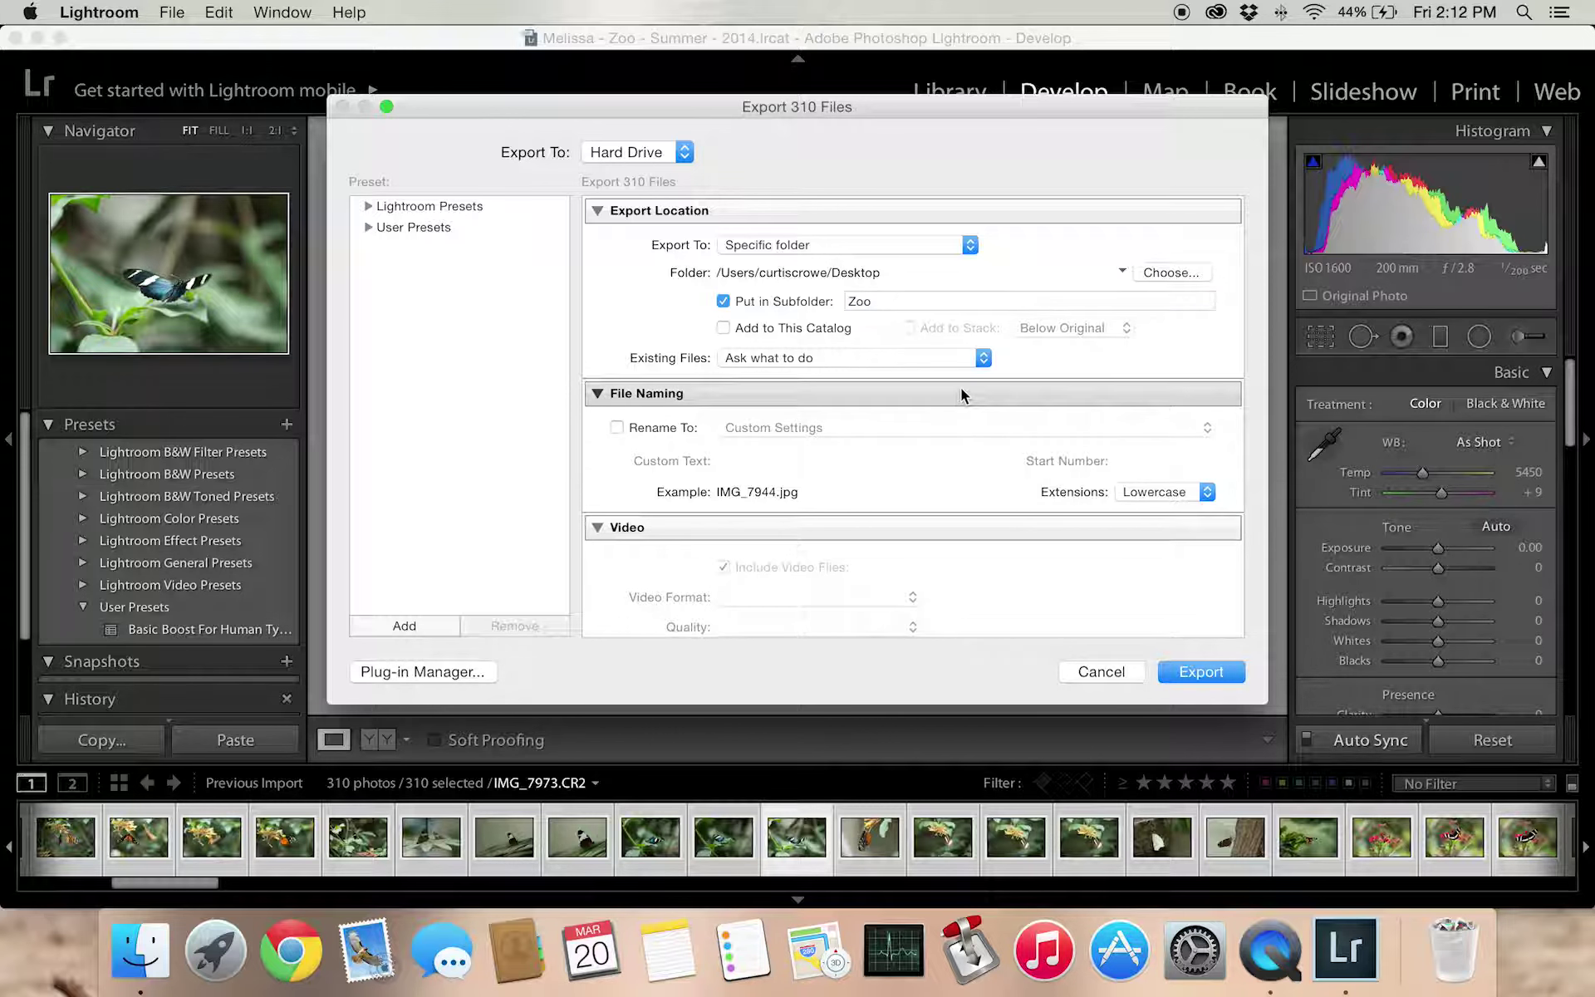
- Keep the export image format as JPEG with sRGB colour space
{"action": "scroll", "coordinate": [960, 387], "scroll_direction": "down", "scroll_amount": 3}
{"action": "scroll", "coordinate": [962, 390], "scroll_direction": "down", "scroll_amount": 4}
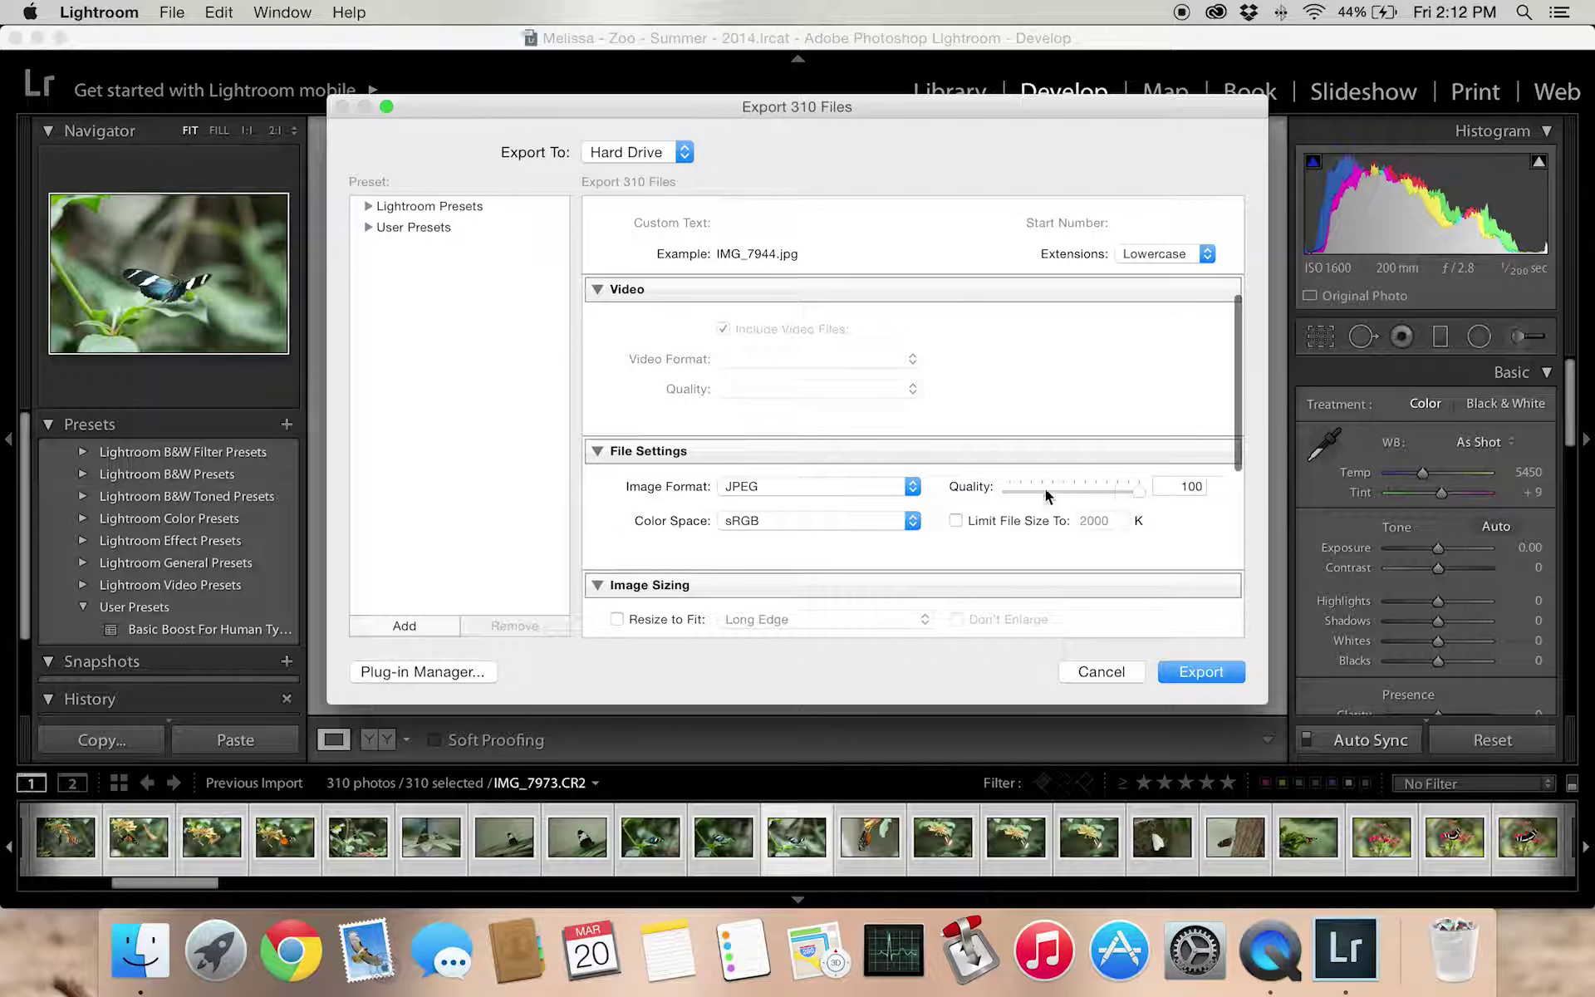
{"action": "scroll", "coordinate": [849, 378], "scroll_direction": "down", "scroll_amount": 3}
{"action": "left_click", "coordinate": [849, 374]}
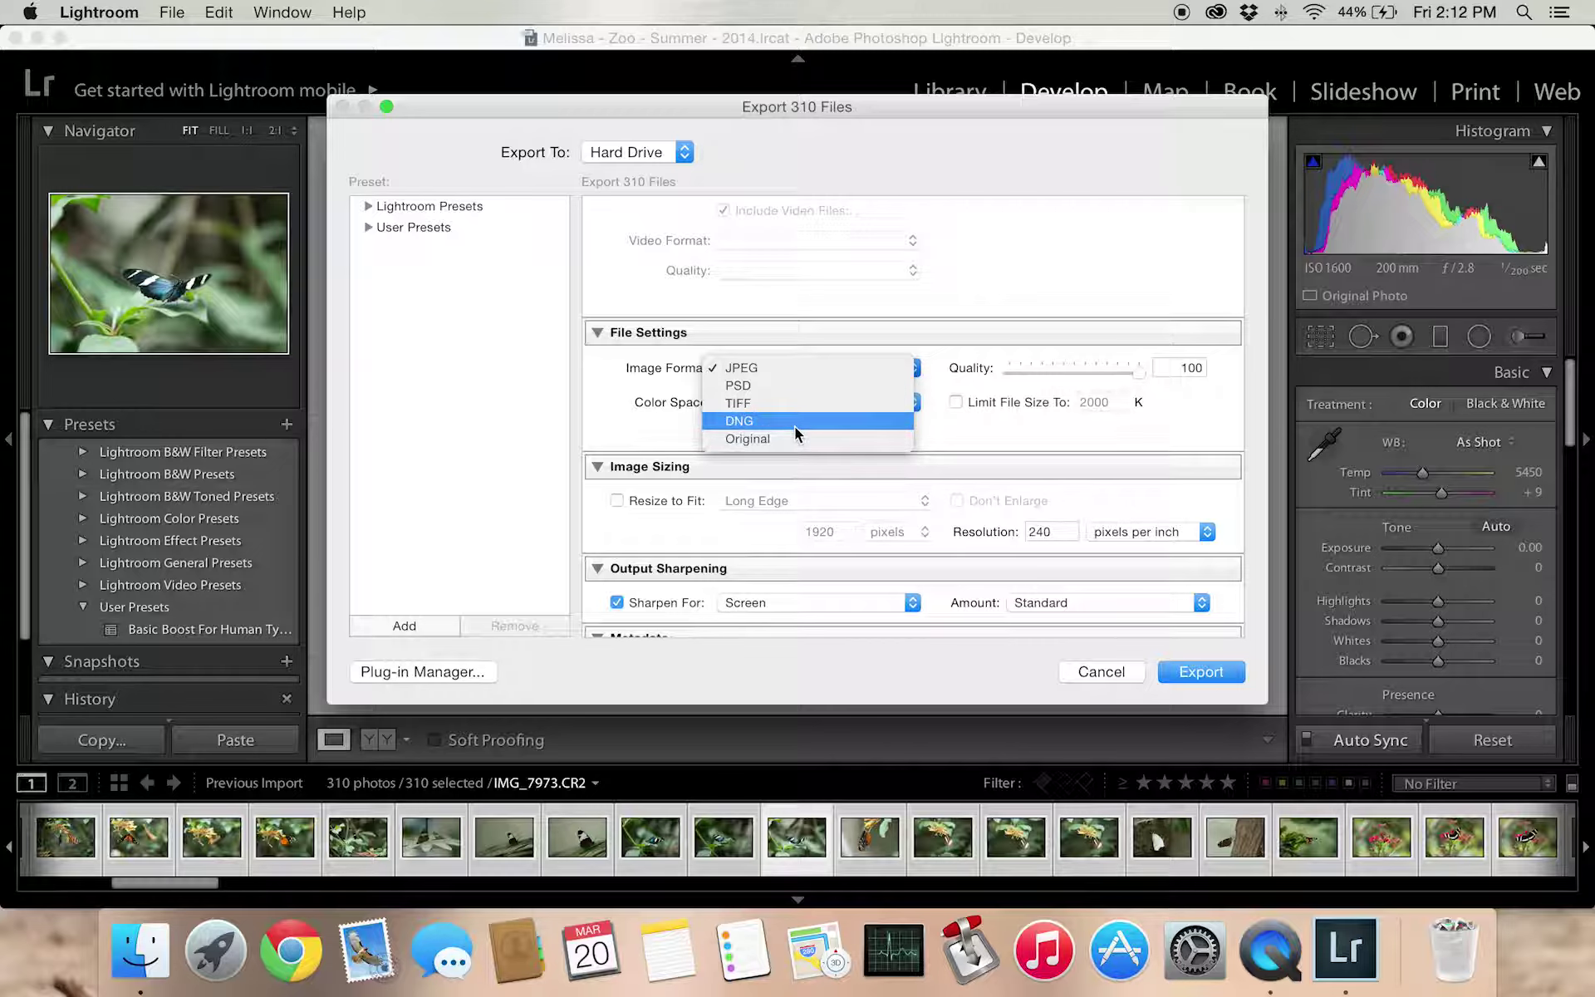
{"action": "left_click", "coordinate": [1017, 344]}
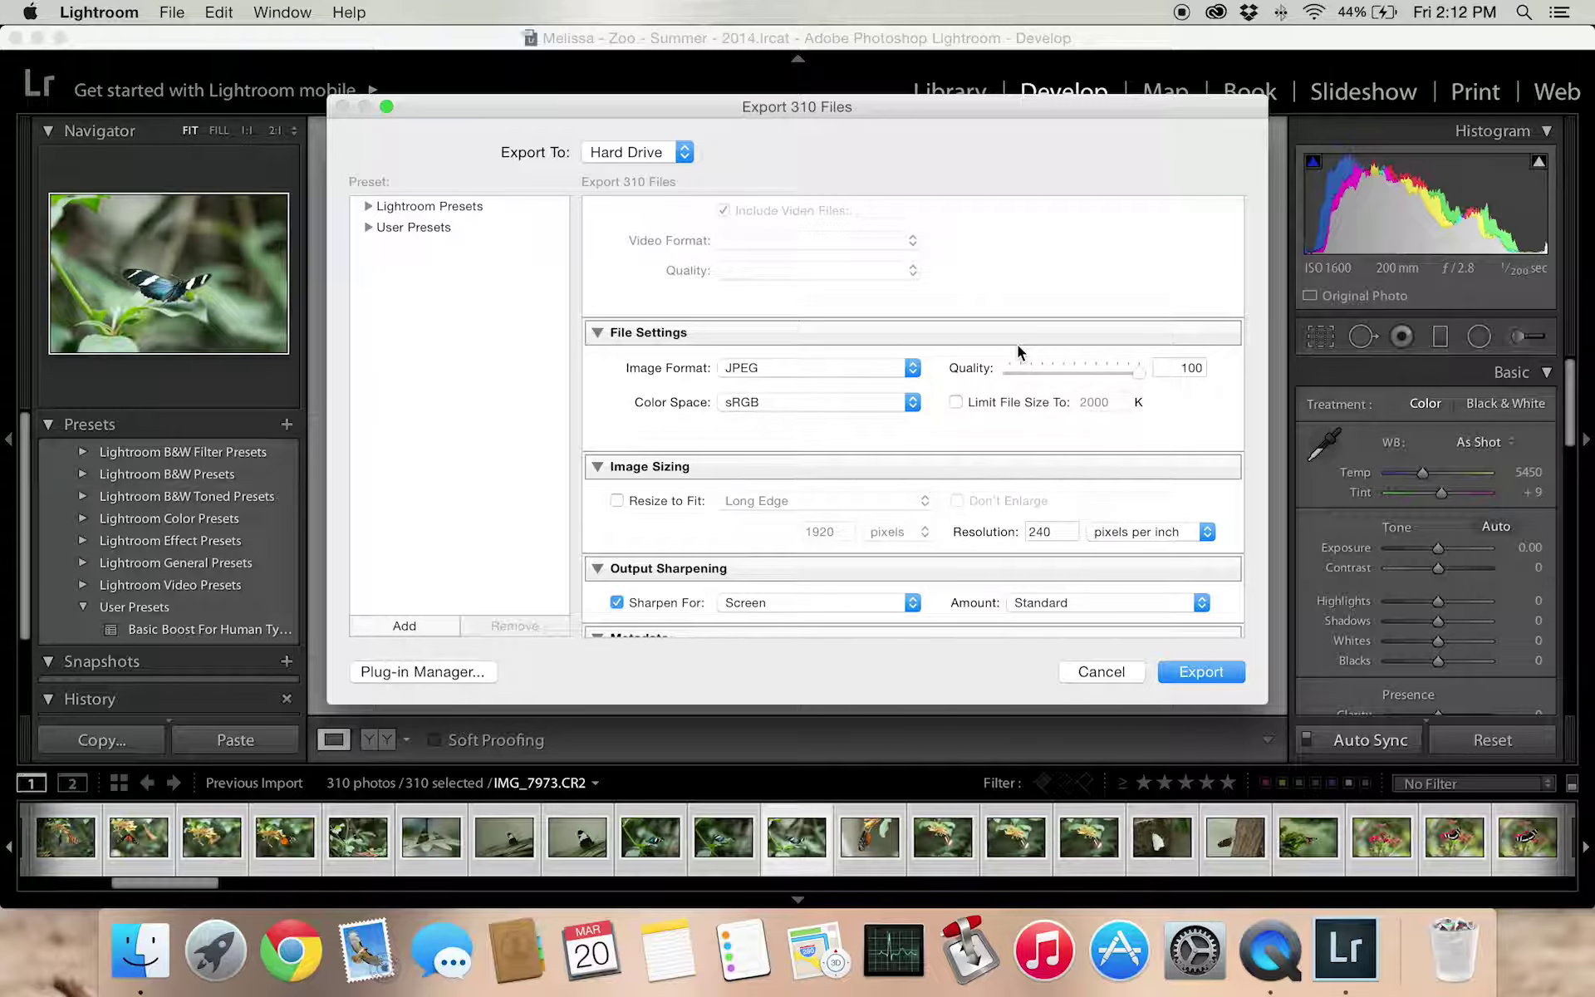
{"action": "left_click", "coordinate": [859, 406]}
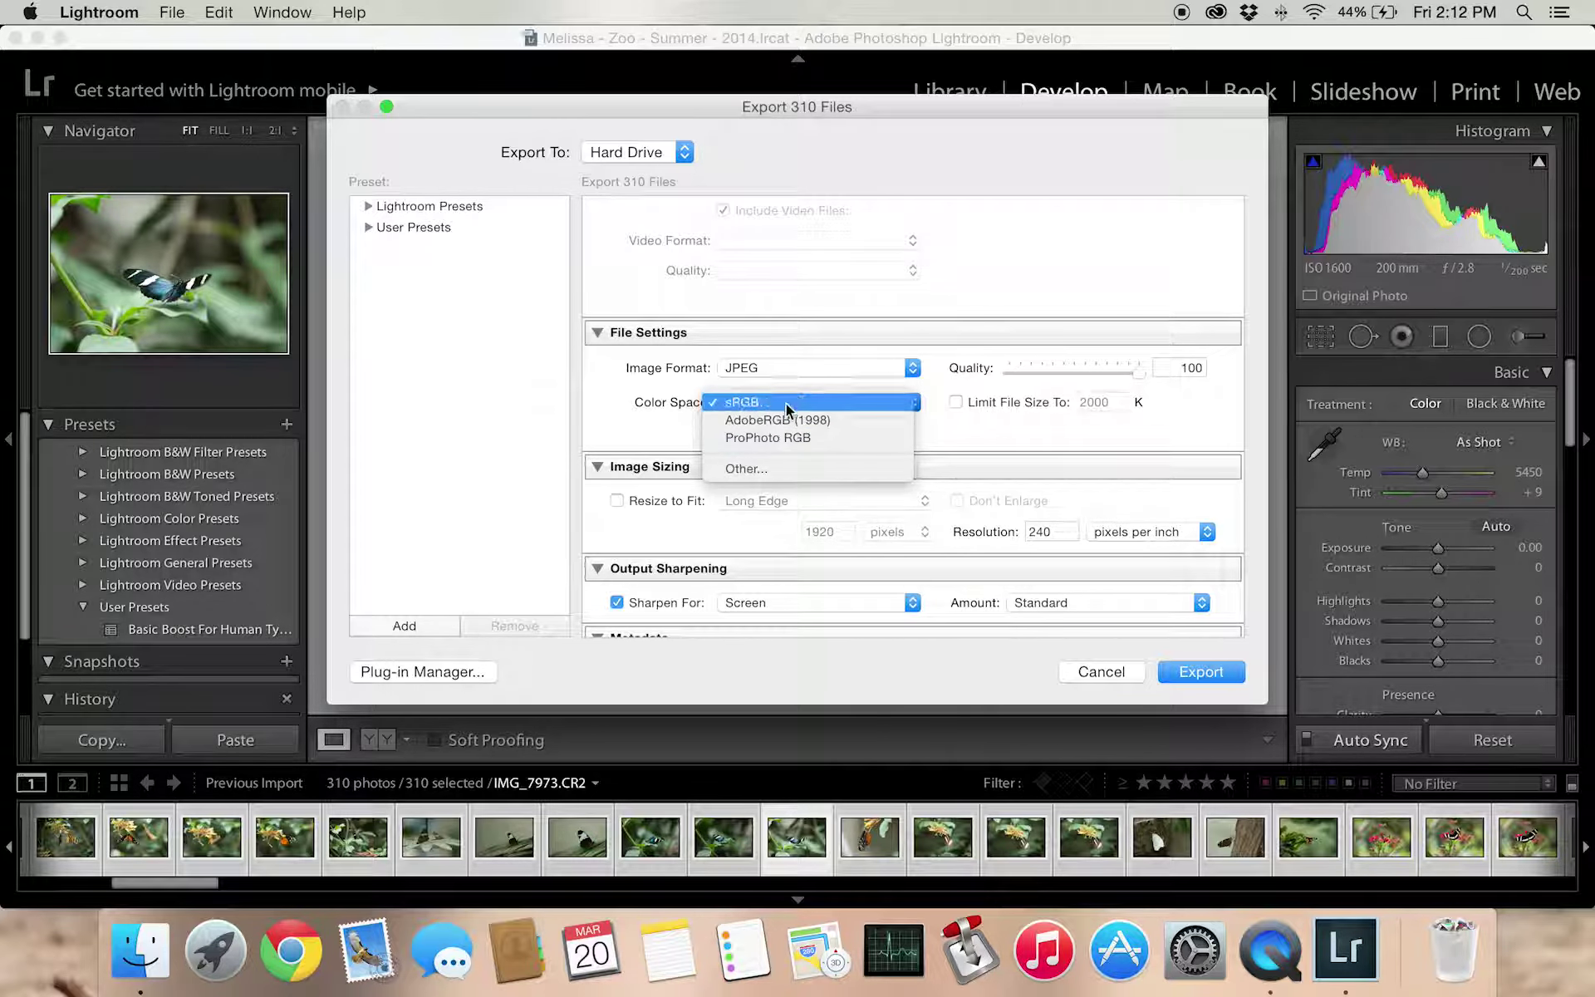
{"action": "left_click", "coordinate": [982, 465]}
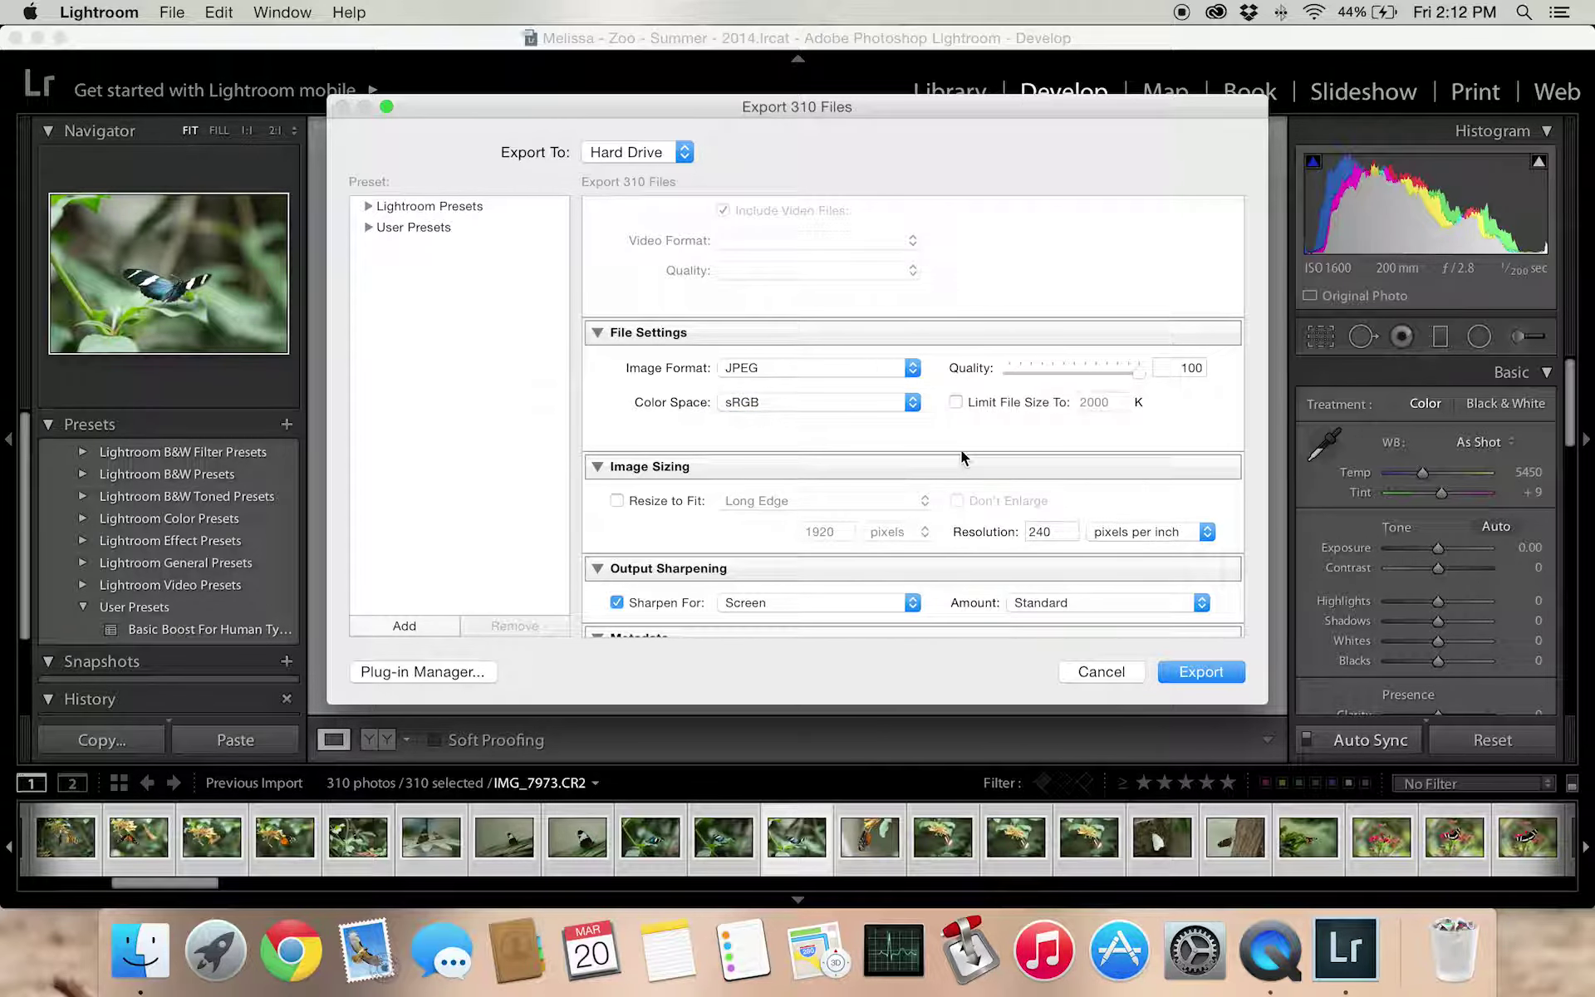
{"action": "scroll", "coordinate": [1014, 441], "scroll_direction": "down", "scroll_amount": 3}
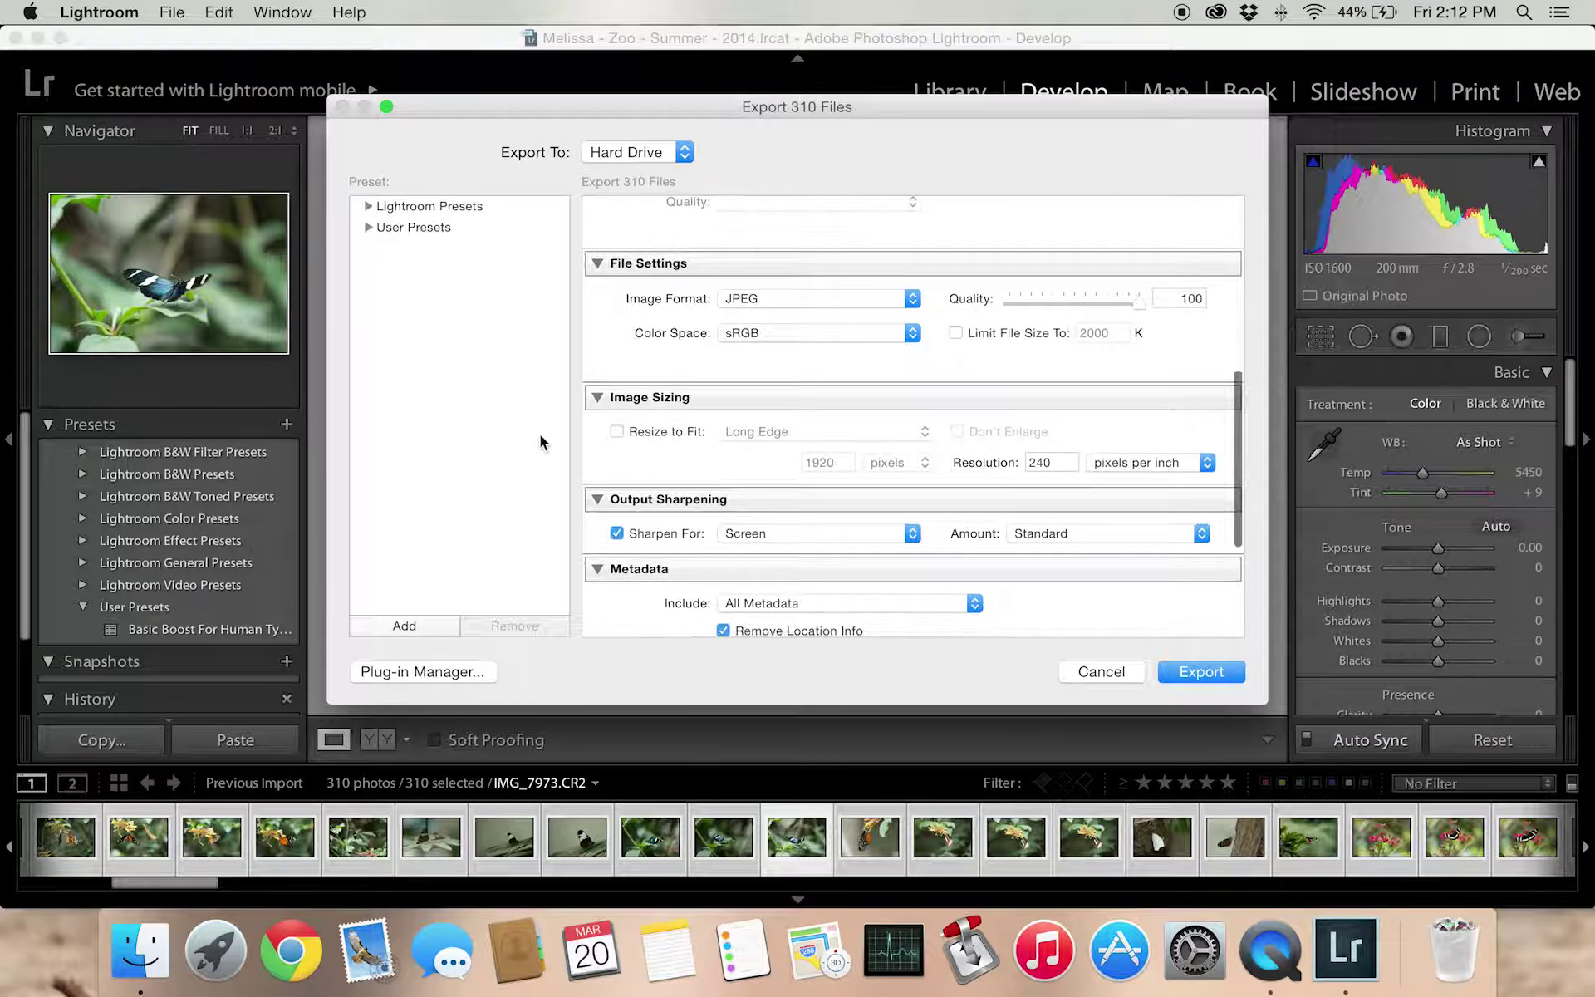
{"action": "left_click", "coordinate": [617, 430]}
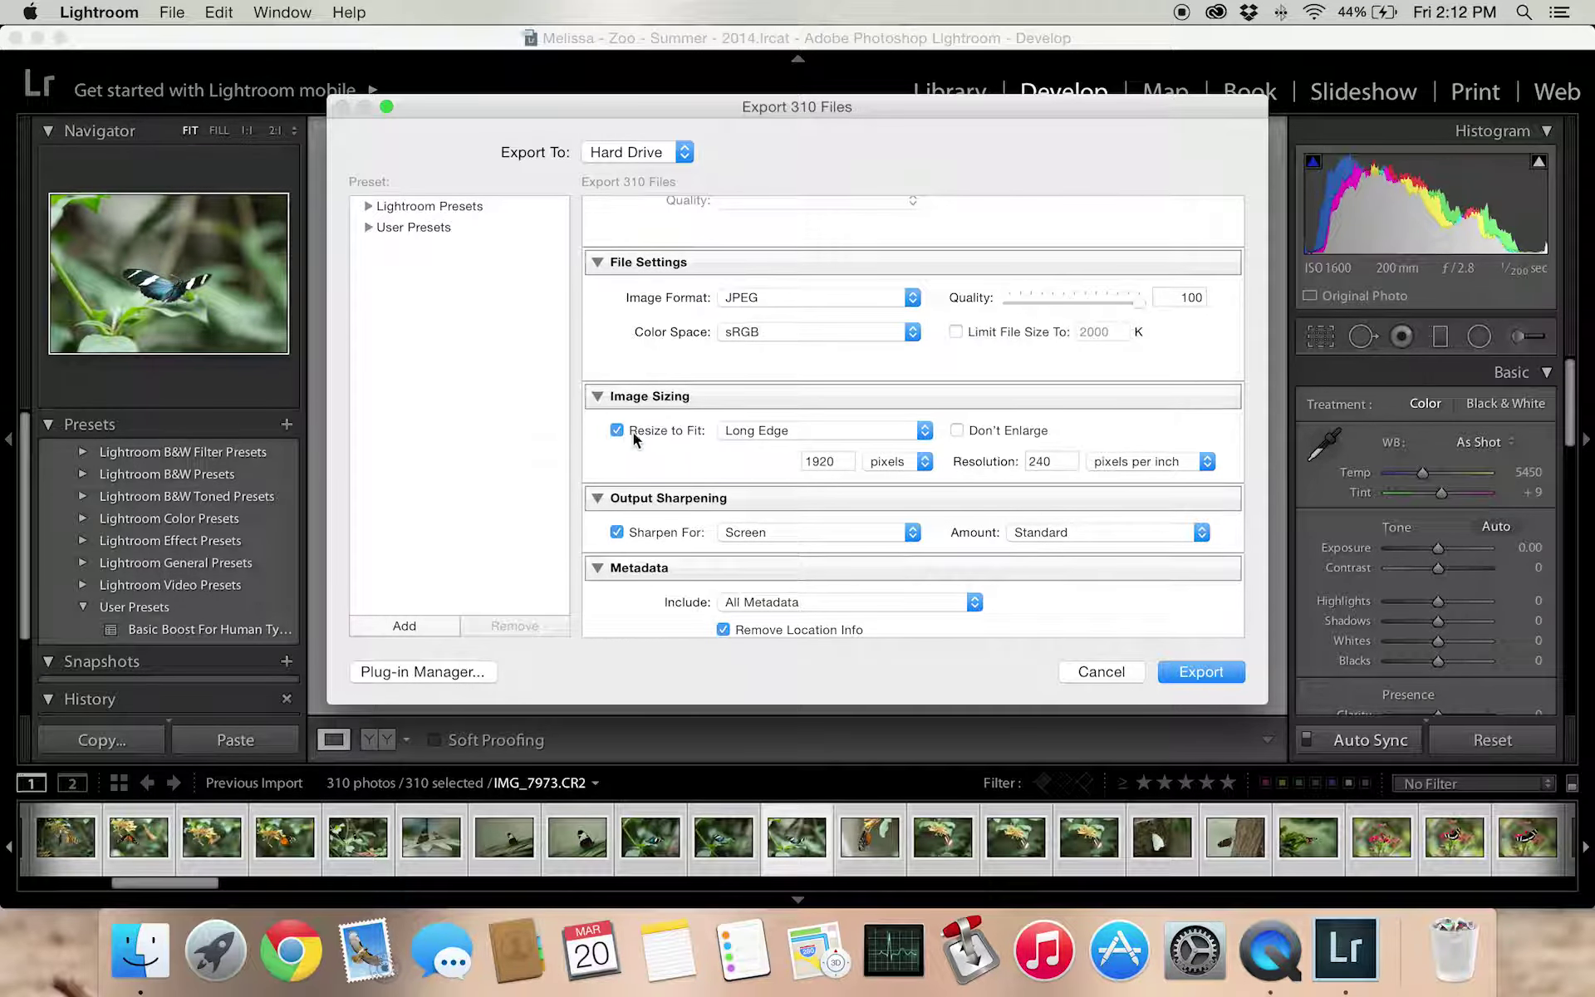
{"action": "left_click", "coordinate": [859, 439]}
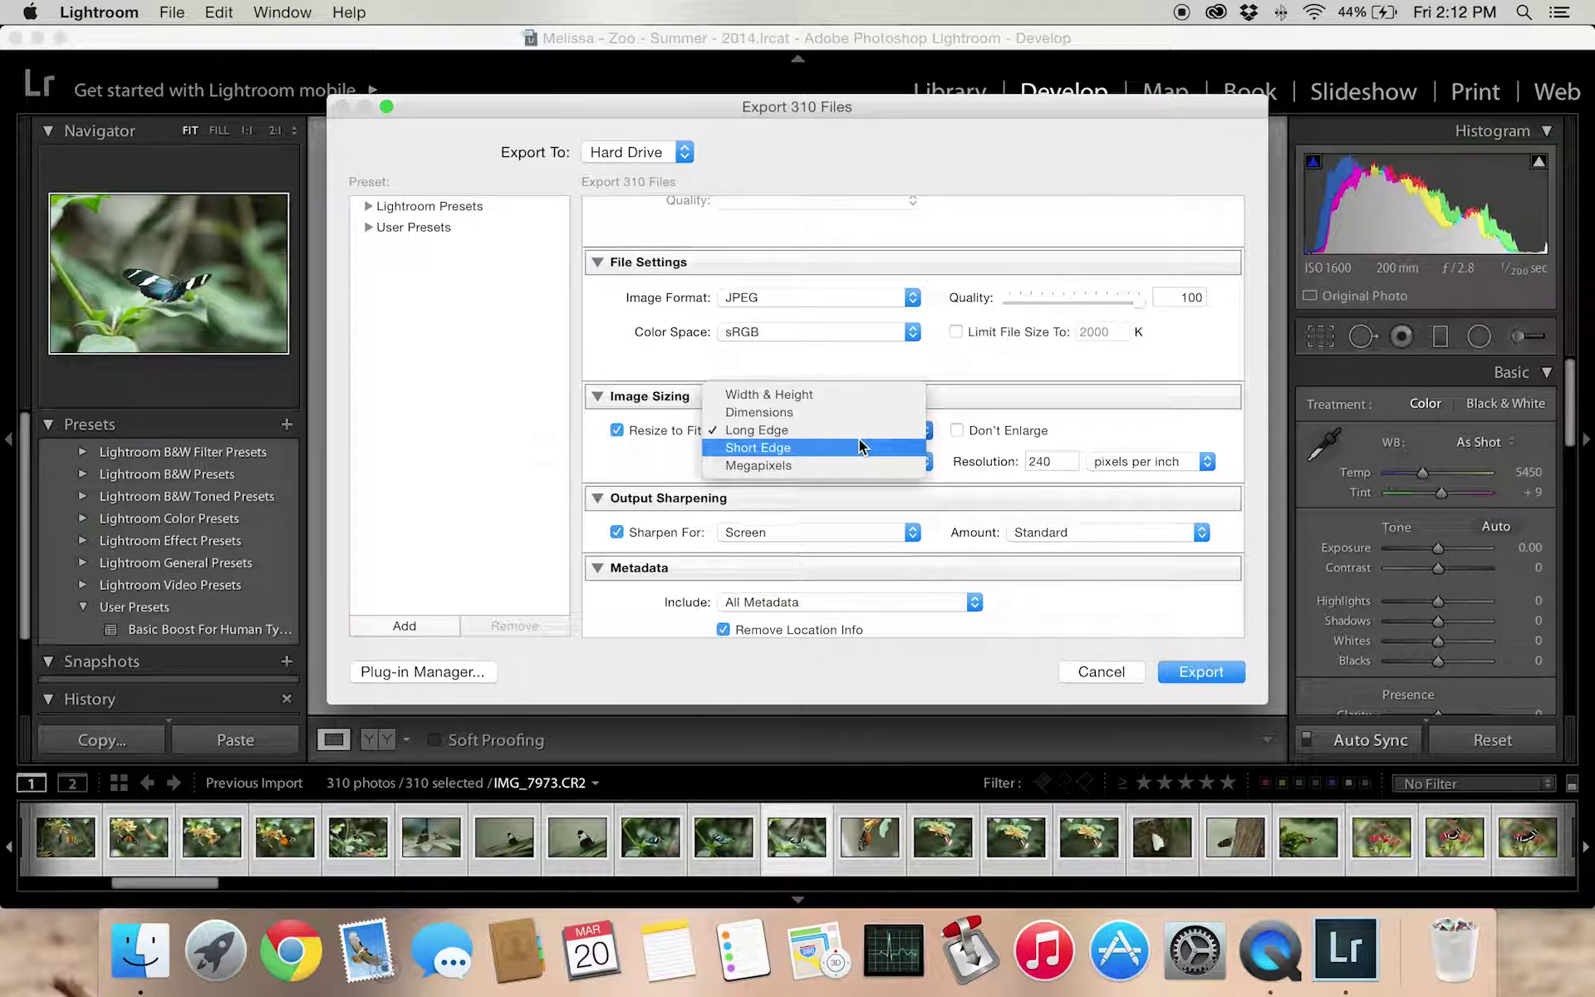
{"action": "left_click", "coordinate": [782, 467]}
{"action": "left_click", "coordinate": [800, 428]}
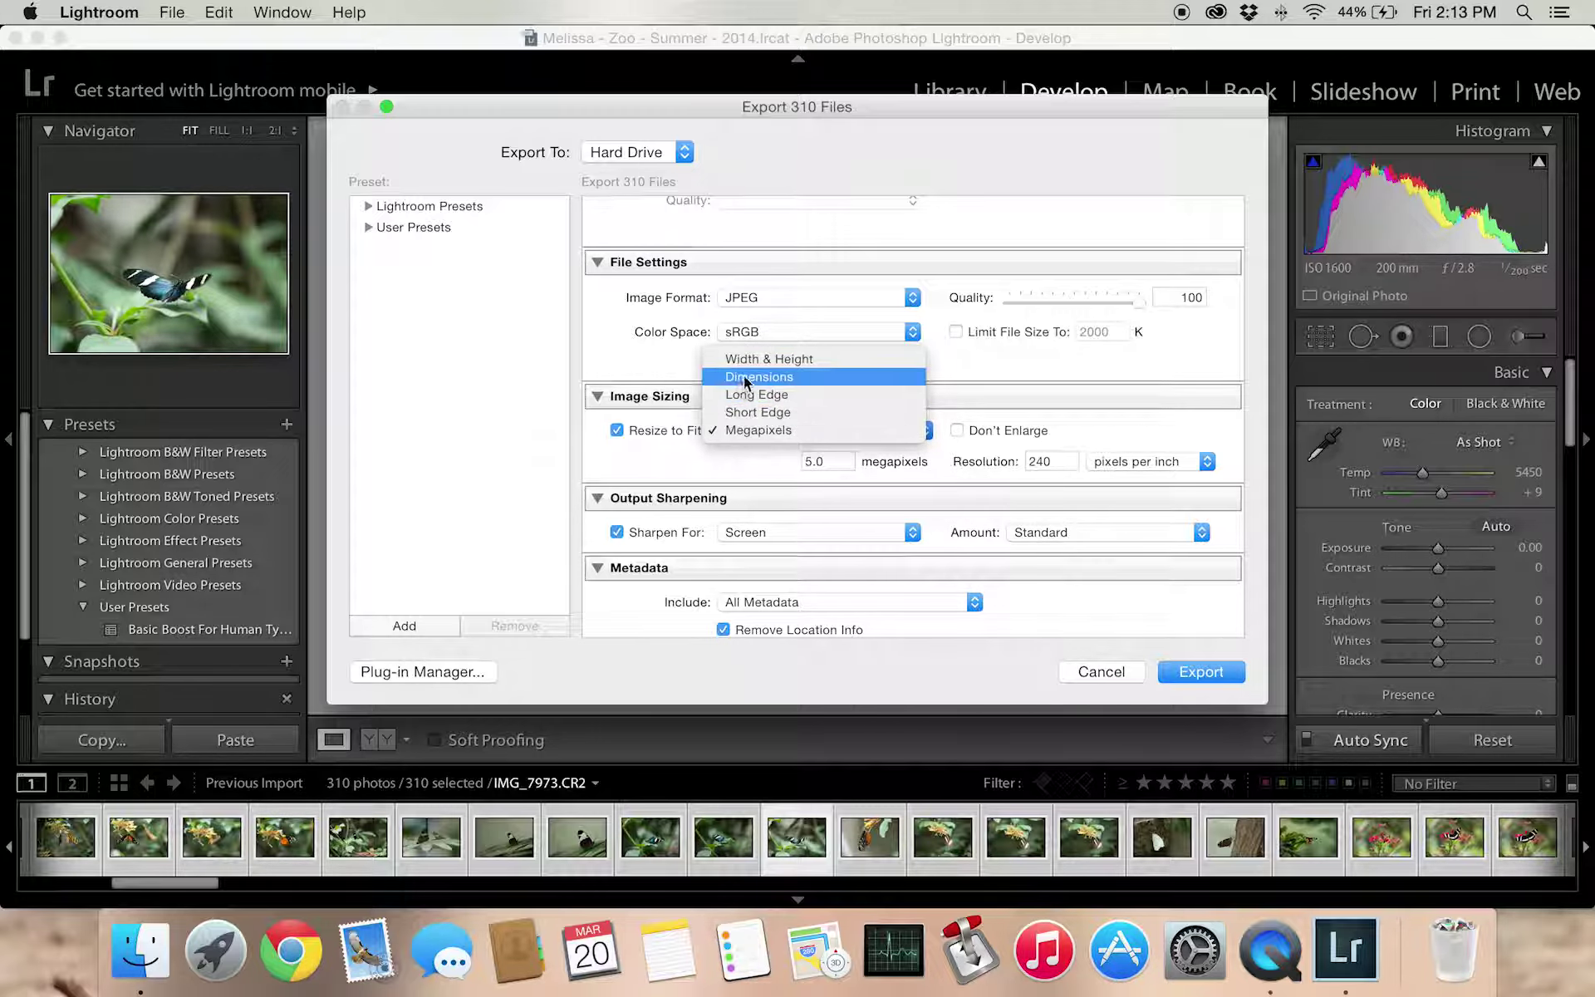
{"action": "left_click", "coordinate": [776, 404]}
{"action": "left_click", "coordinate": [878, 432]}
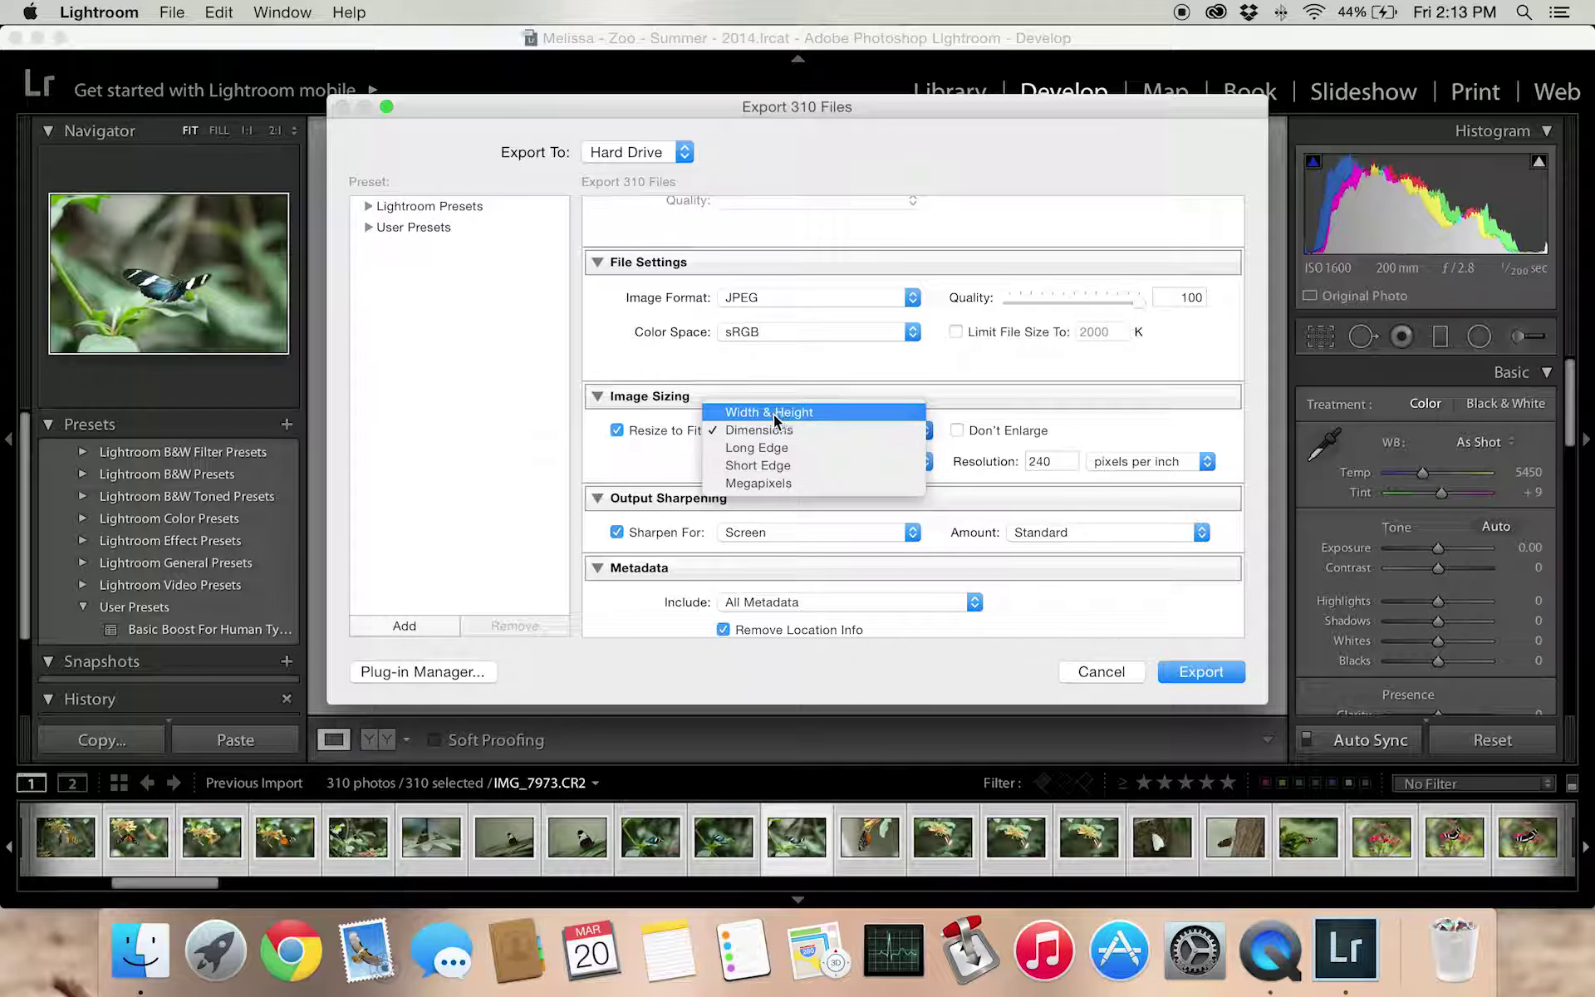
{"action": "left_click", "coordinate": [810, 448]}
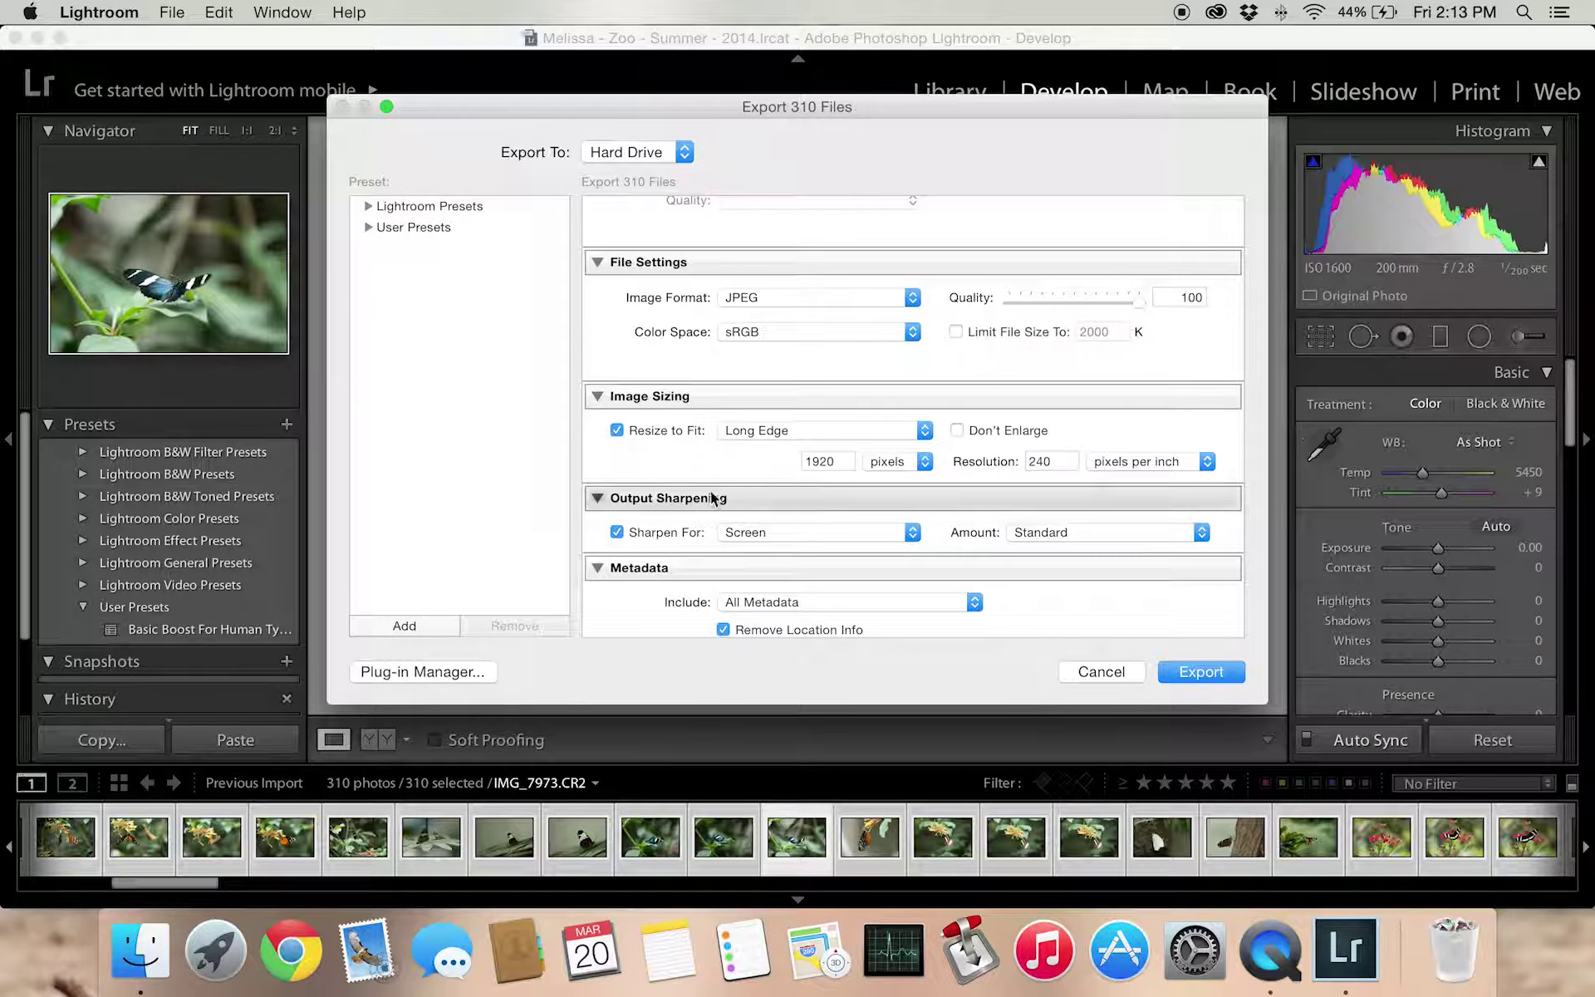
- Turn off resizing for full-size output and keep Standard sharpening
{"action": "left_click", "coordinate": [616, 430]}
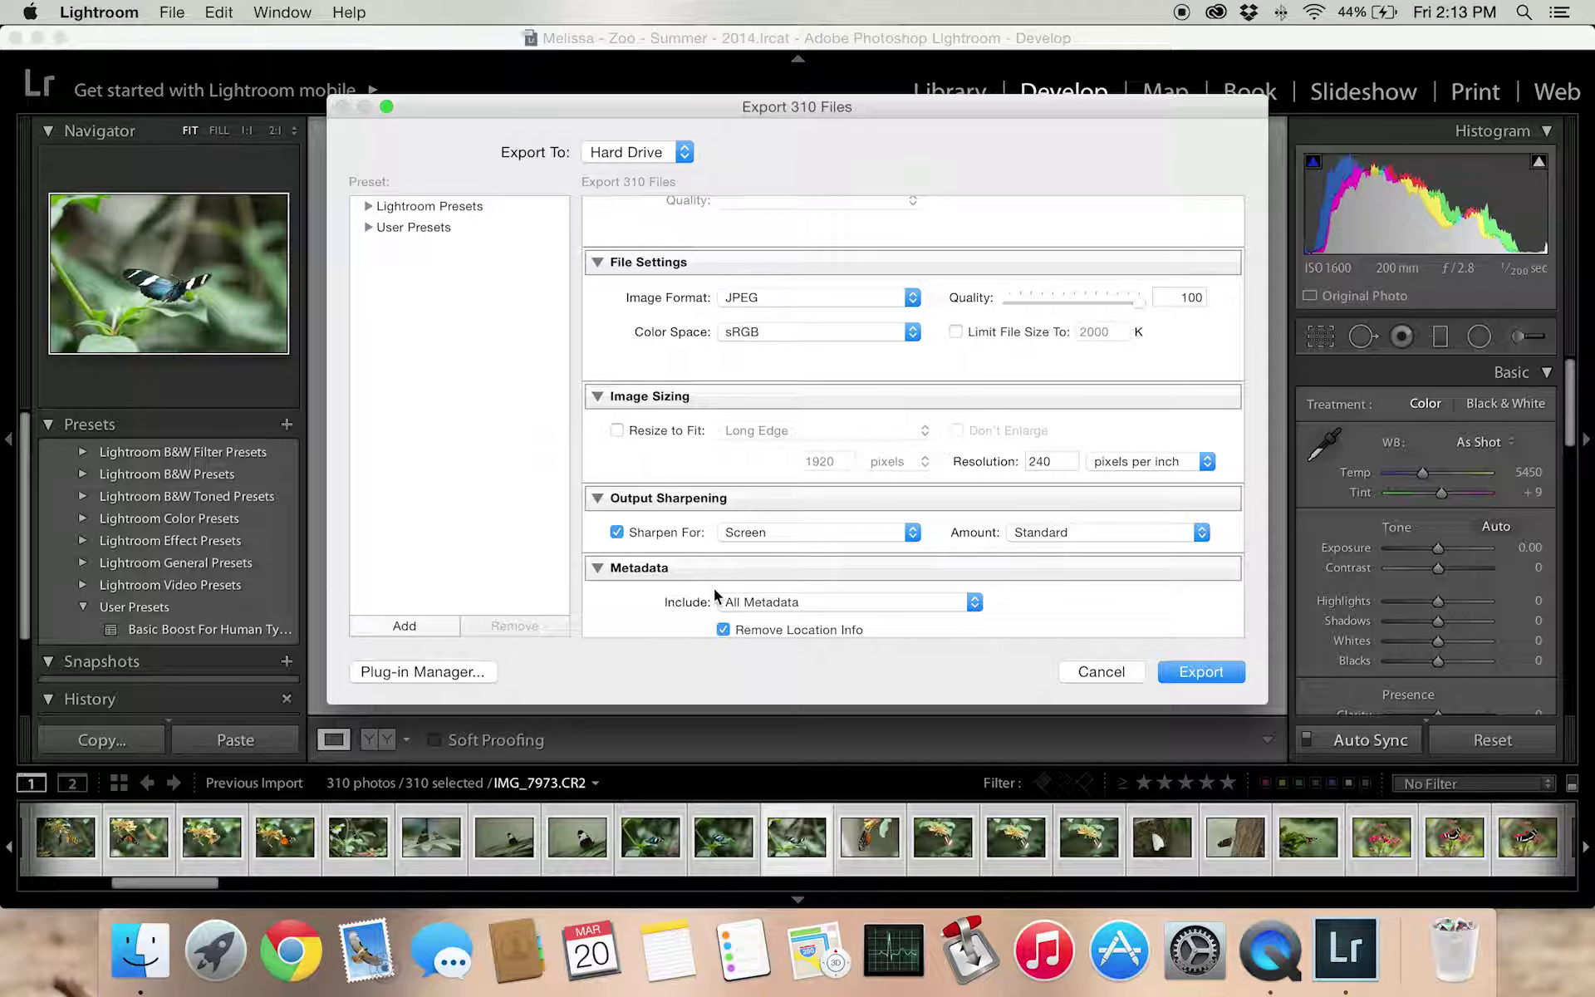
{"action": "left_click", "coordinate": [1175, 537]}
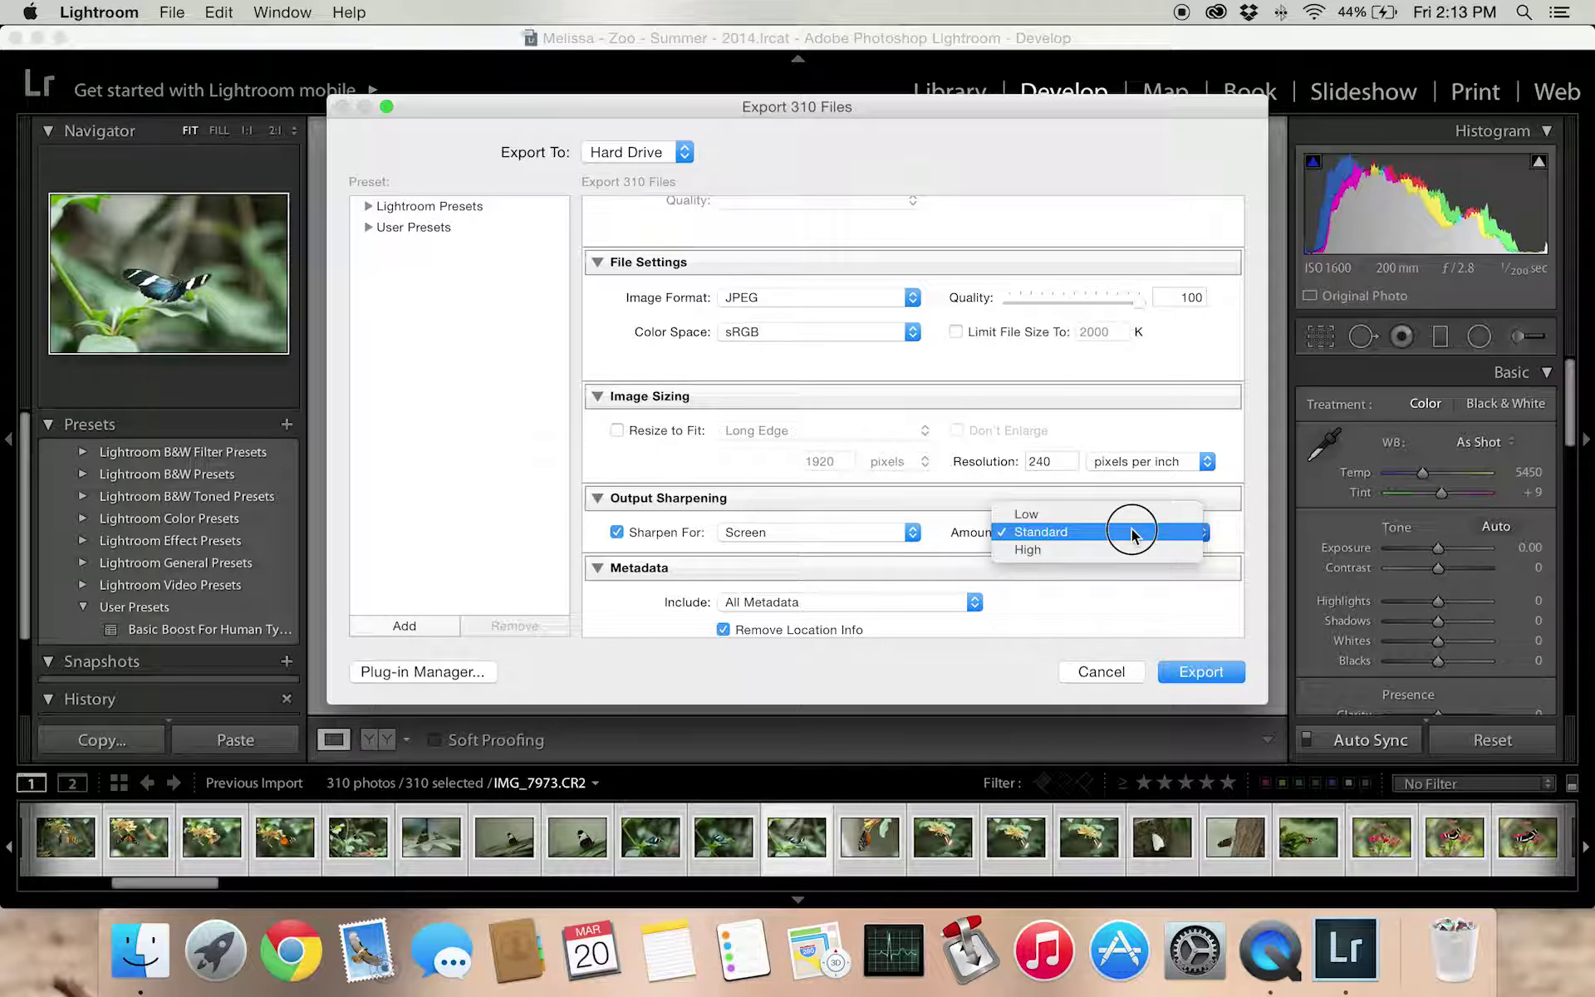
{"action": "left_click", "coordinate": [1128, 526]}
{"action": "scroll", "coordinate": [1072, 465], "scroll_direction": "down", "scroll_amount": 5}
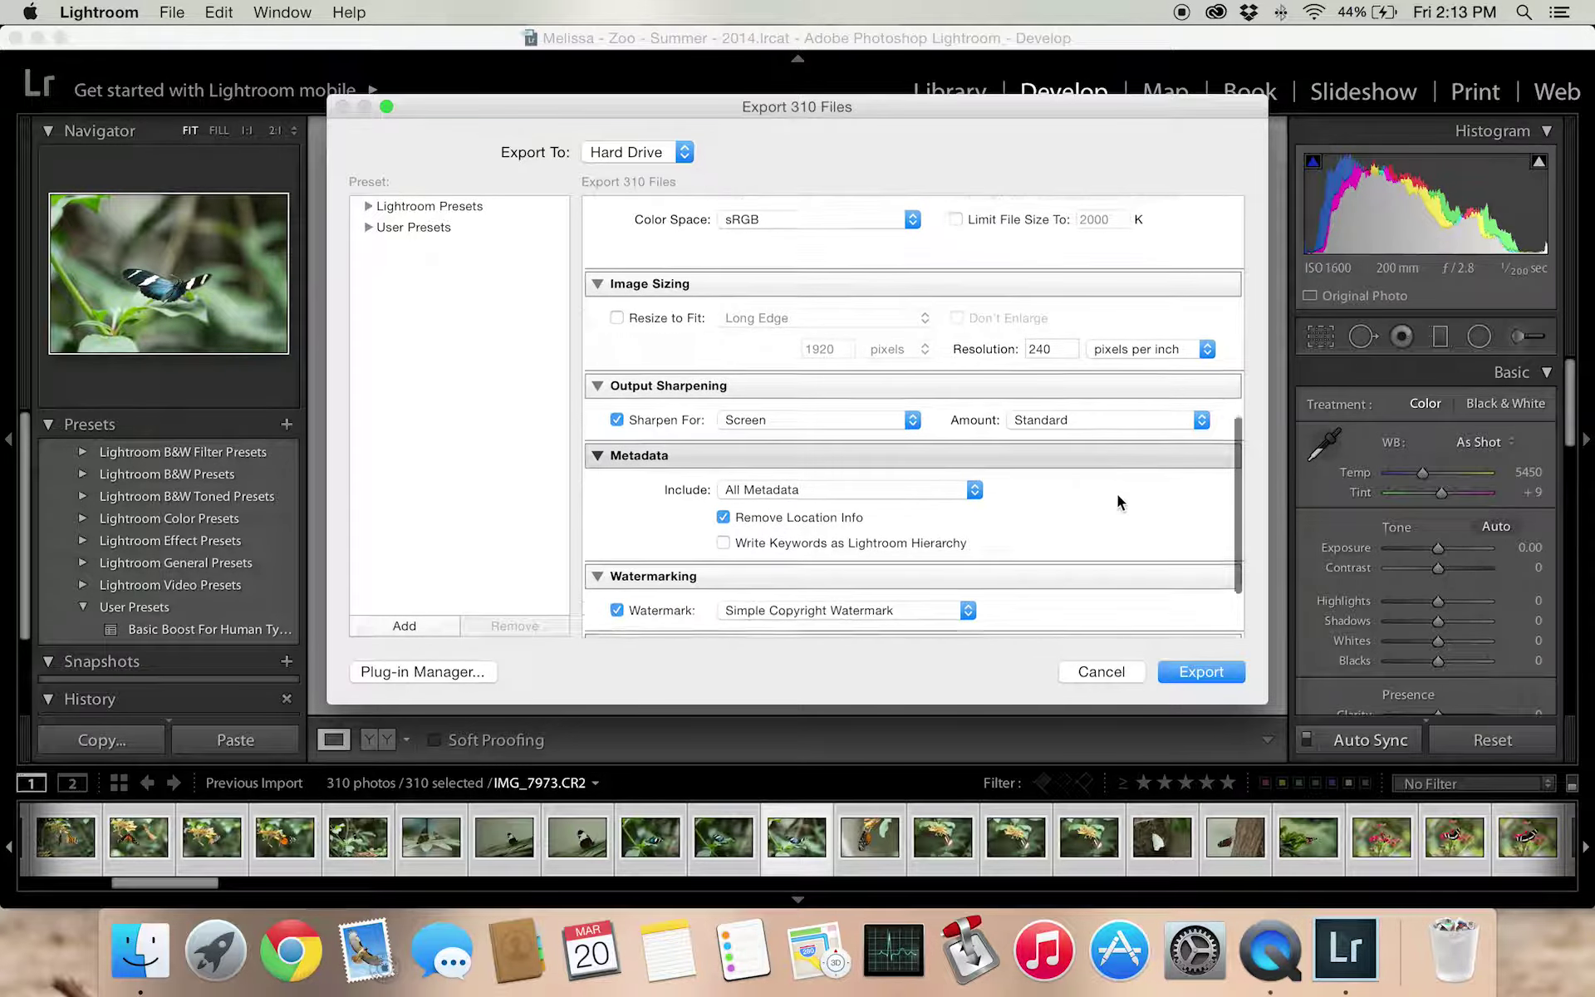
{"action": "scroll", "coordinate": [736, 540], "scroll_direction": "down", "scroll_amount": 1}
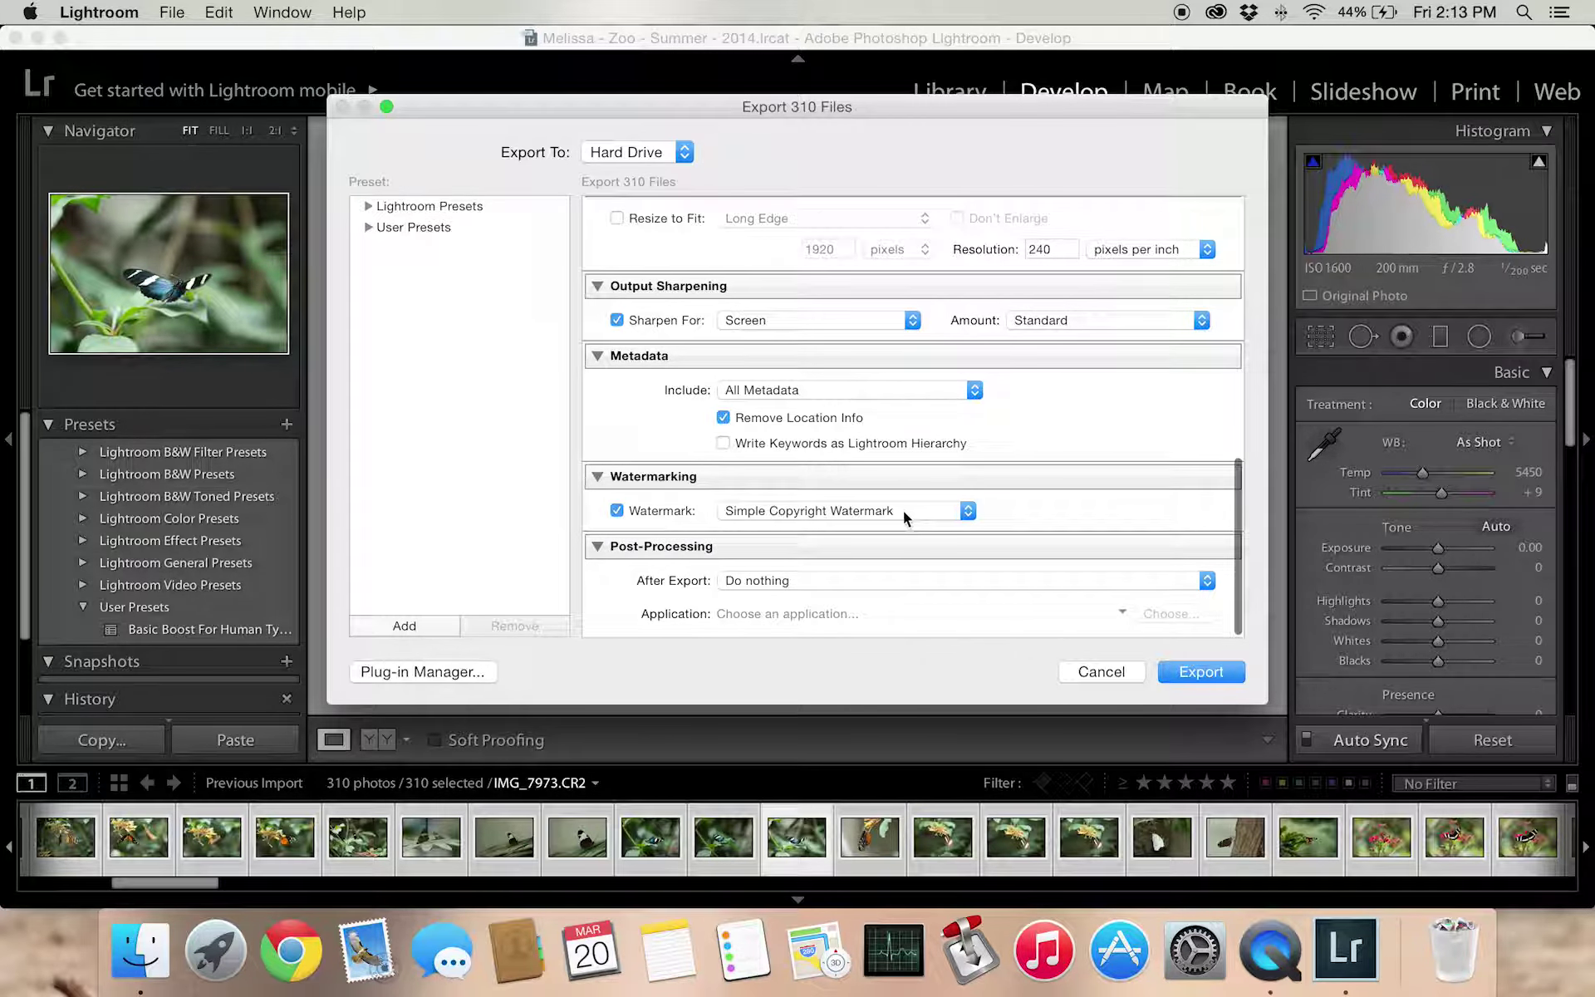
- Turn off the copyright watermark, leave After Export on Do nothing, and export
{"action": "left_click", "coordinate": [616, 510]}
{"action": "left_click", "coordinate": [617, 511]}
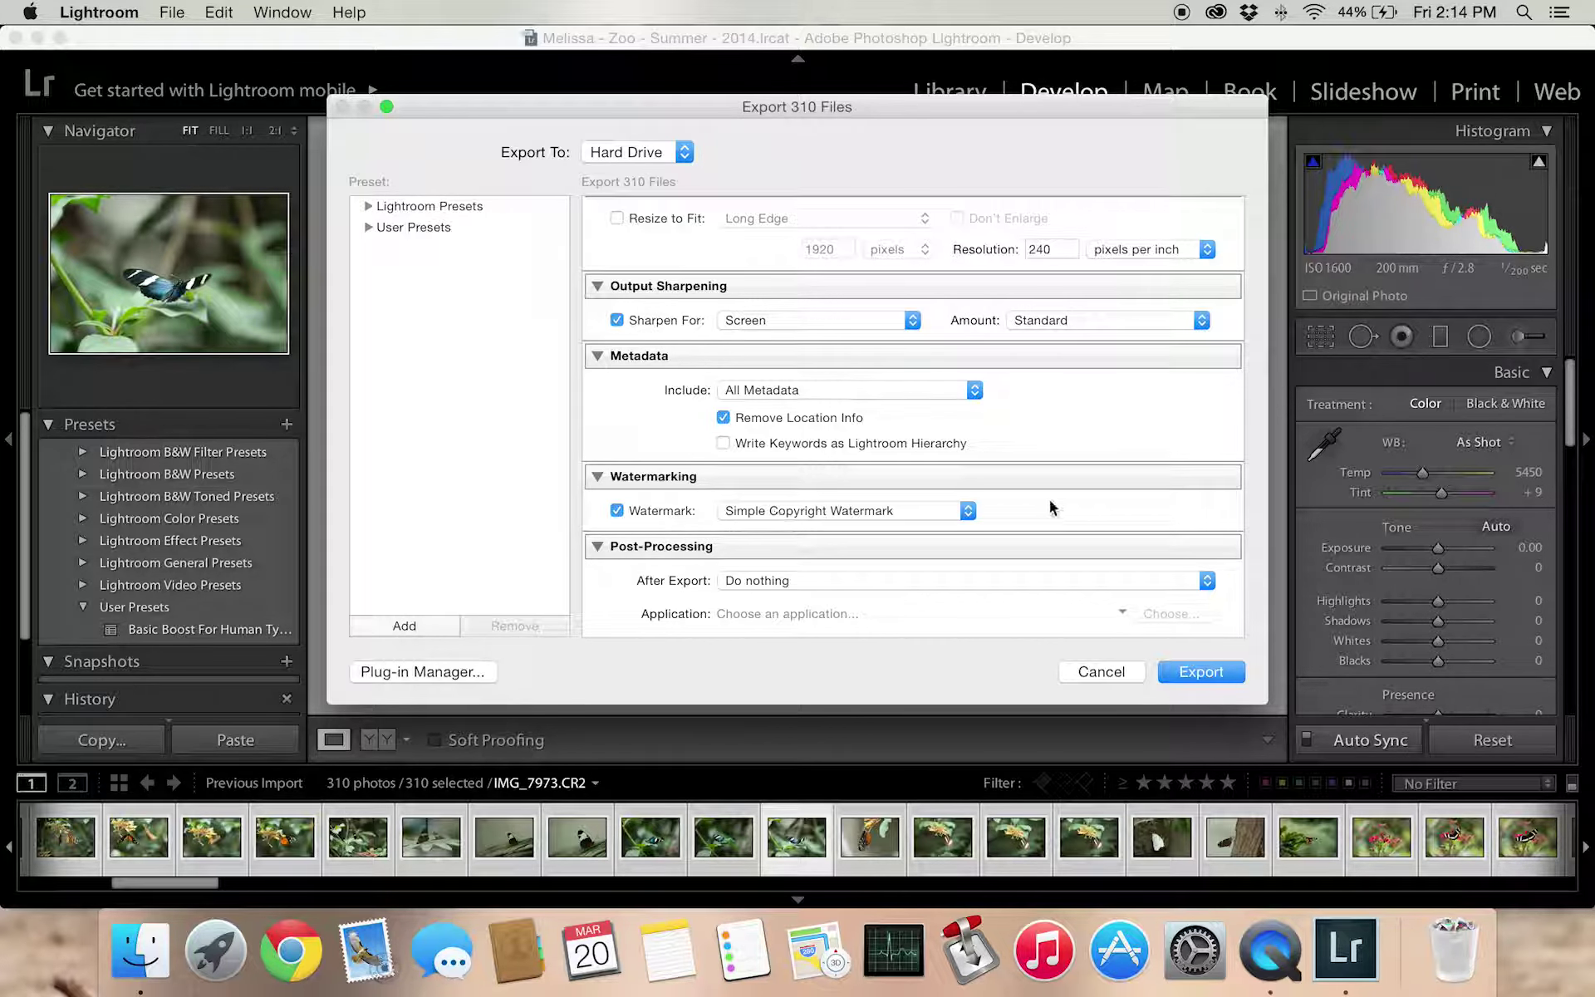
{"action": "left_click", "coordinate": [616, 510]}
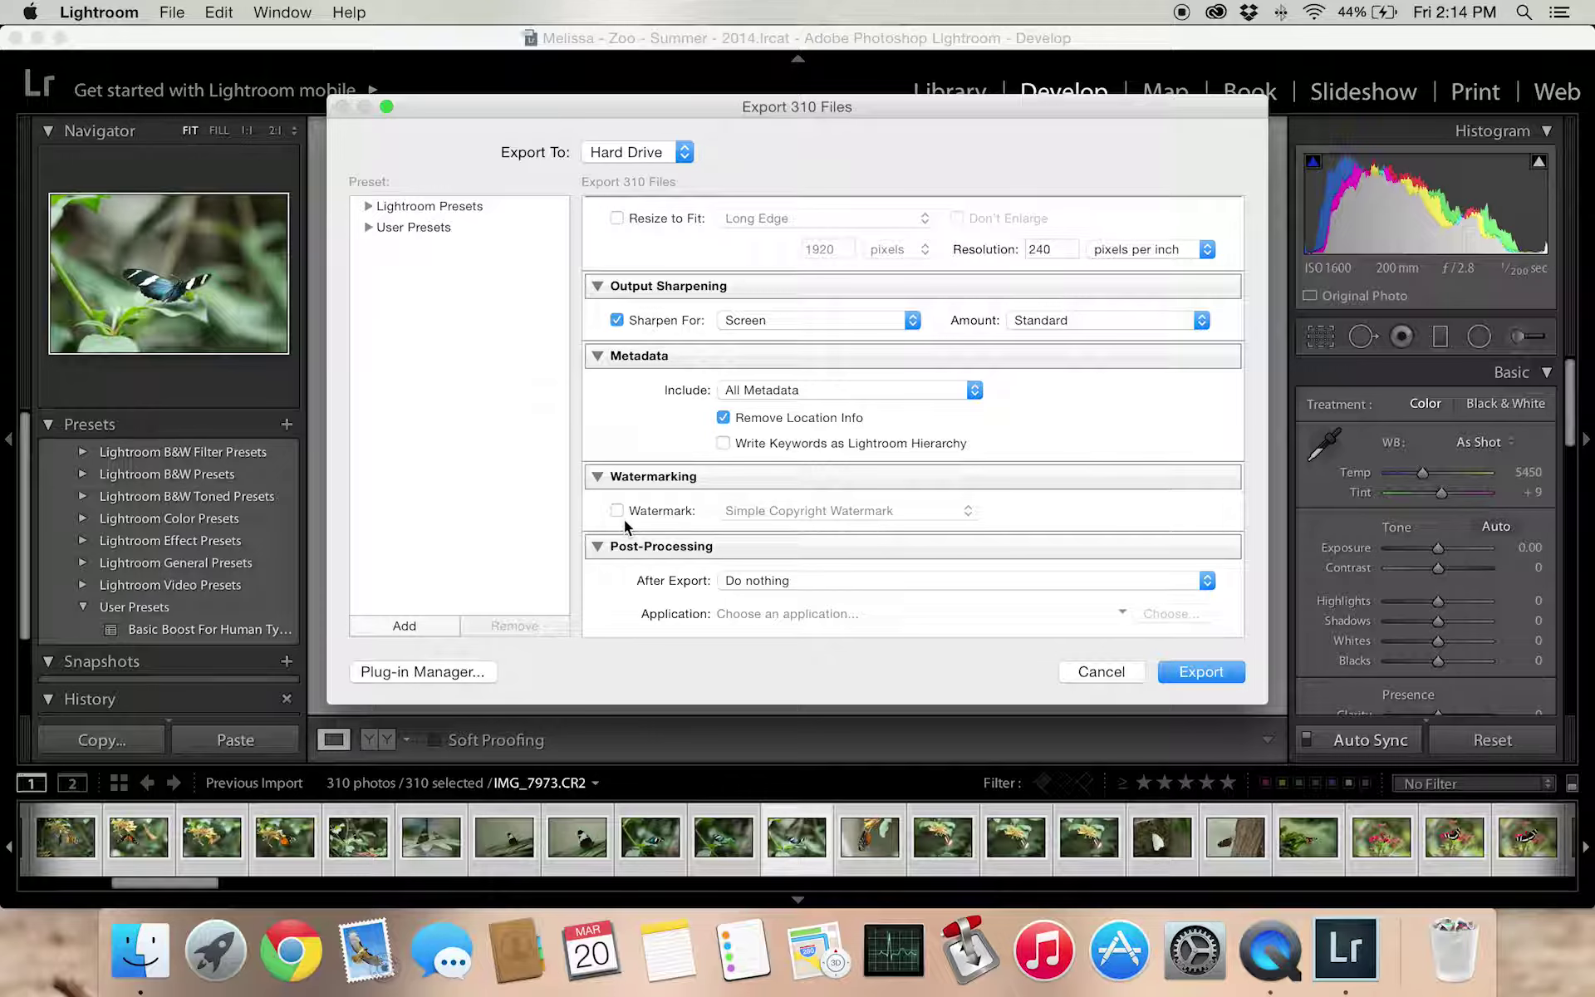
{"action": "left_click", "coordinate": [836, 580]}
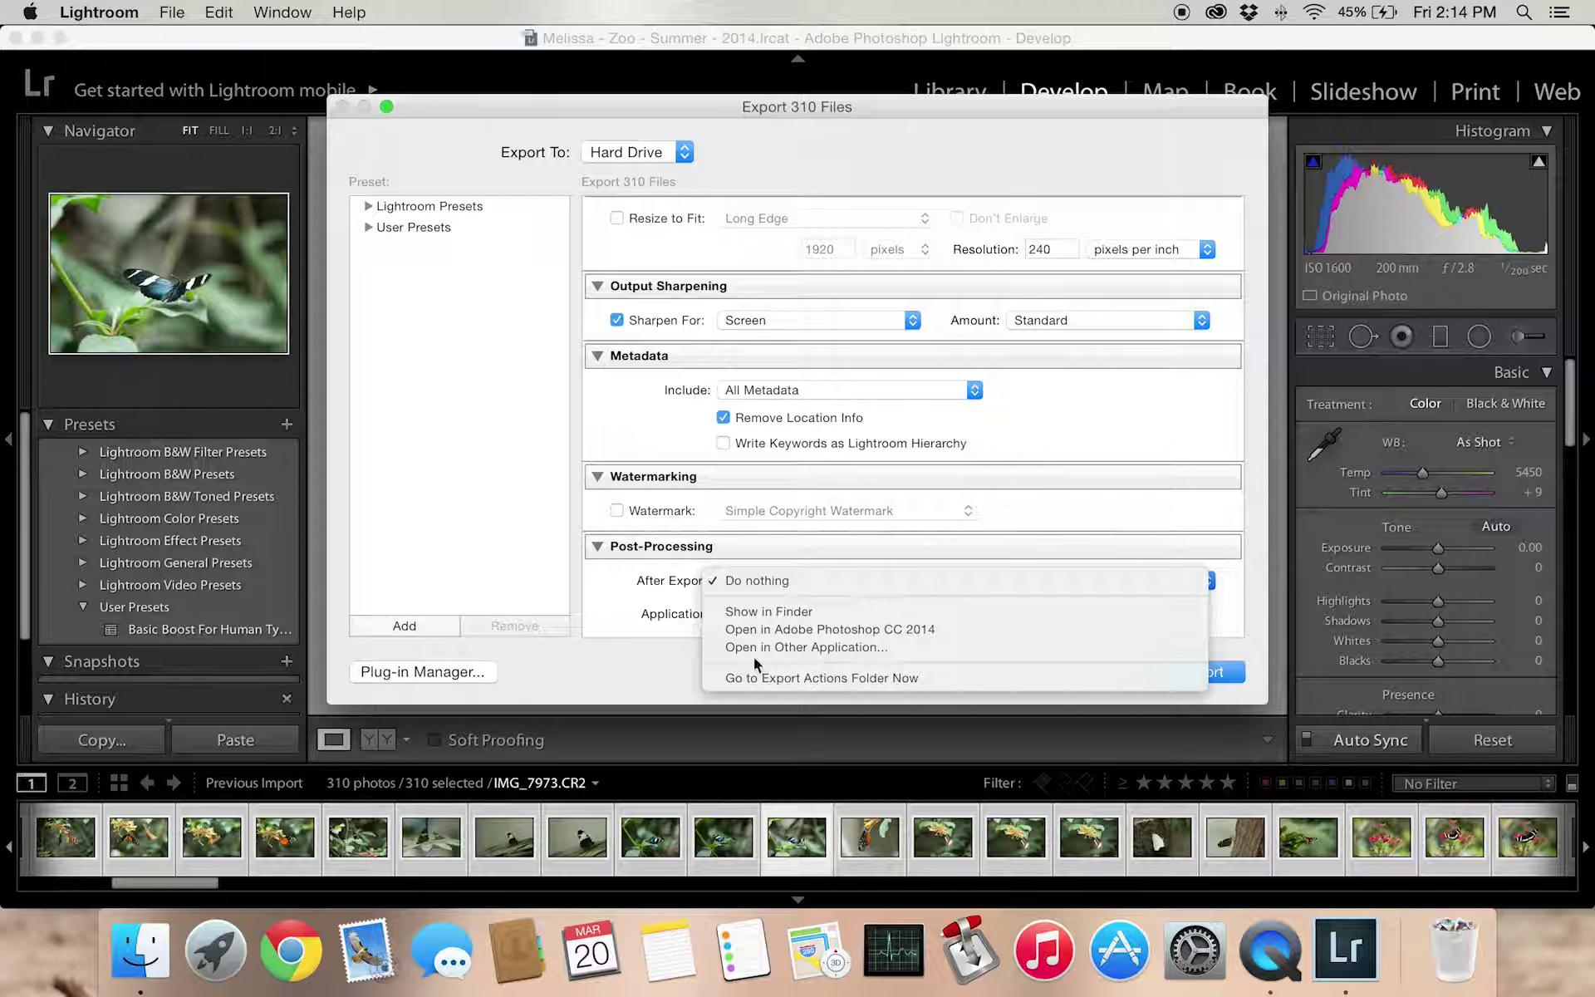
{"action": "left_click", "coordinate": [617, 604]}
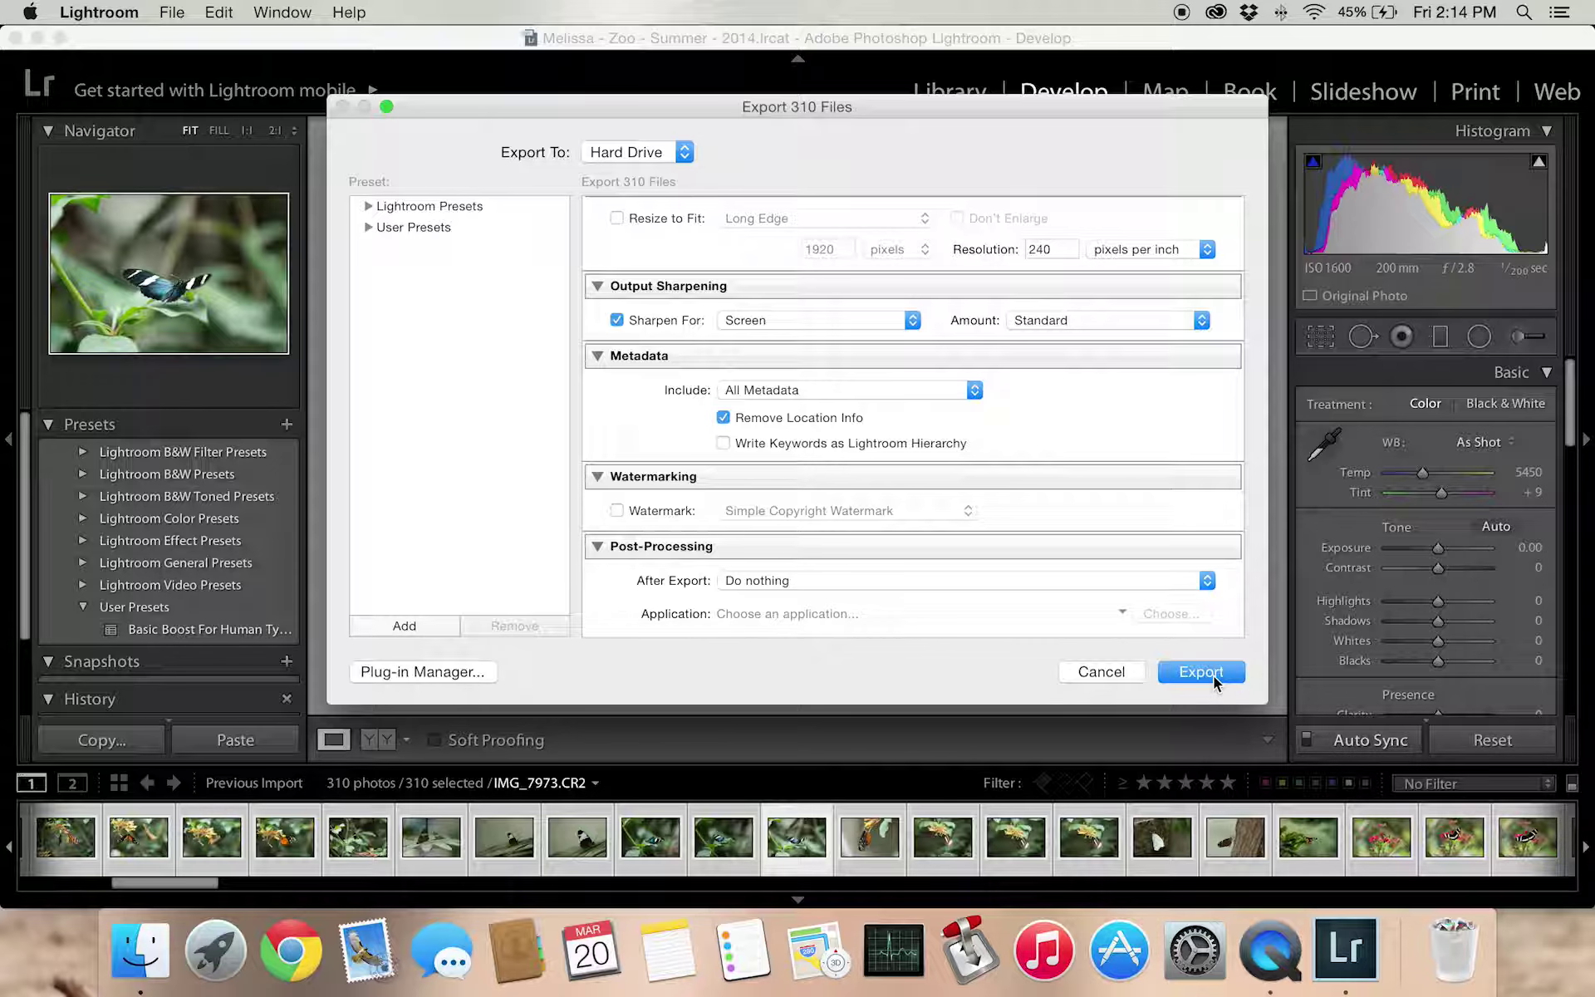
{"action": "left_click", "coordinate": [1213, 675]}
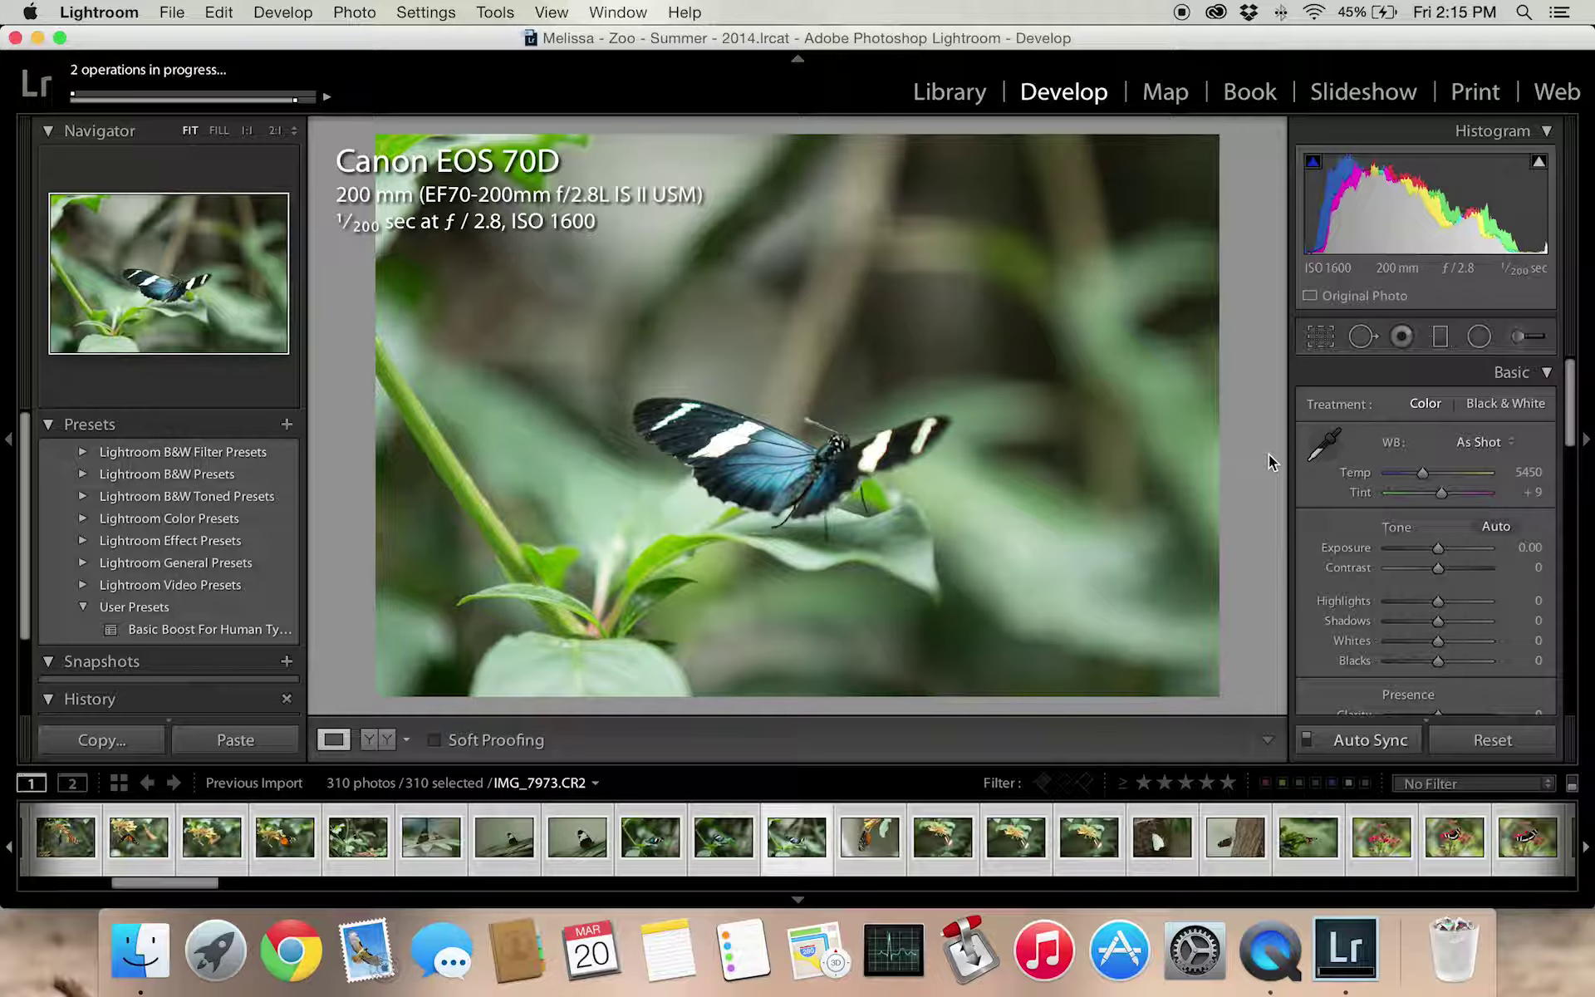
- Switch the selected photos' Treatment to Black & White with the V shortcut
{"action": "key", "text": "v"}
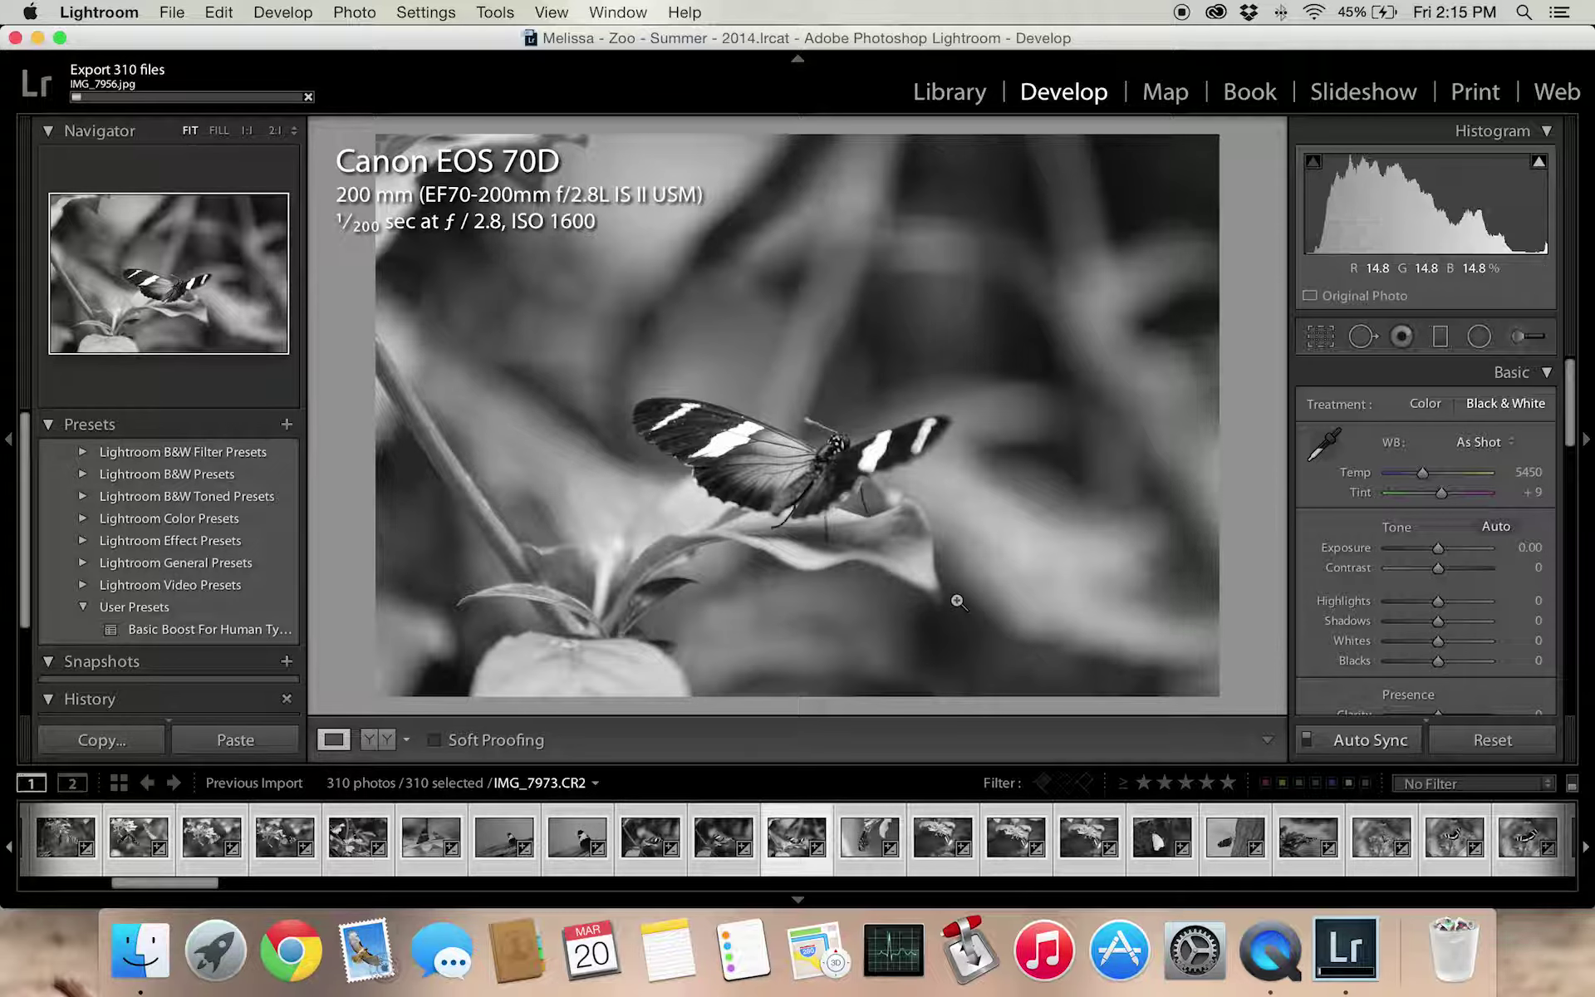
- Export the 310 photos again into a subfolder renamed 'Zoo - Black And White'
{"action": "right_click", "coordinate": [810, 846]}
{"action": "mouse_move", "coordinate": [966, 775]}
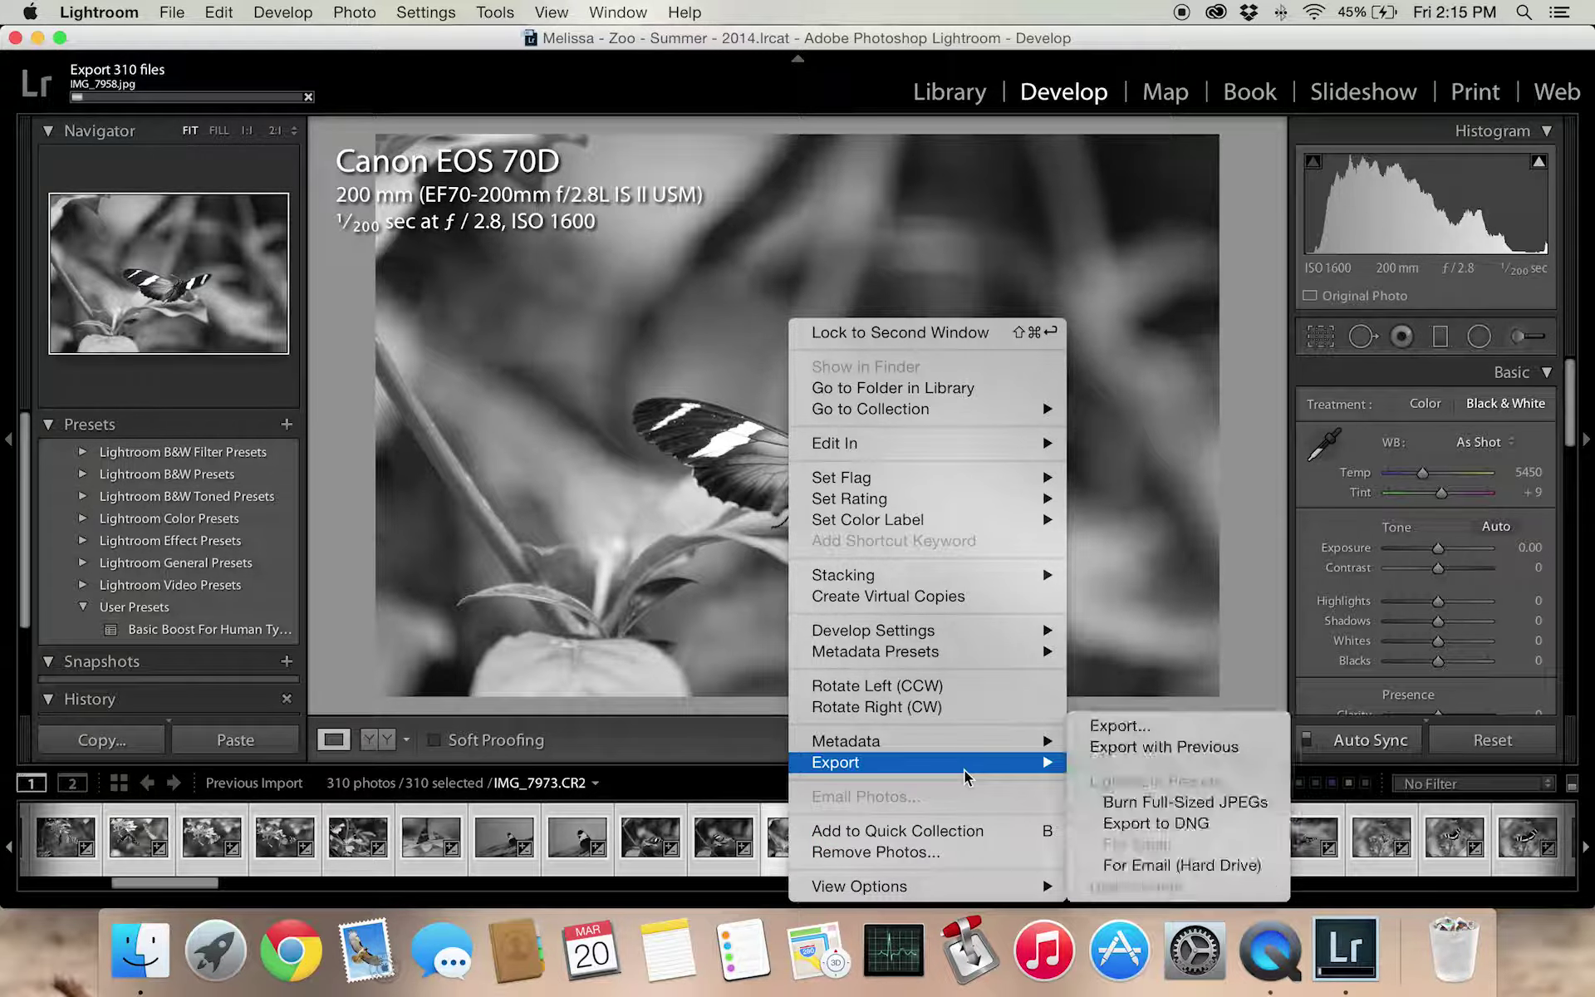
{"action": "left_click", "coordinate": [1167, 734]}
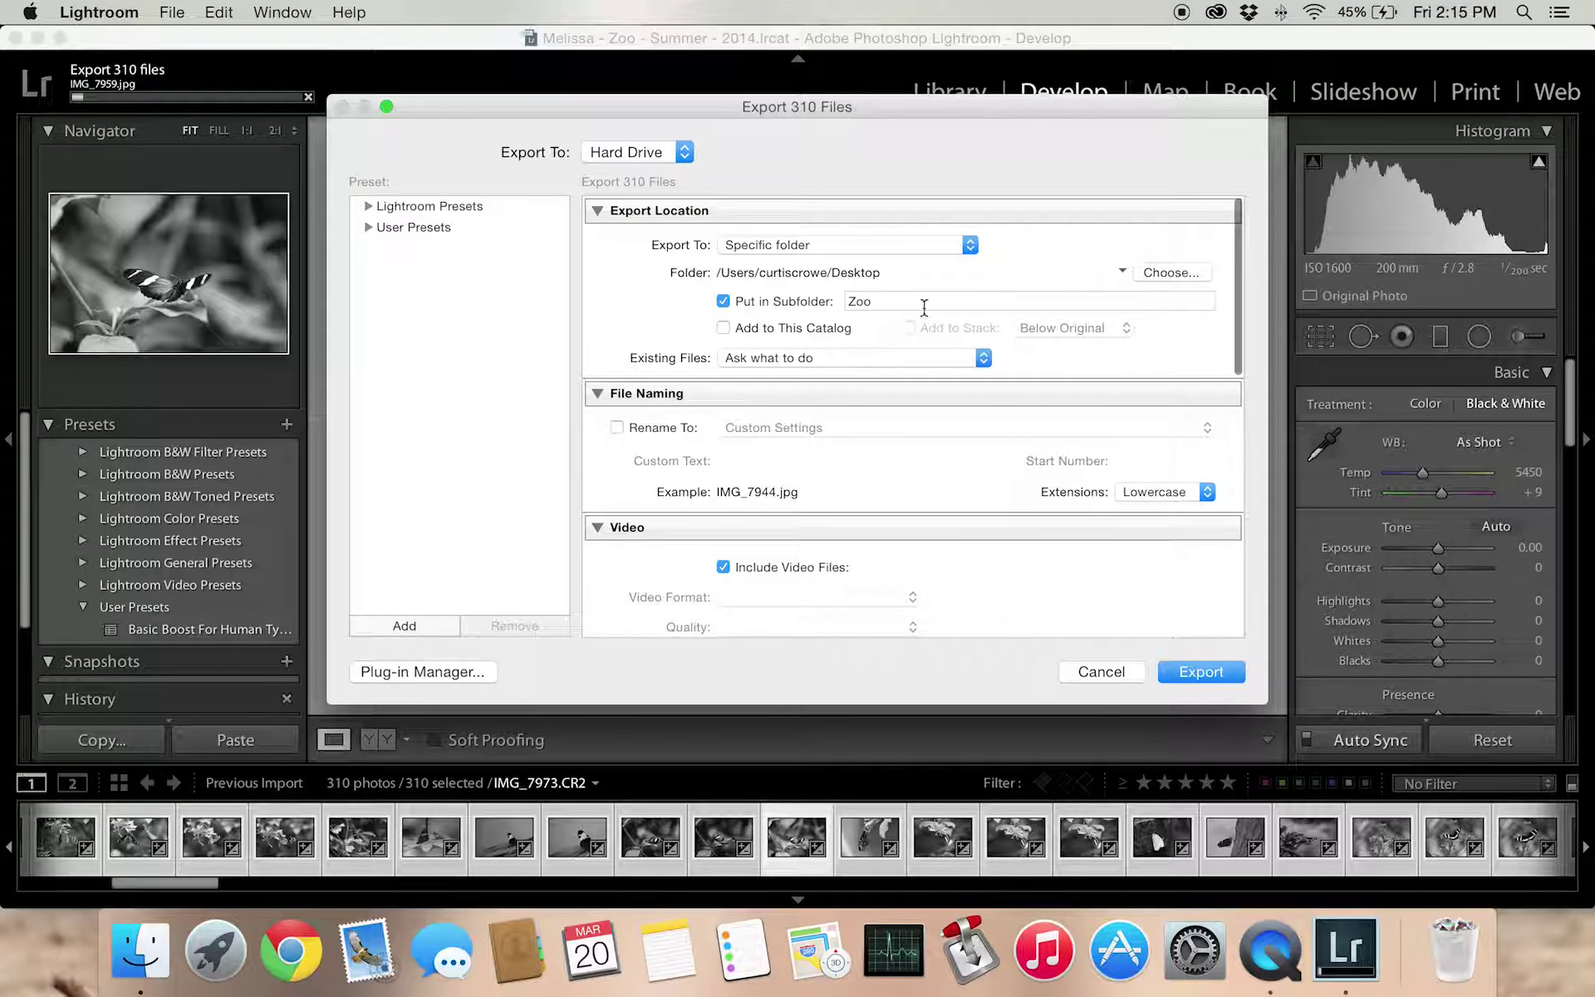
{"action": "left_click", "coordinate": [927, 306]}
{"action": "key", "text": "Right"}
{"action": "type", "text": "- Black And White"}
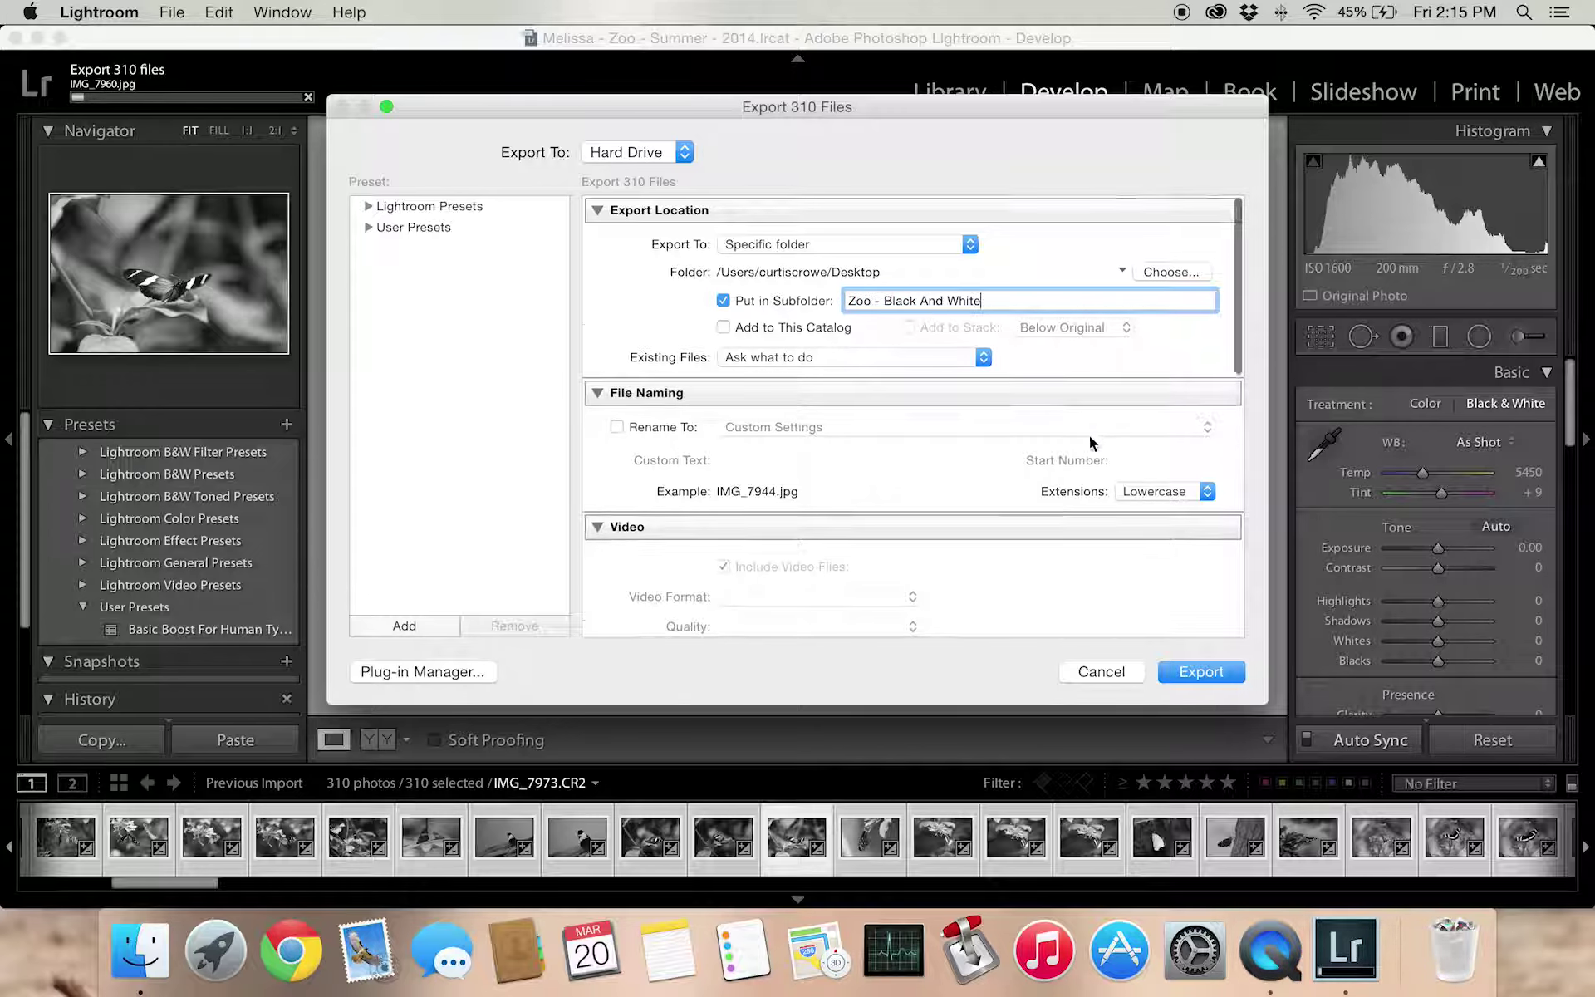
{"action": "scroll", "coordinate": [1089, 435], "scroll_direction": "down", "scroll_amount": 10}
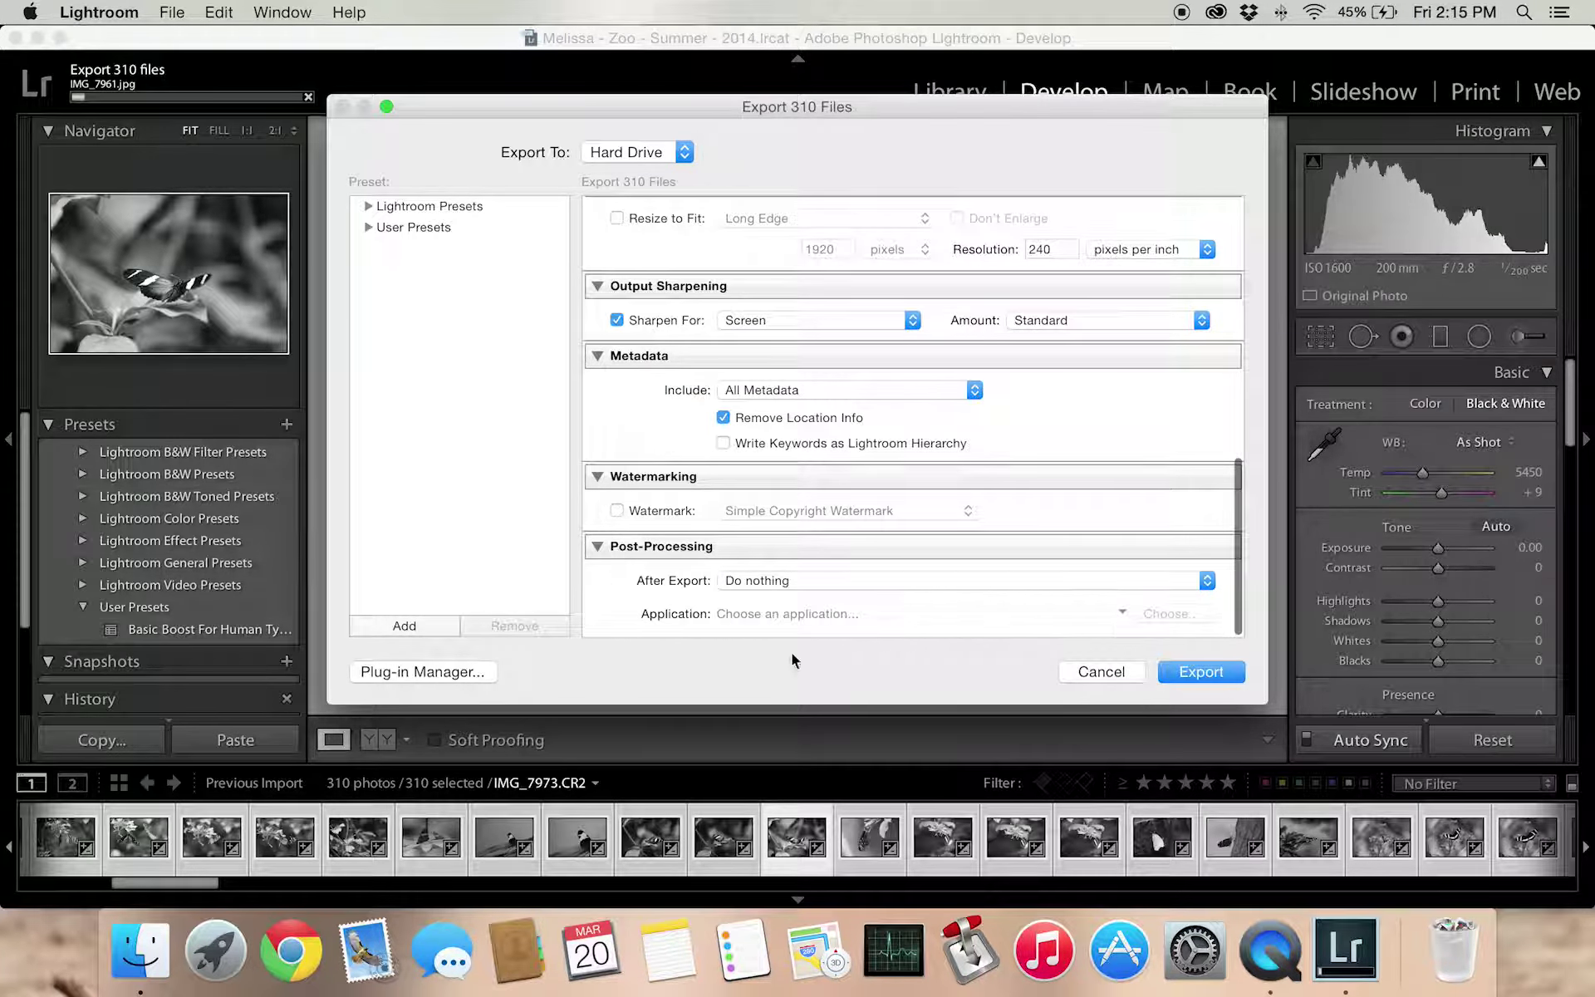
{"action": "left_click", "coordinate": [1197, 673]}
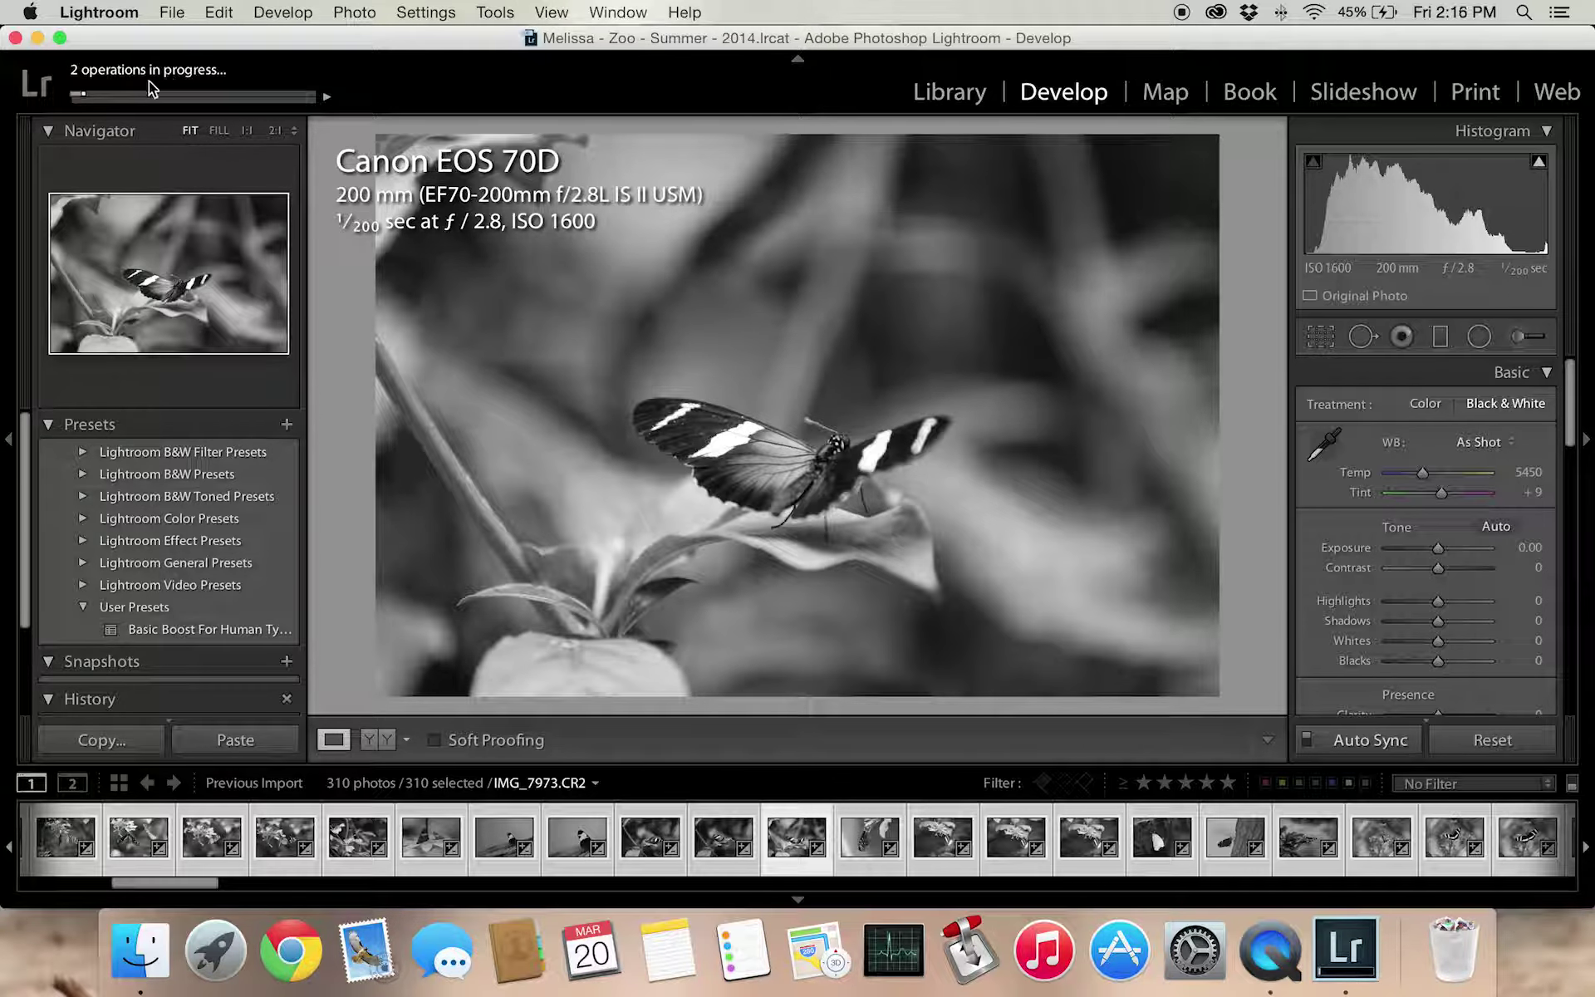
- Cycle the activity bar to the combined progress of both exports and let them finish
{"action": "left_click", "coordinate": [326, 97]}
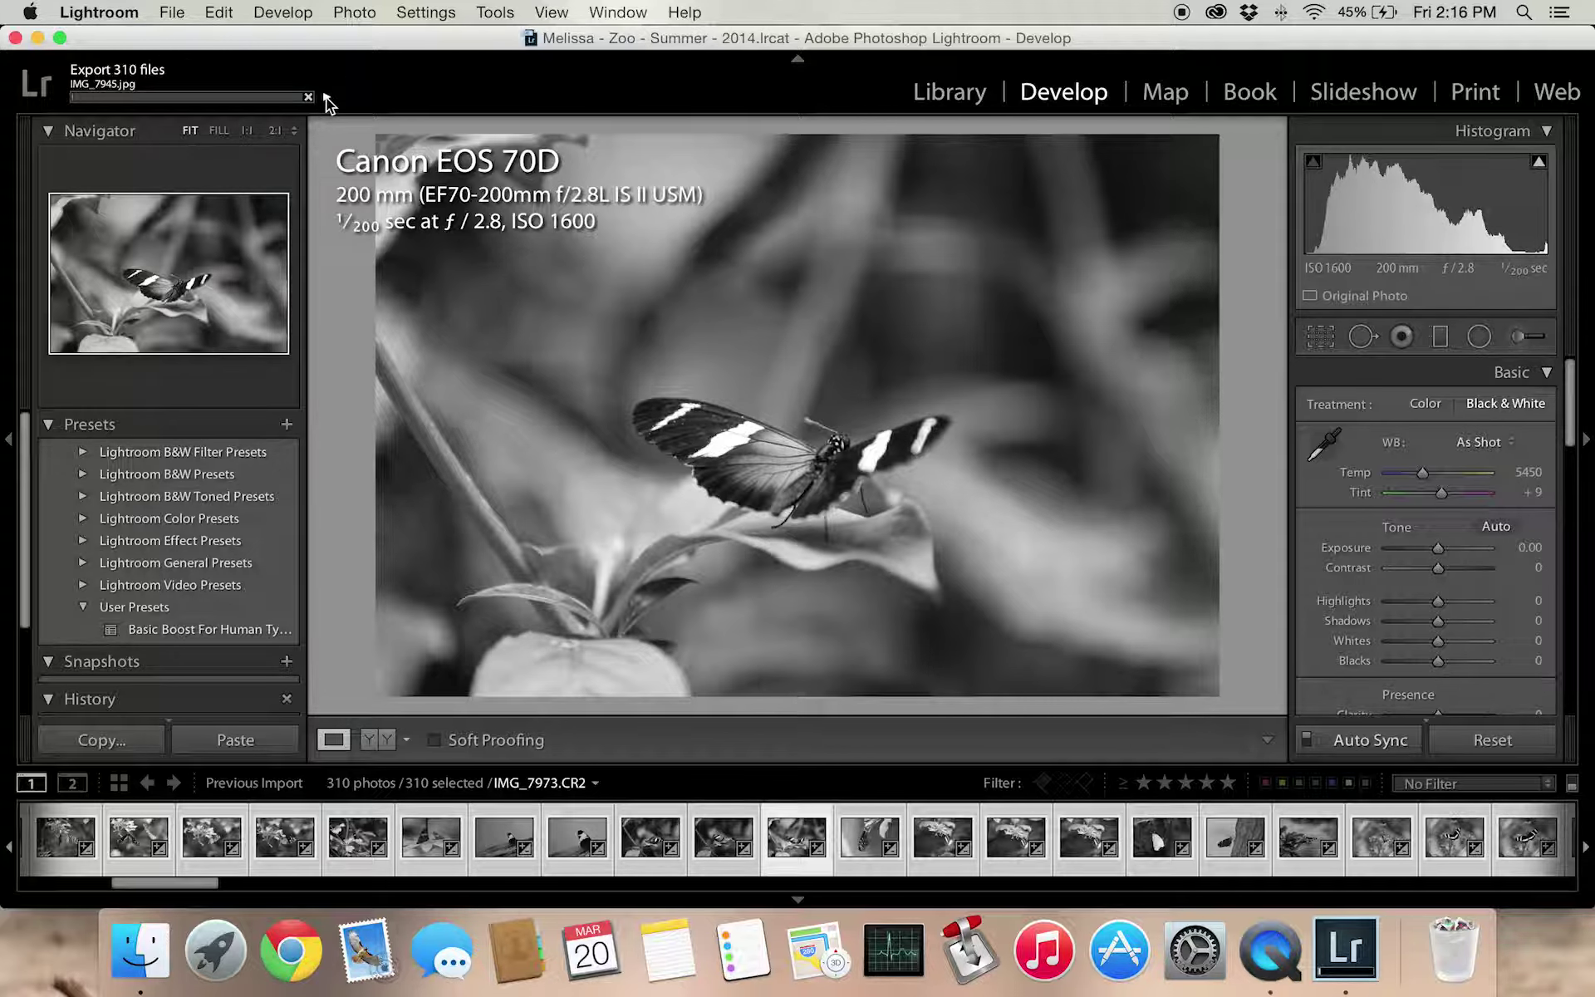
{"action": "left_click", "coordinate": [326, 97]}
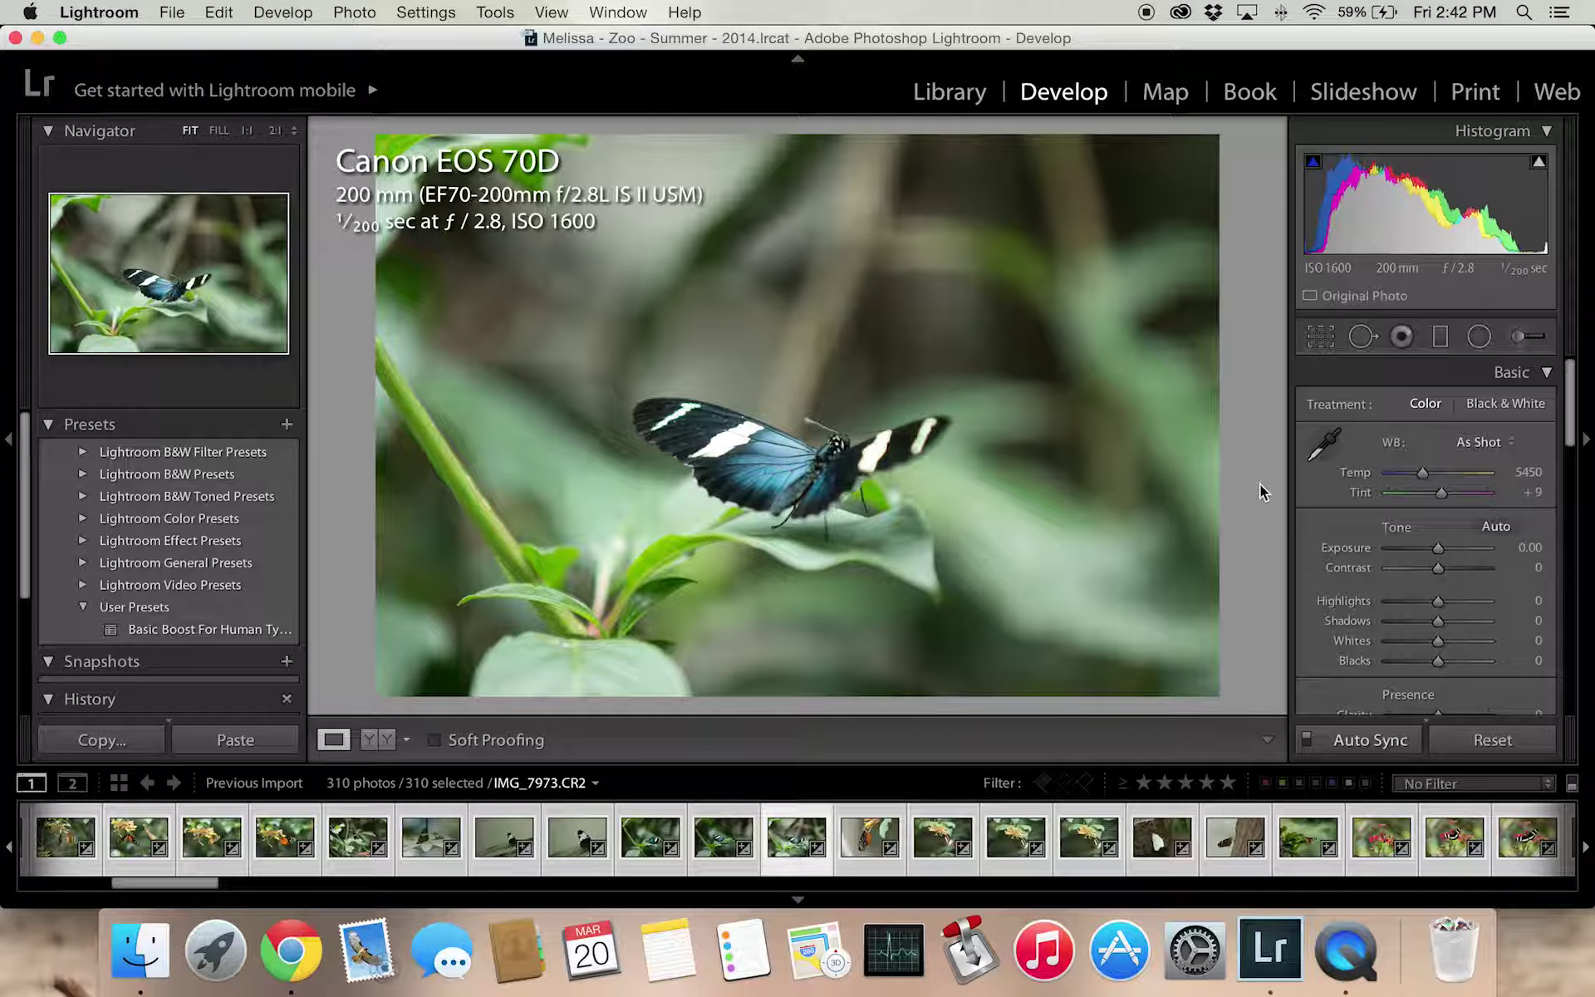
- In Finder's Desktop > Zoo folder, preview the first exported colour JPEGs, starting with IMG_7960
{"action": "left_click", "coordinate": [131, 940]}
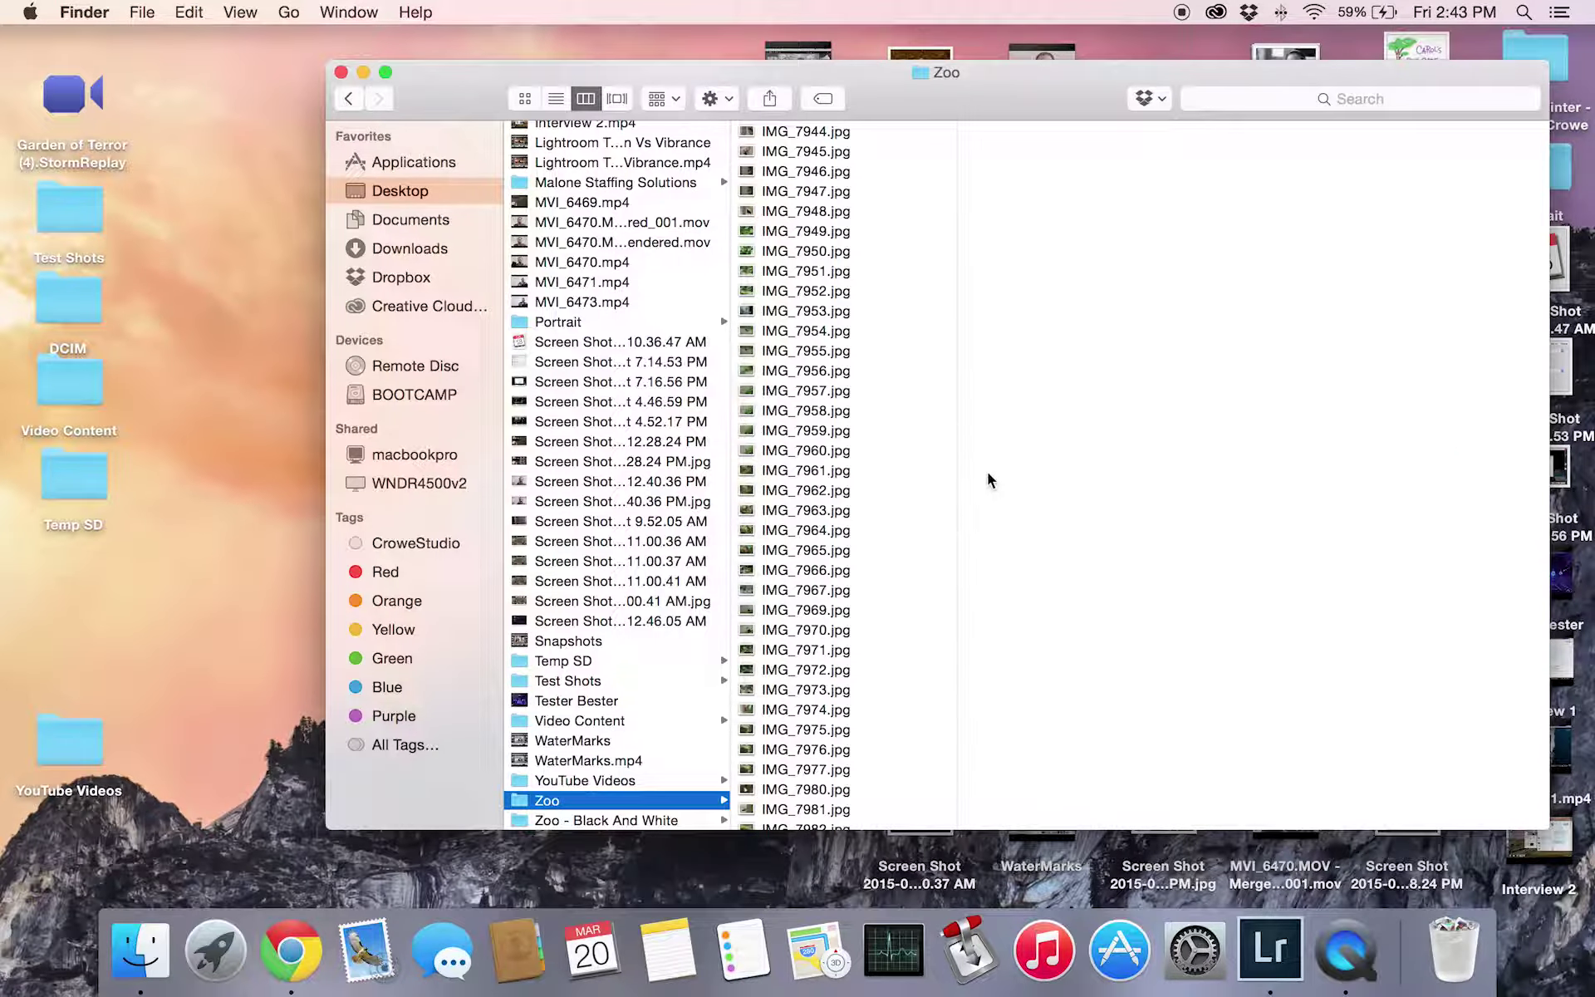
{"action": "left_click", "coordinate": [1092, 101]}
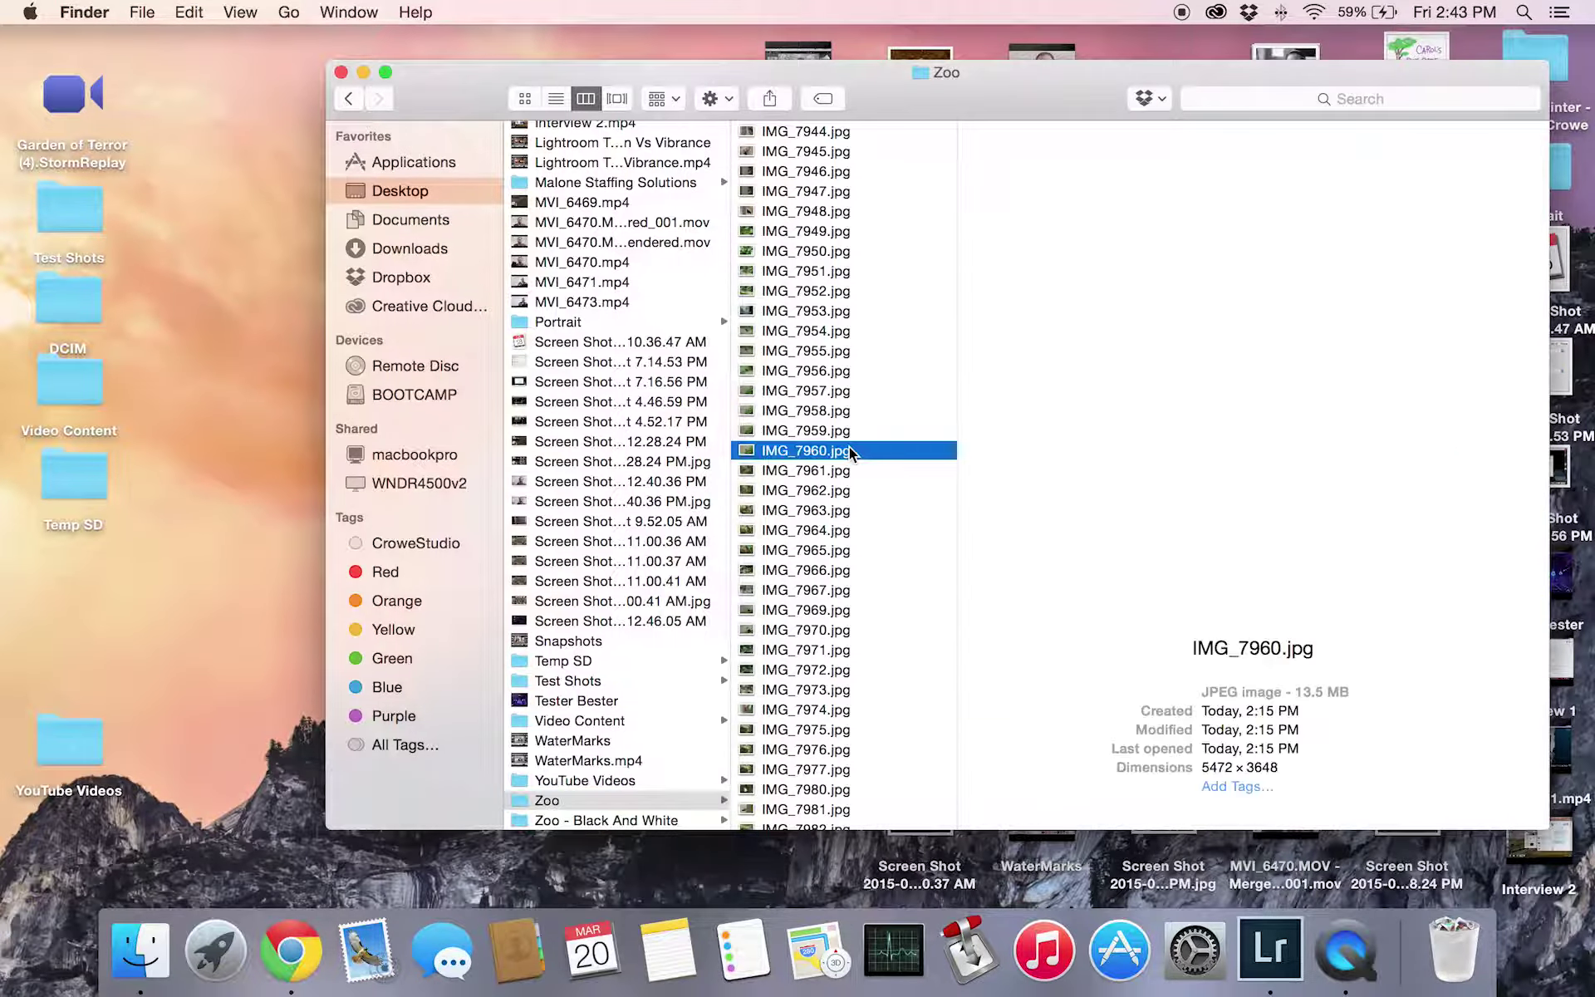
{"action": "key", "text": "Down"}
{"action": "key", "text": "Down"}
{"action": "key", "text": "Down"}
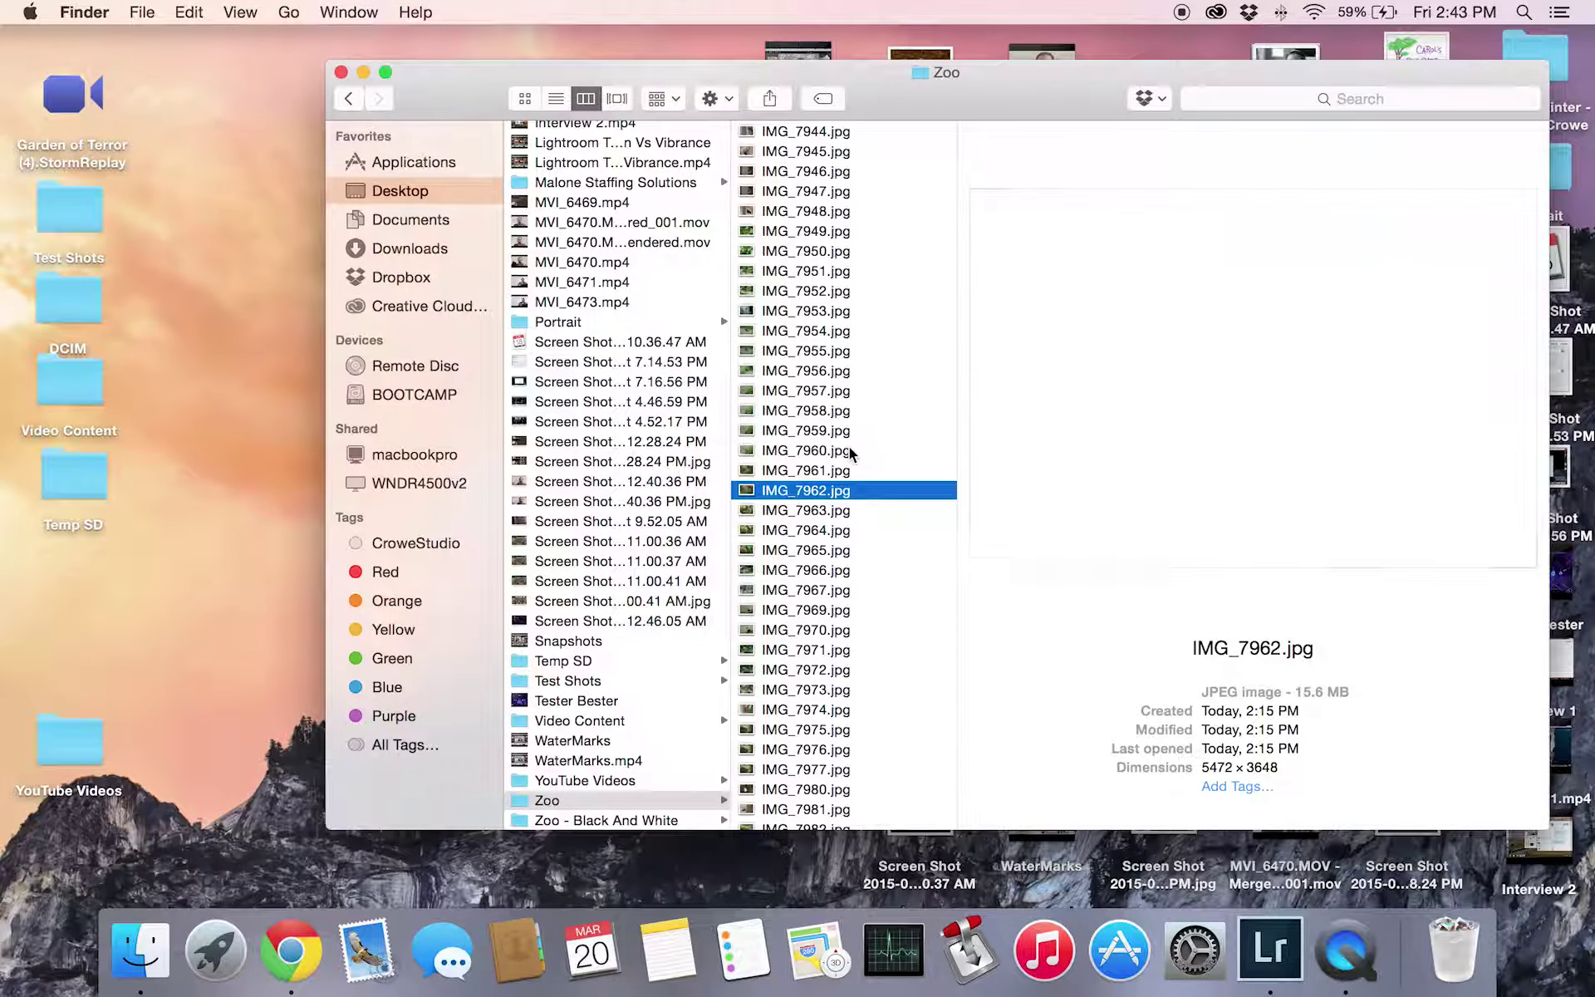
{"action": "key", "text": "Down"}
{"action": "key", "text": "Down"}
- Preview colour JPEGs IMG_8049, IMG_8069, IMG_8008, IMG_7963, IMG_7953 and IMG_7948 at 5472 × 3648
{"action": "scroll", "coordinate": [849, 447], "scroll_direction": "down", "scroll_amount": 10}
{"action": "left_click", "coordinate": [850, 446]}
{"action": "scroll", "coordinate": [890, 422], "scroll_direction": "down", "scroll_amount": 8}
{"action": "scroll", "coordinate": [890, 422], "scroll_direction": "up", "scroll_amount": 5}
{"action": "left_click", "coordinate": [890, 420]}
{"action": "scroll", "coordinate": [859, 511], "scroll_direction": "up", "scroll_amount": 1}
{"action": "scroll", "coordinate": [860, 510], "scroll_direction": "up", "scroll_amount": 10}
{"action": "left_click", "coordinate": [860, 511]}
{"action": "scroll", "coordinate": [859, 515], "scroll_direction": "up", "scroll_amount": 15}
{"action": "left_click", "coordinate": [859, 513]}
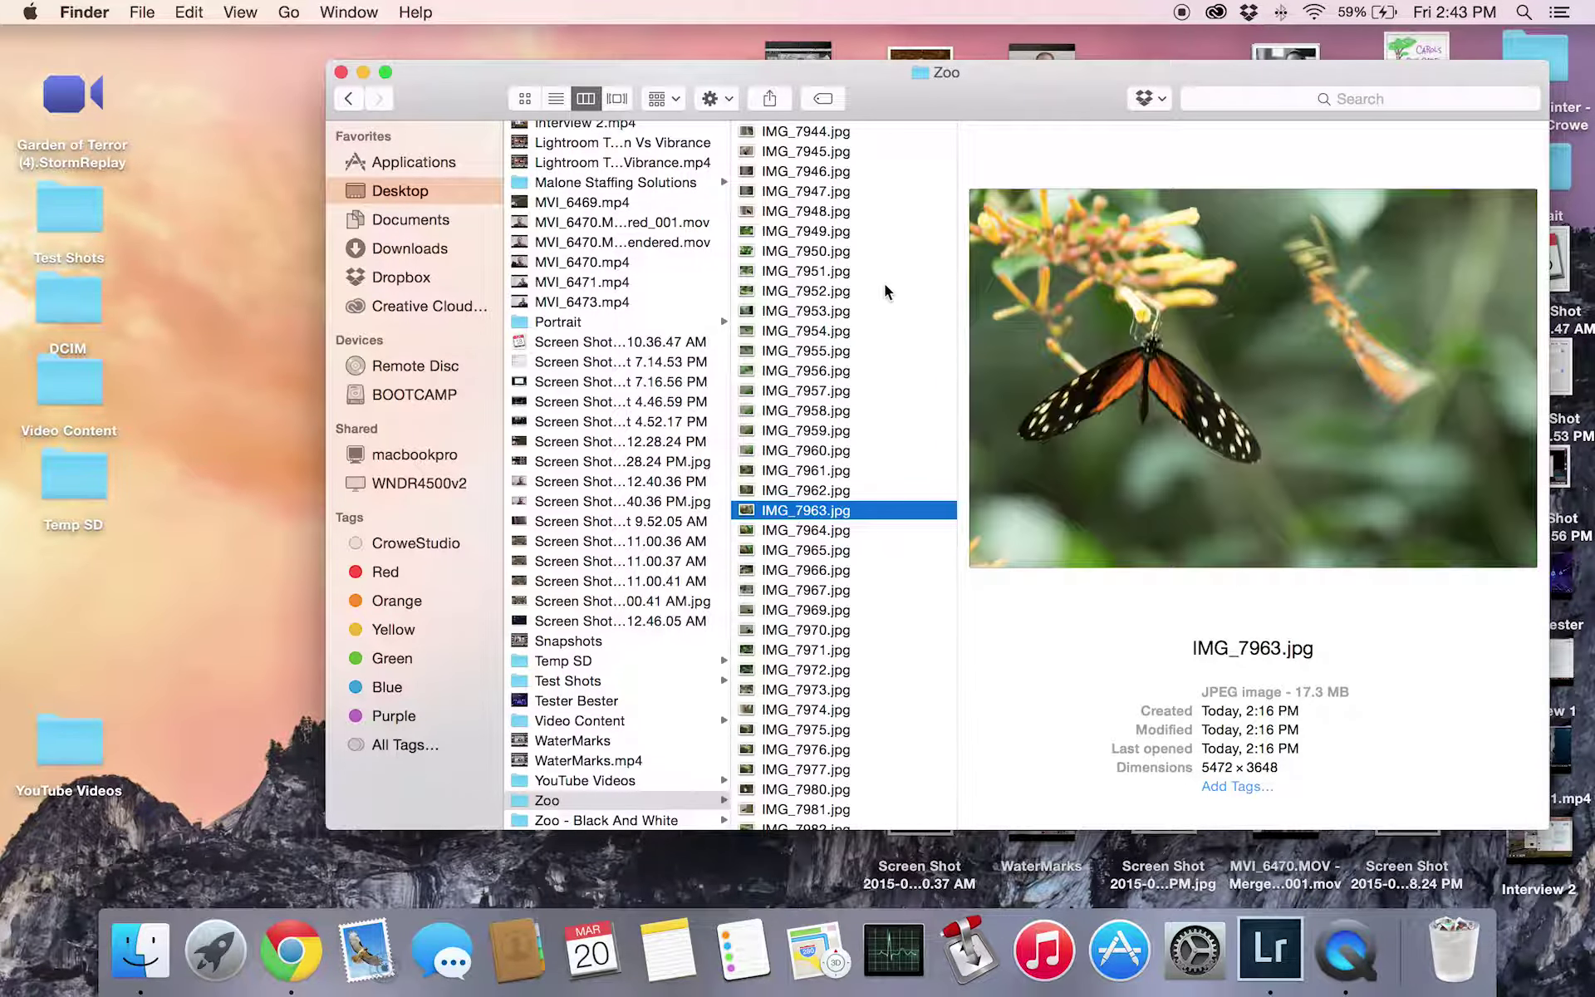
{"action": "left_click", "coordinate": [870, 312]}
{"action": "left_click", "coordinate": [864, 213]}
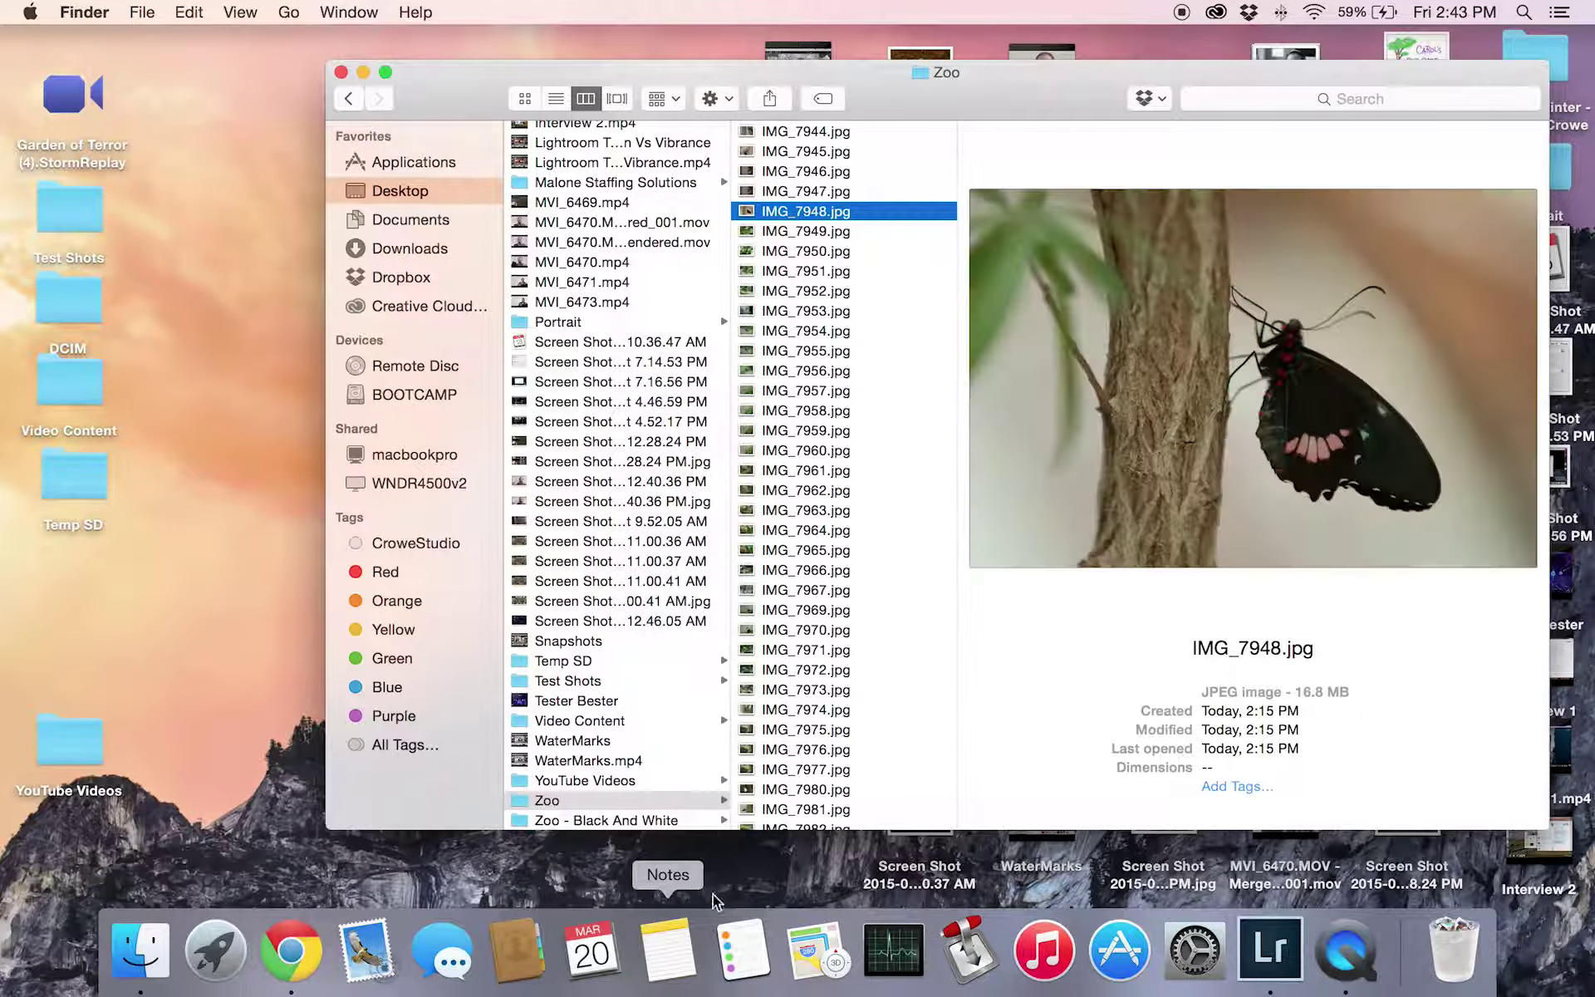
- In Zoo - Black And White, preview IMG_7953, IMG_7971, IMG_8187, IMG_8232 and the fox IMG_8255
{"action": "left_click", "coordinate": [607, 820]}
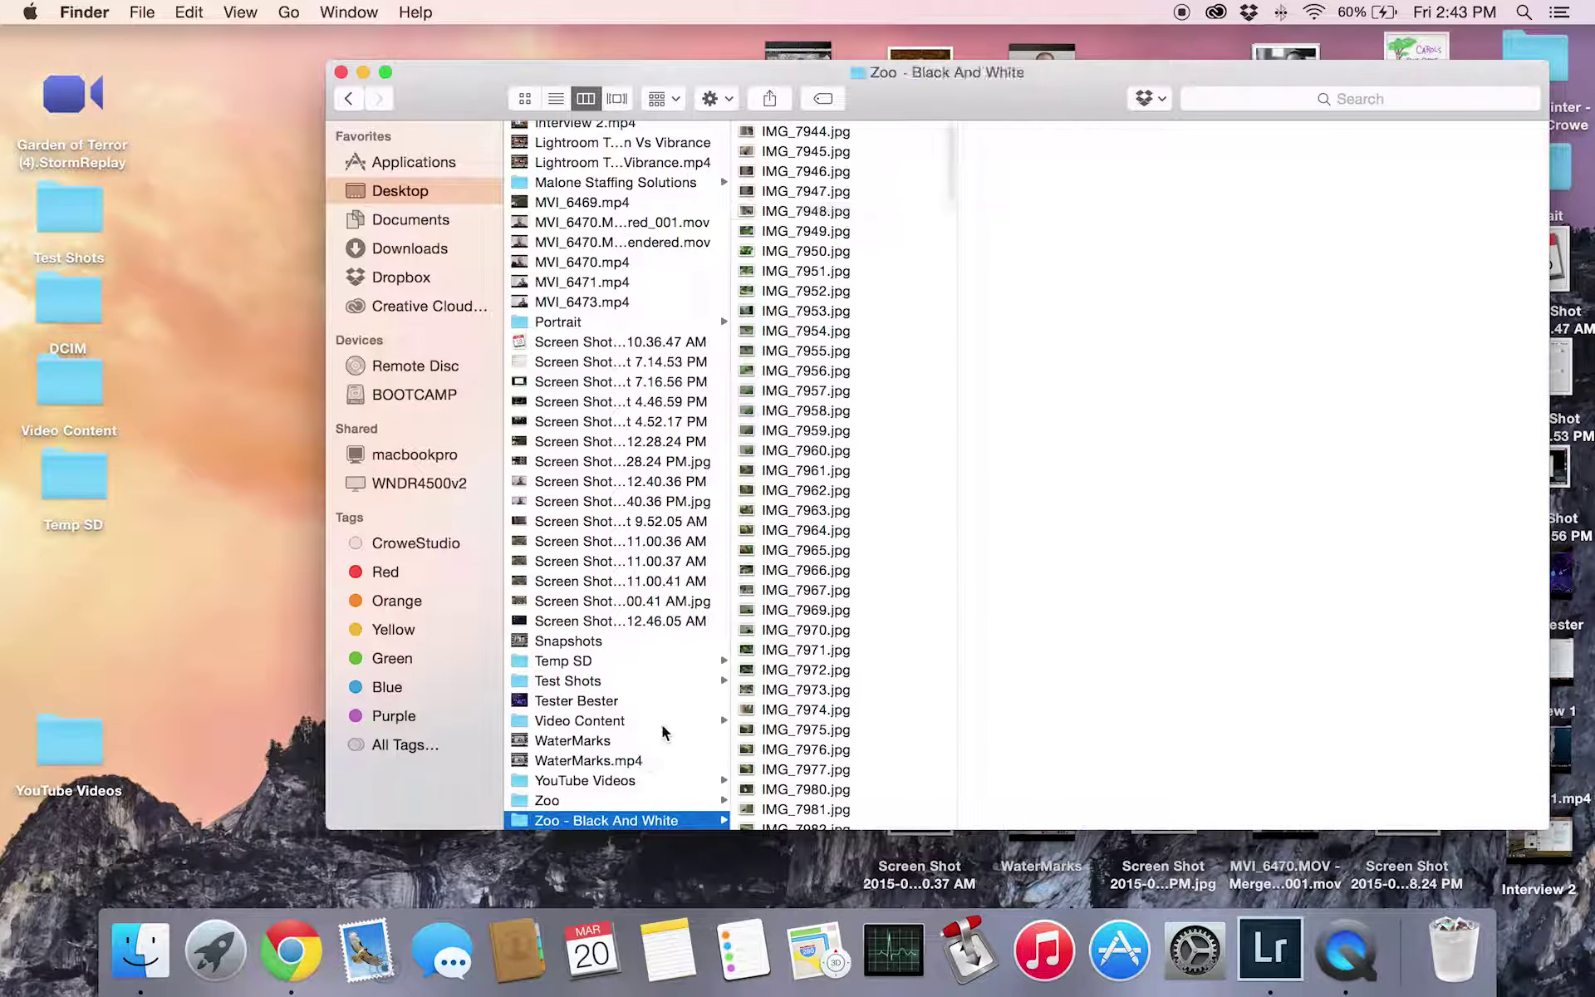
{"action": "left_click", "coordinate": [822, 310]}
{"action": "scroll", "coordinate": [828, 470], "scroll_direction": "down", "scroll_amount": 4}
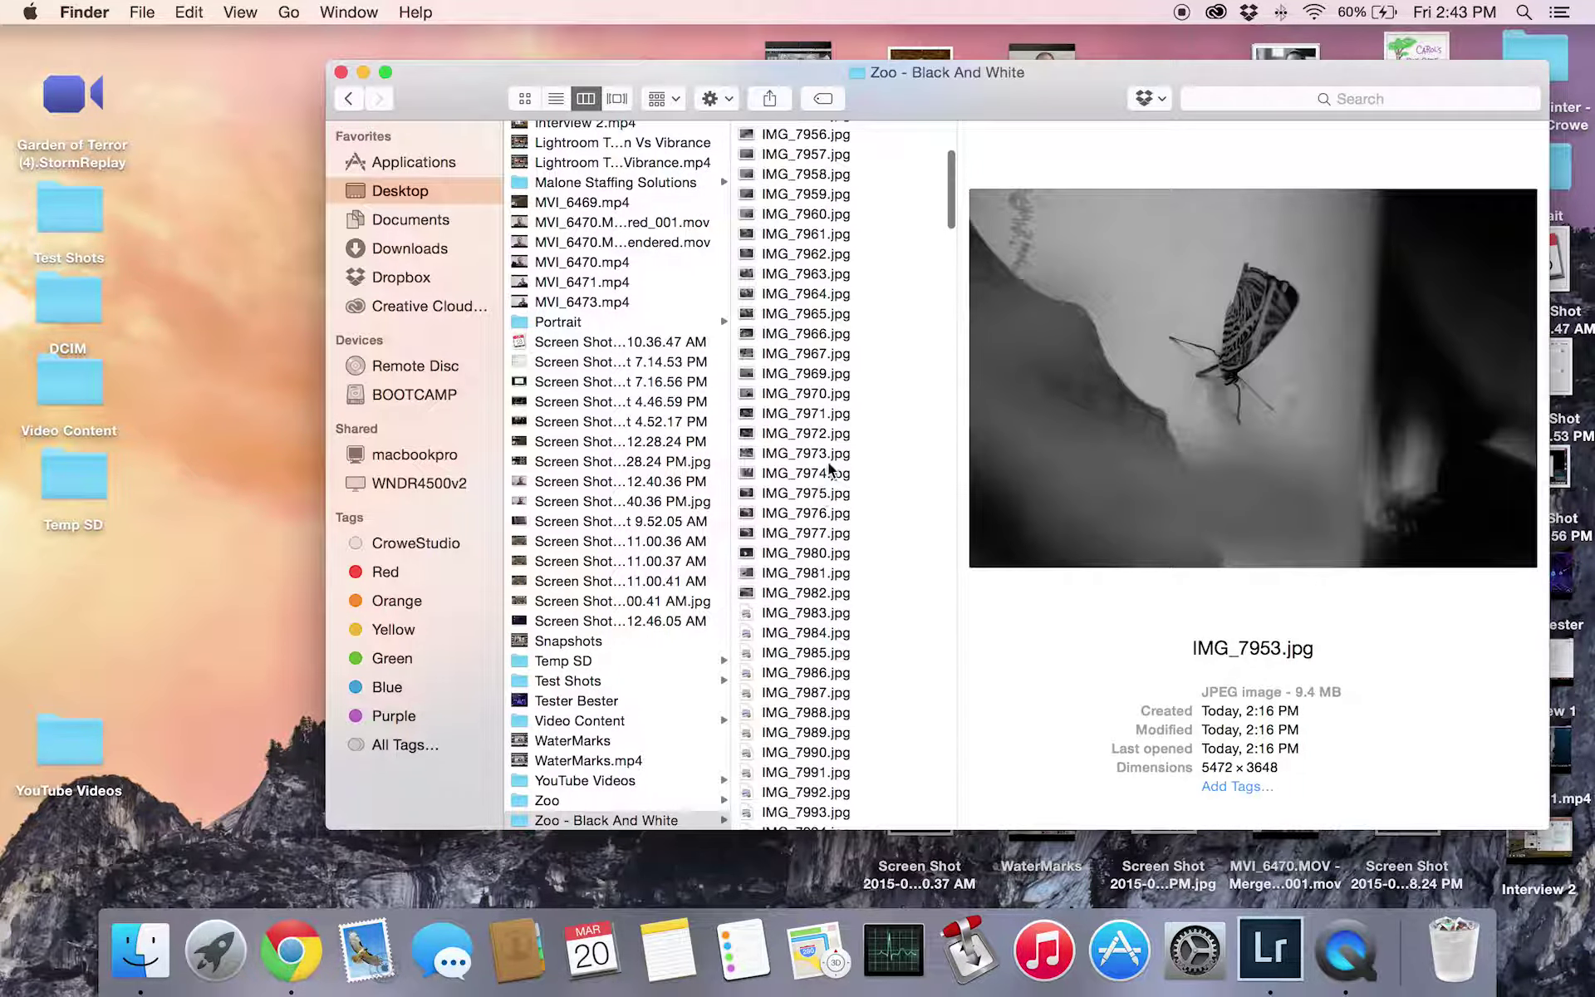
{"action": "left_click", "coordinate": [831, 413]}
{"action": "scroll", "coordinate": [828, 432], "scroll_direction": "down", "scroll_amount": 10}
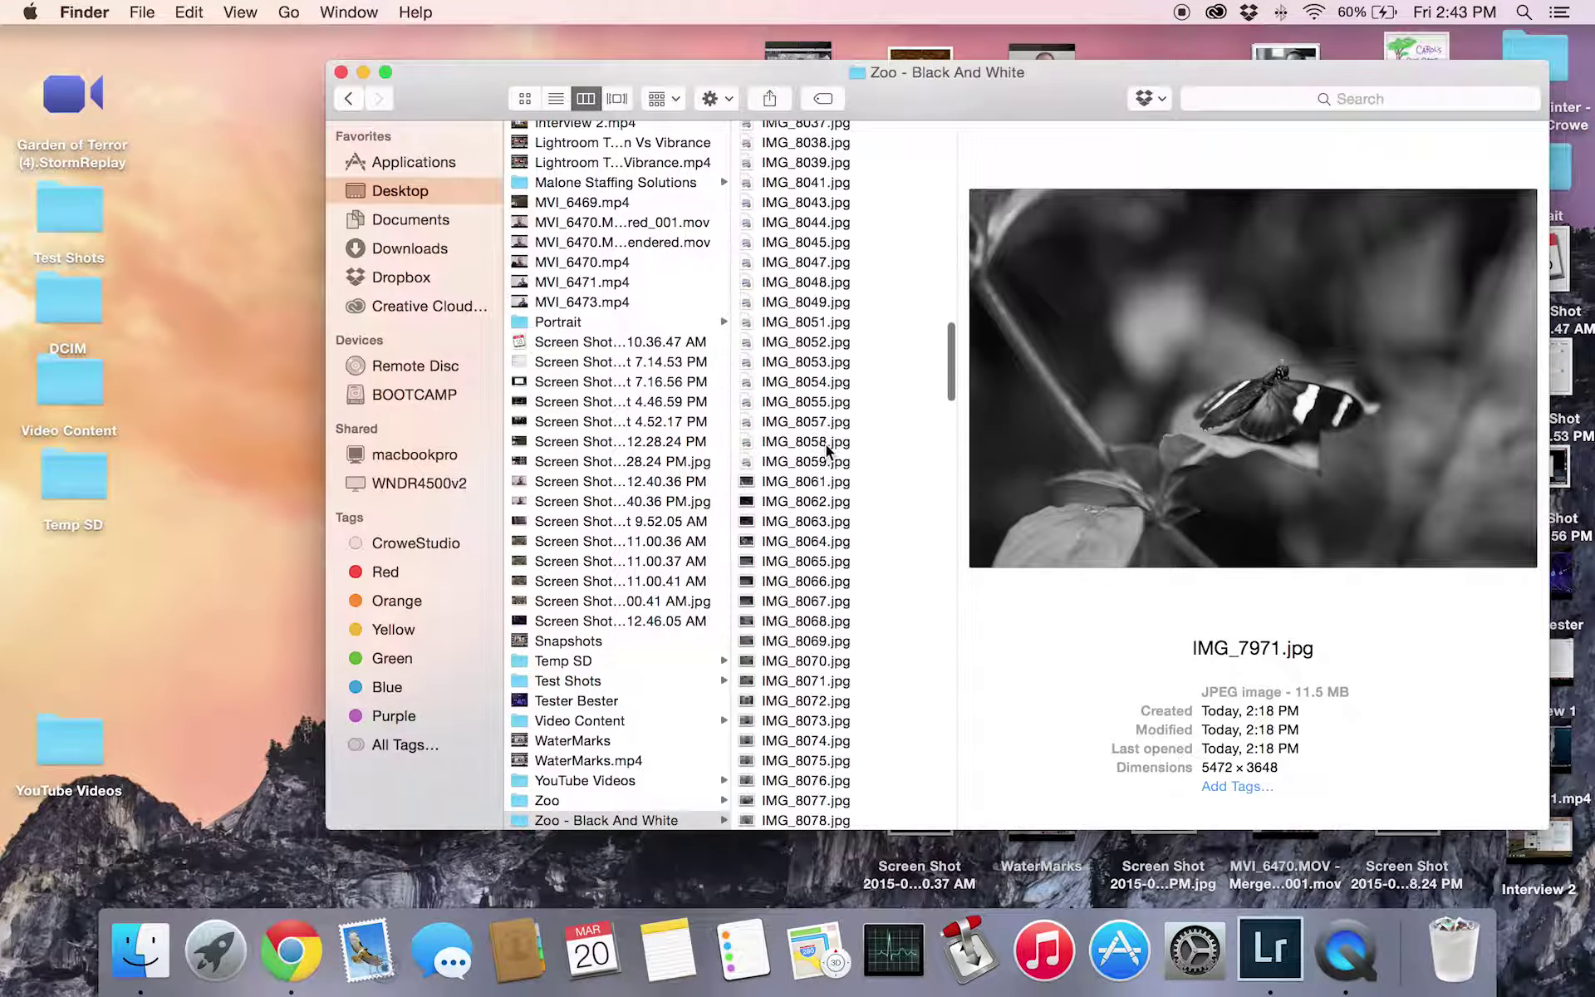
{"action": "scroll", "coordinate": [826, 446], "scroll_direction": "down", "scroll_amount": 15}
{"action": "left_click", "coordinate": [827, 185]}
{"action": "scroll", "coordinate": [830, 456], "scroll_direction": "down", "scroll_amount": 8}
{"action": "left_click", "coordinate": [838, 458]}
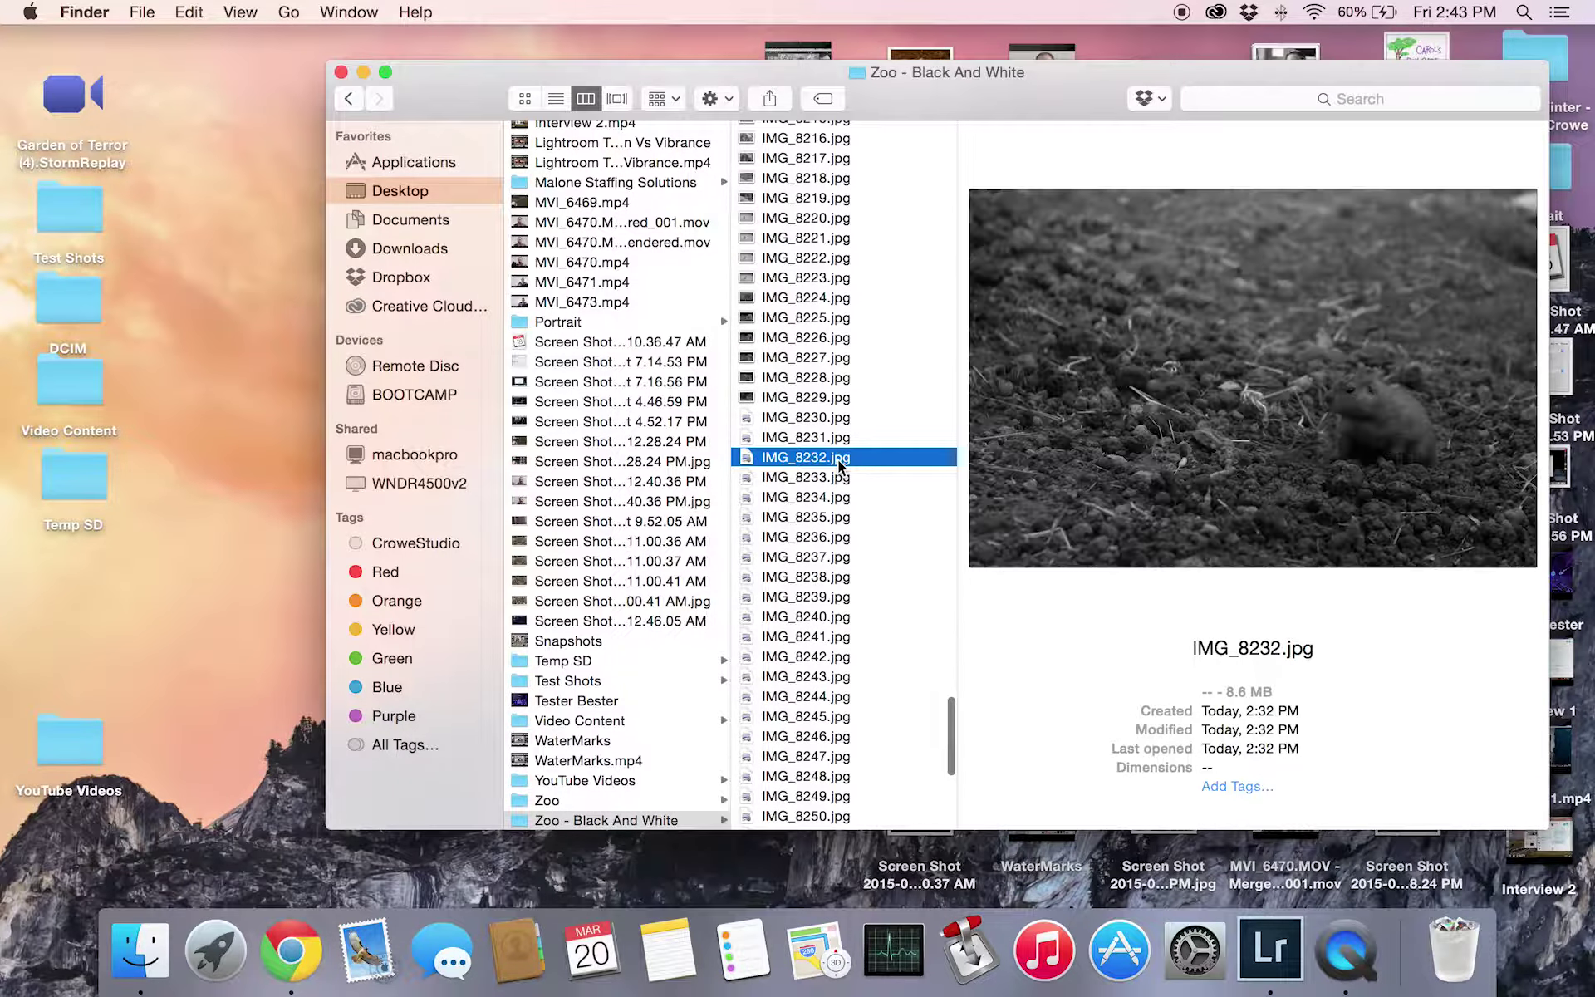
{"action": "scroll", "coordinate": [839, 466], "scroll_direction": "down", "scroll_amount": 8}
{"action": "left_click", "coordinate": [839, 462]}
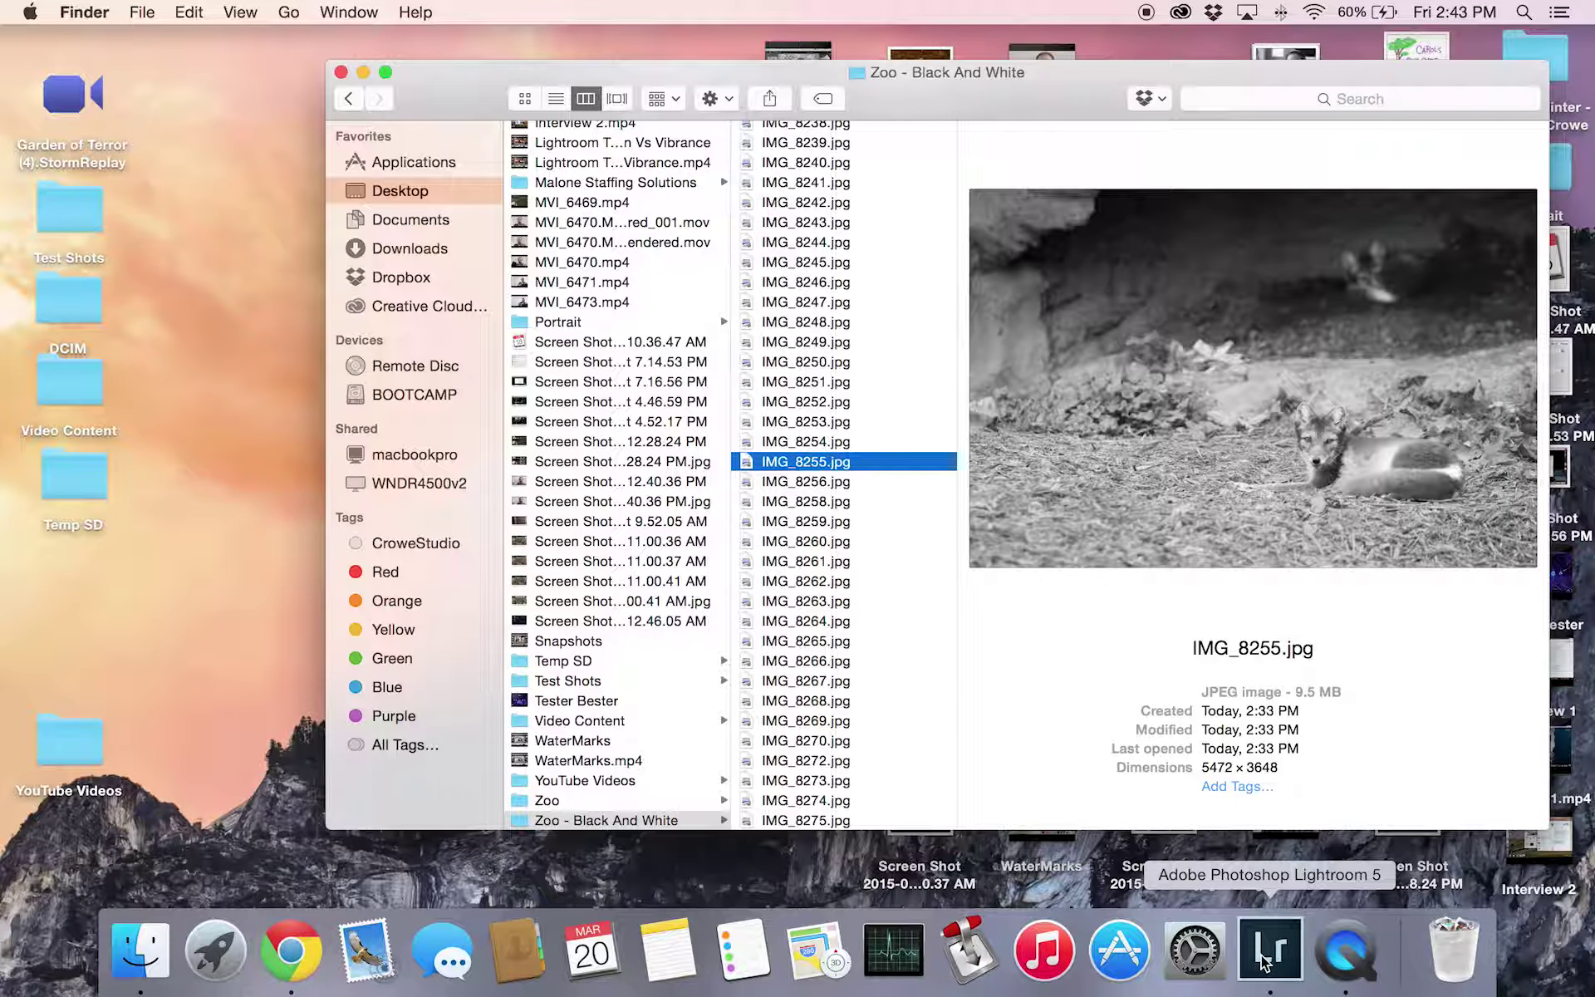
- Switch back to Lightroom's Develop module showing the colour butterfly IMG_7973.CR2
{"action": "left_click", "coordinate": [1263, 958]}
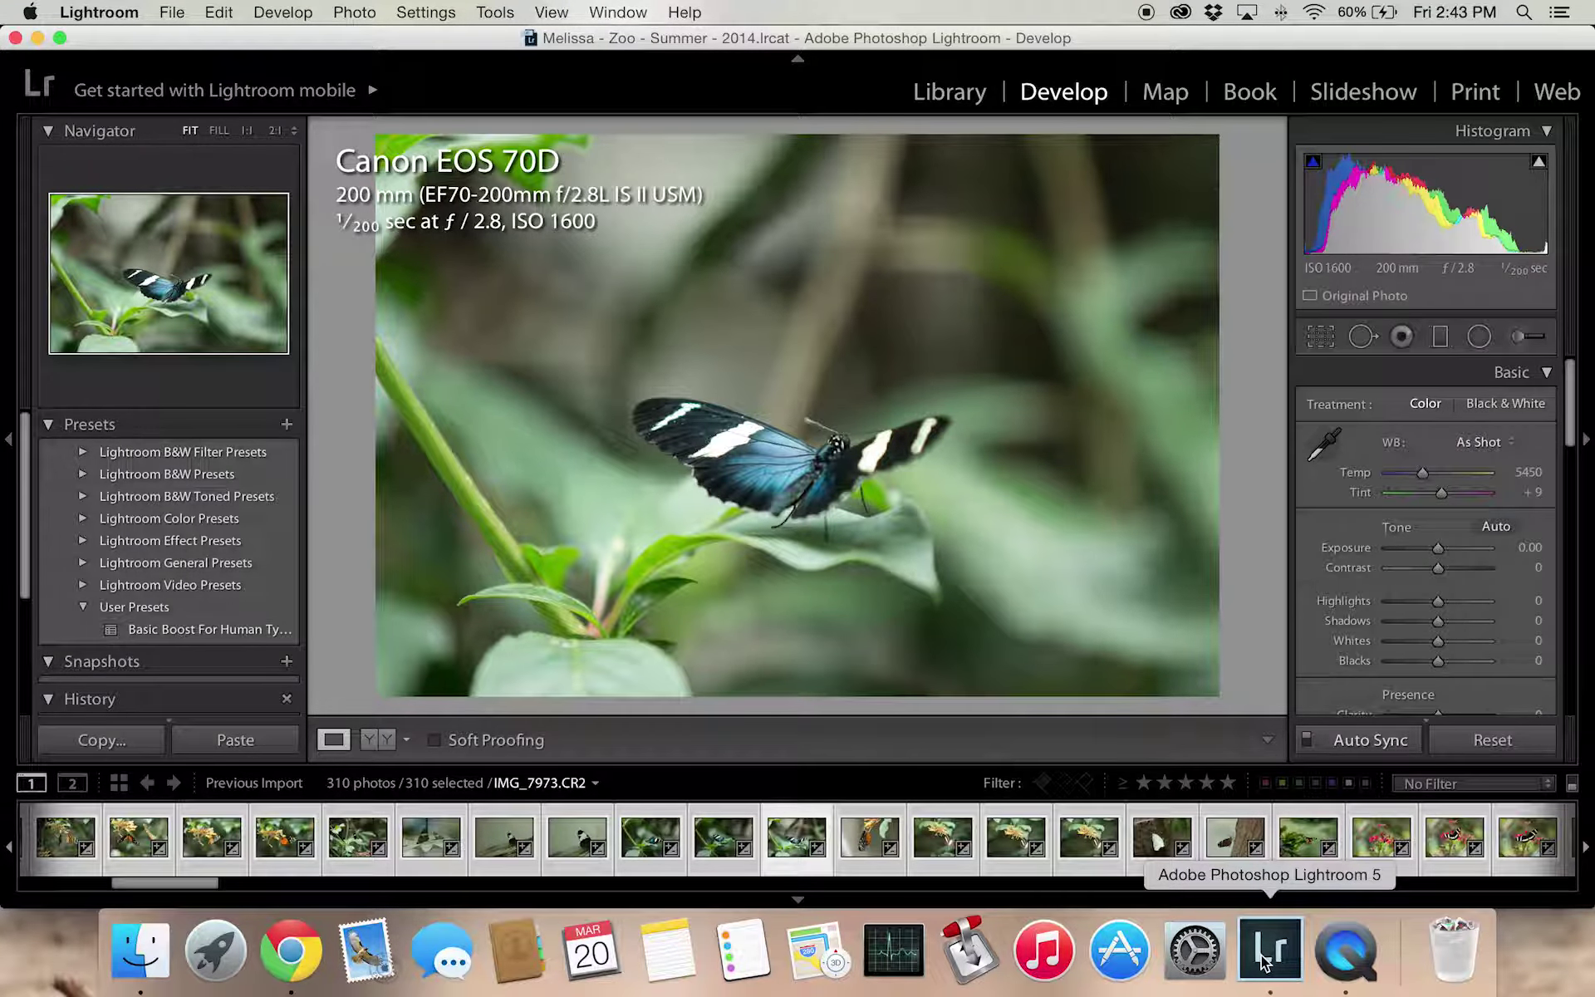